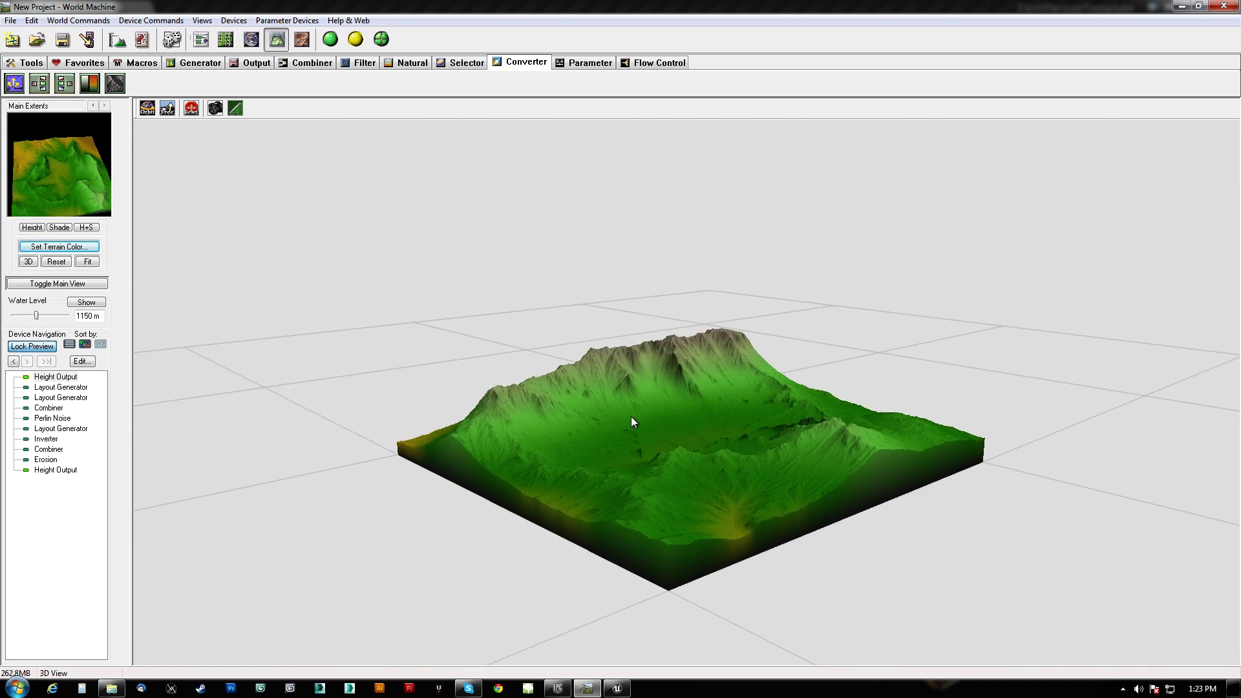
Examine the terrain from several angles in the 3D view and review its device network in the workview.
scroll(600, 479, "down", 5)
right_click_drag(595, 475, 632, 403)
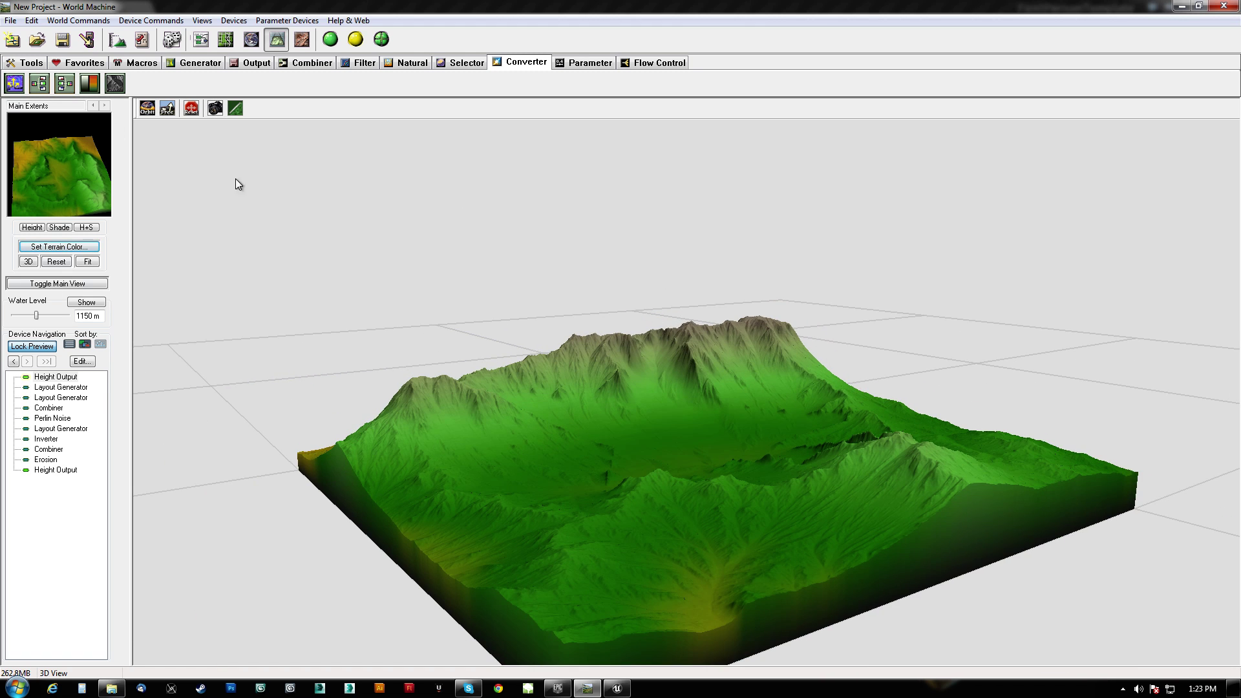
left_click(198, 41)
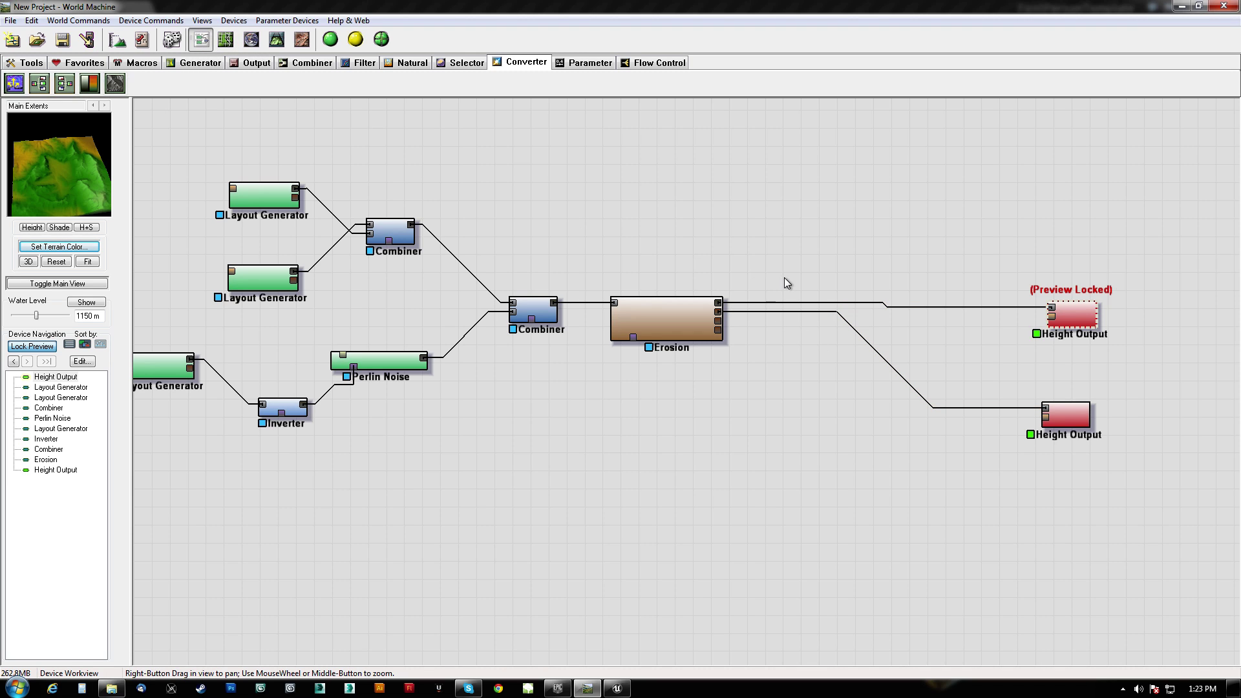
left_click(192, 62)
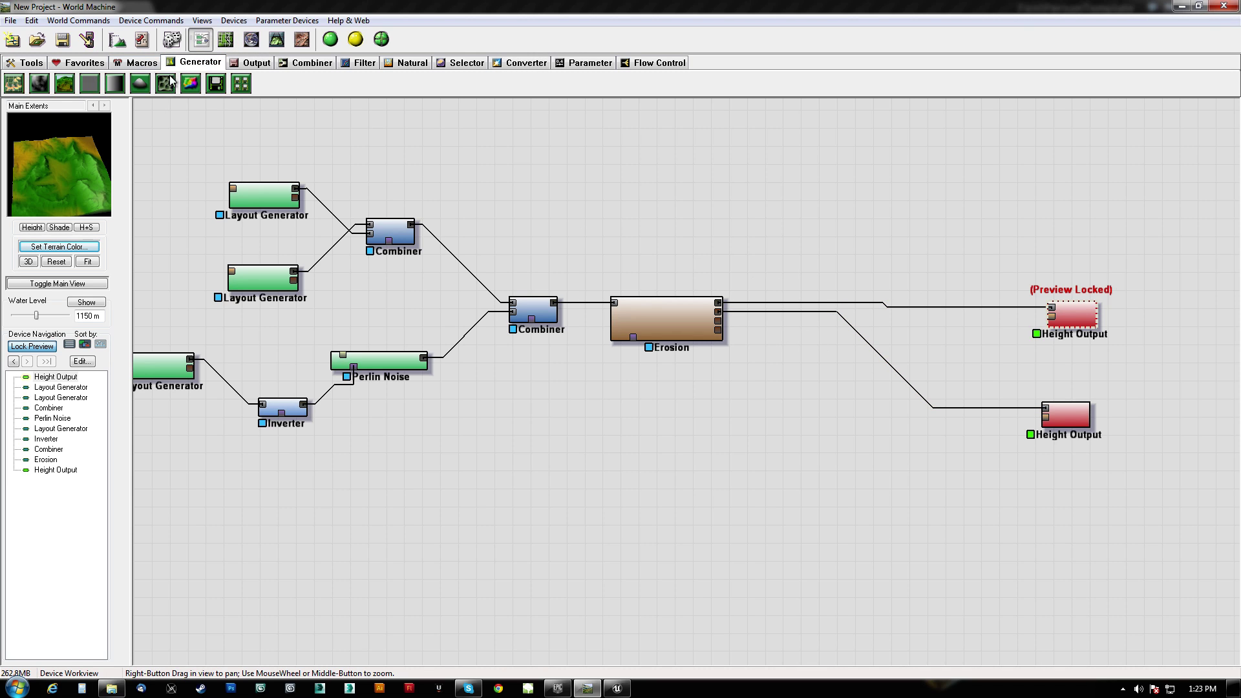
left_click(395, 66)
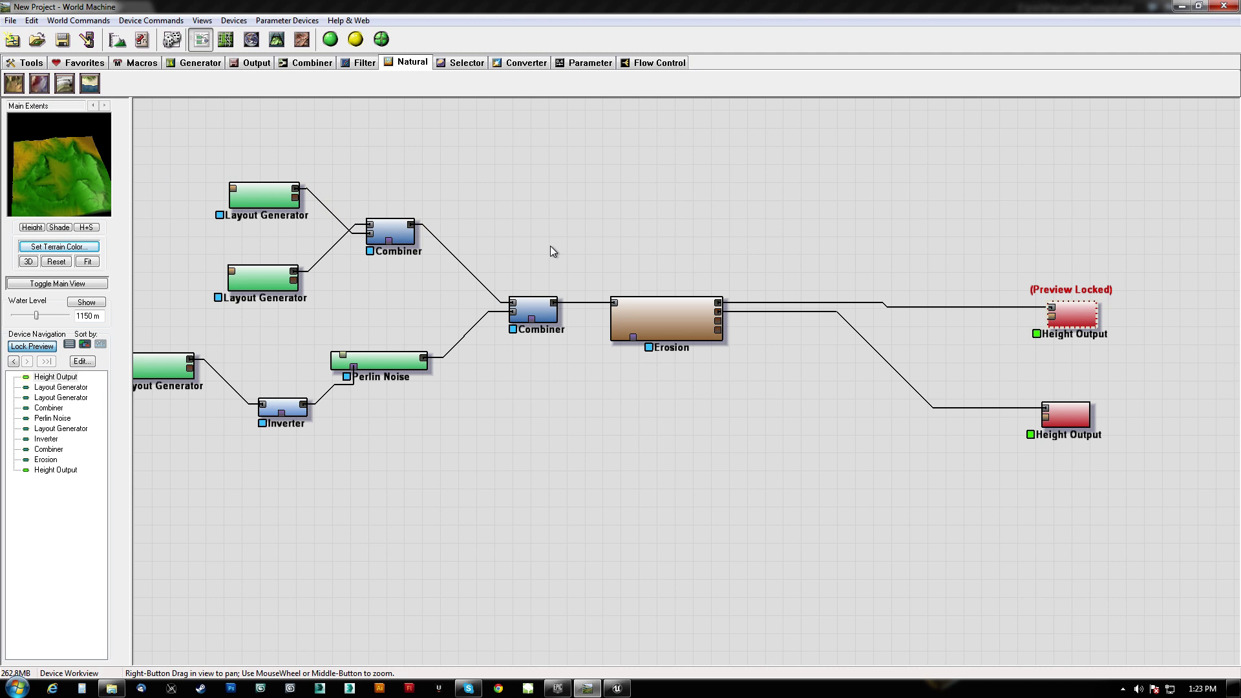
mouse_move(549, 245)
right_mouse_down()
mouse_move(863, 239)
mouse_move(518, 270)
mouse_move(571, 244)
right_mouse_up()
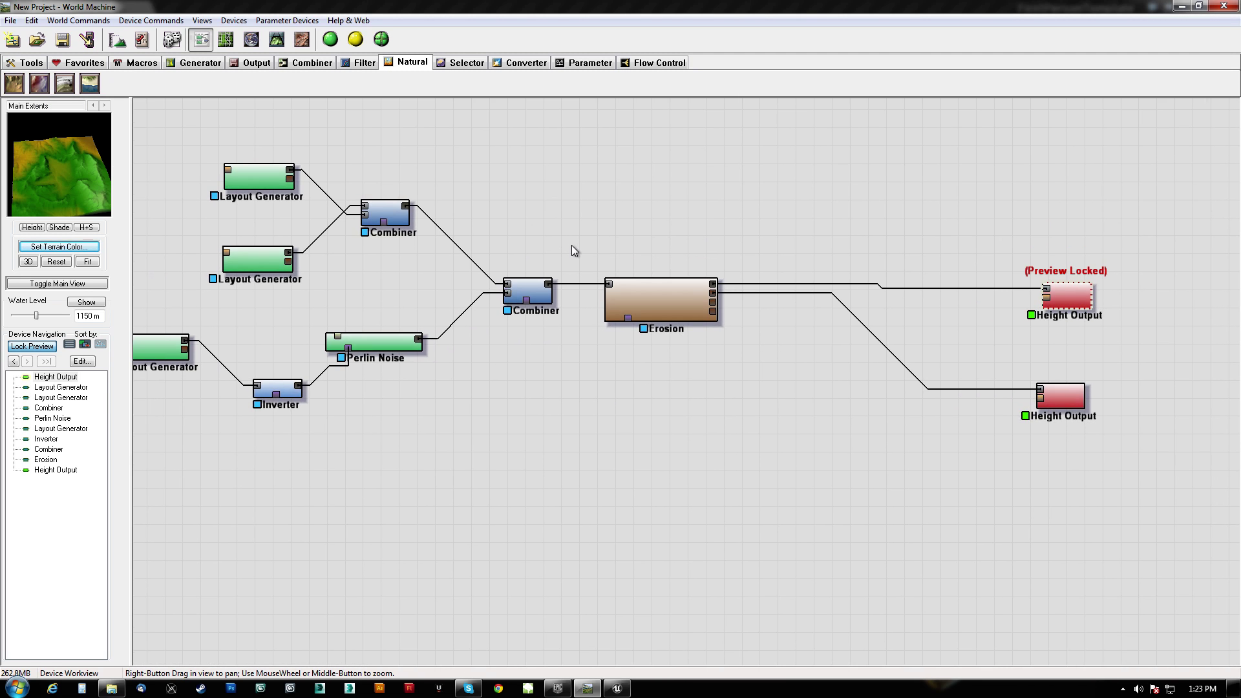
left_click_drag(48, 177, 237, 57)
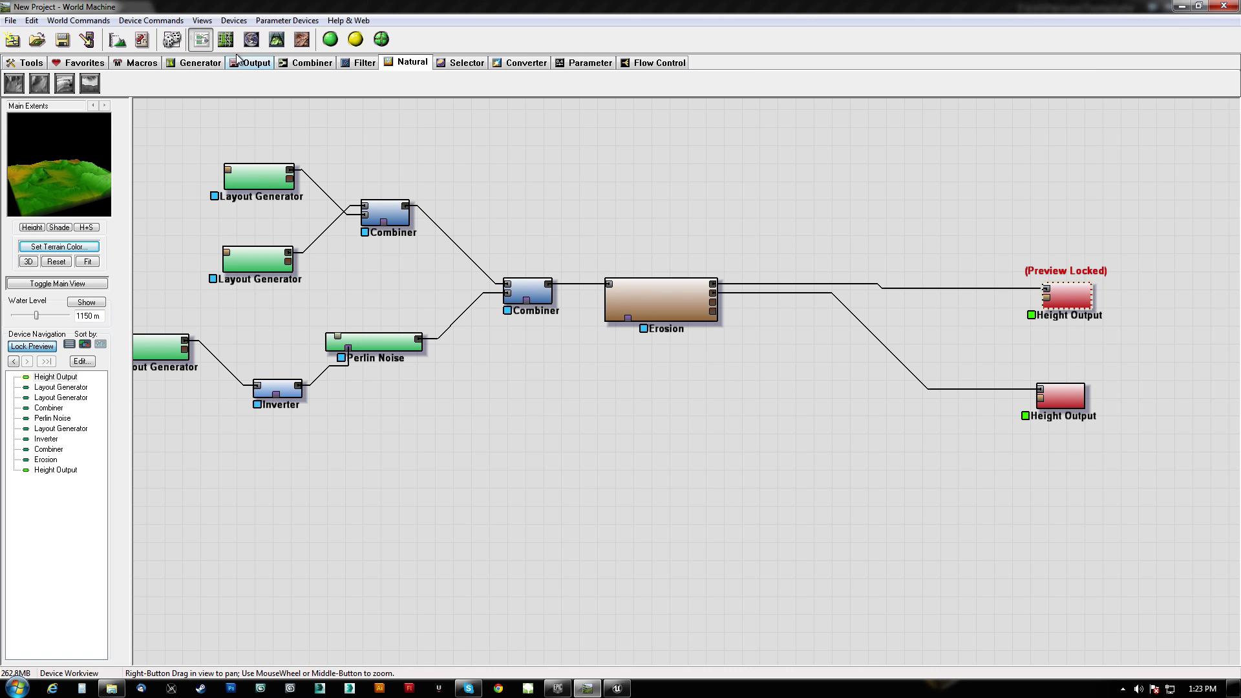
left_click(276, 41)
scroll(579, 506, "down", 5)
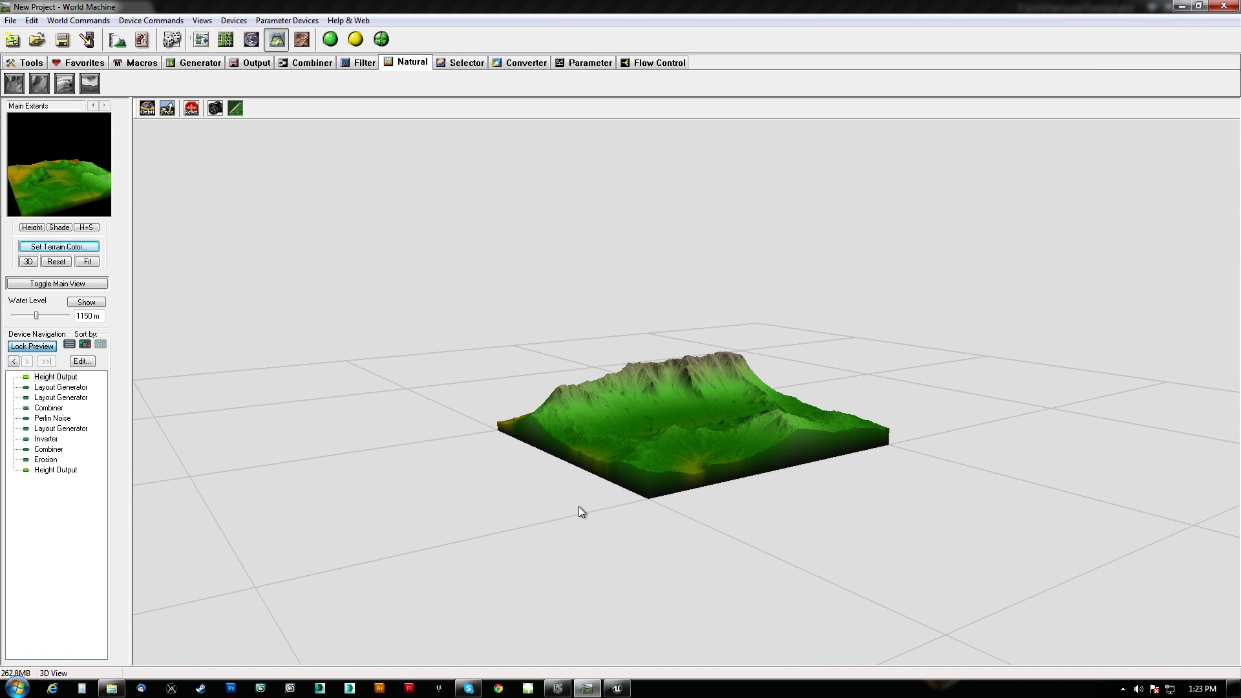
scroll(599, 461, "up", 6)
left_click_drag(725, 484, 701, 476)
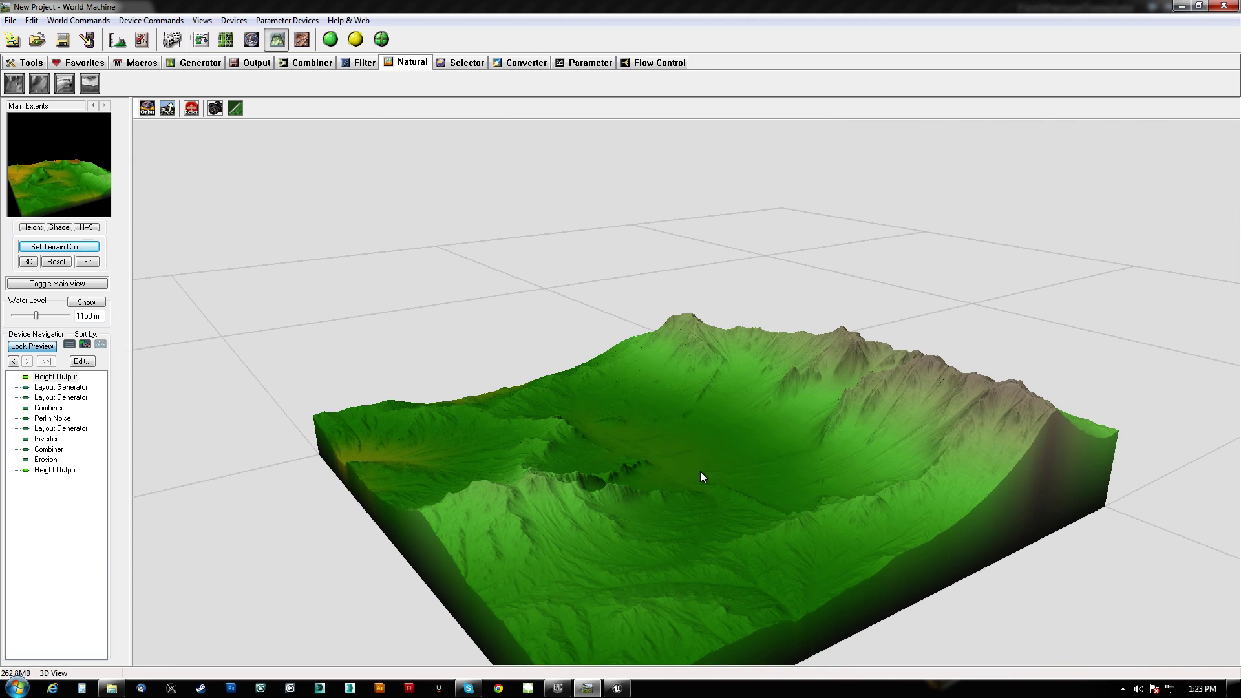
left_click(201, 40)
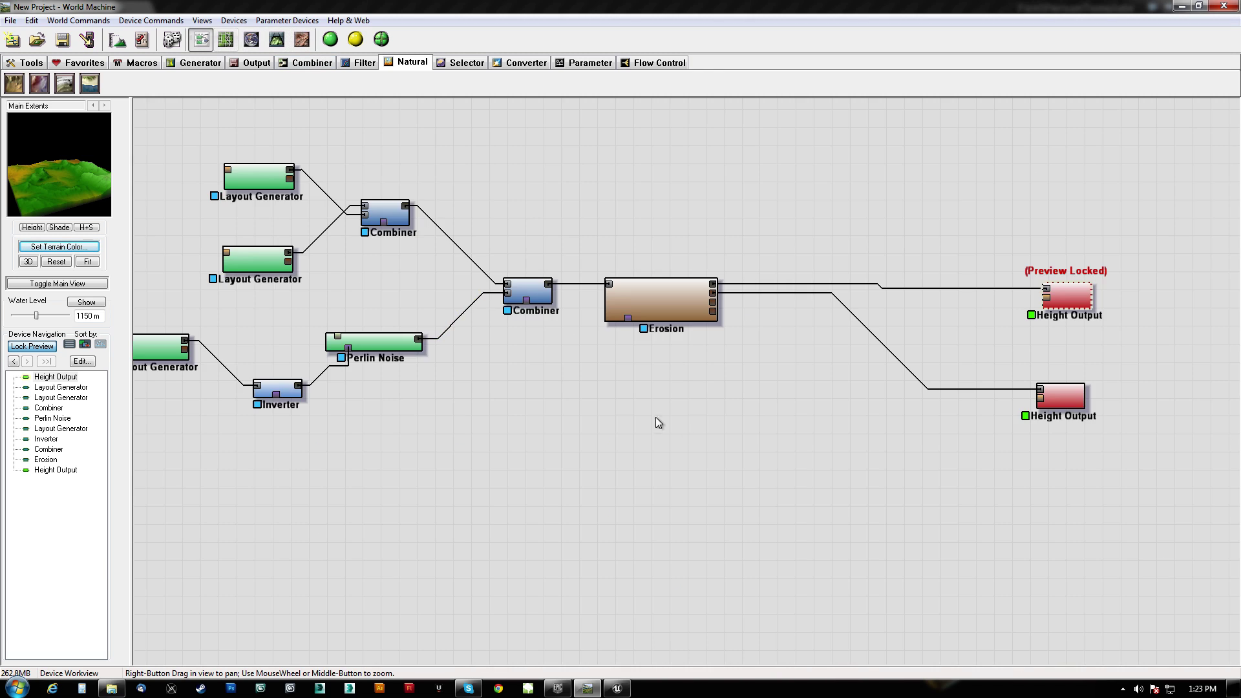
Review the RAW16 file output settings of the upper Height Output device for StarMountain.r16.
scroll(474, 429, "up", 4)
double_click(790, 332)
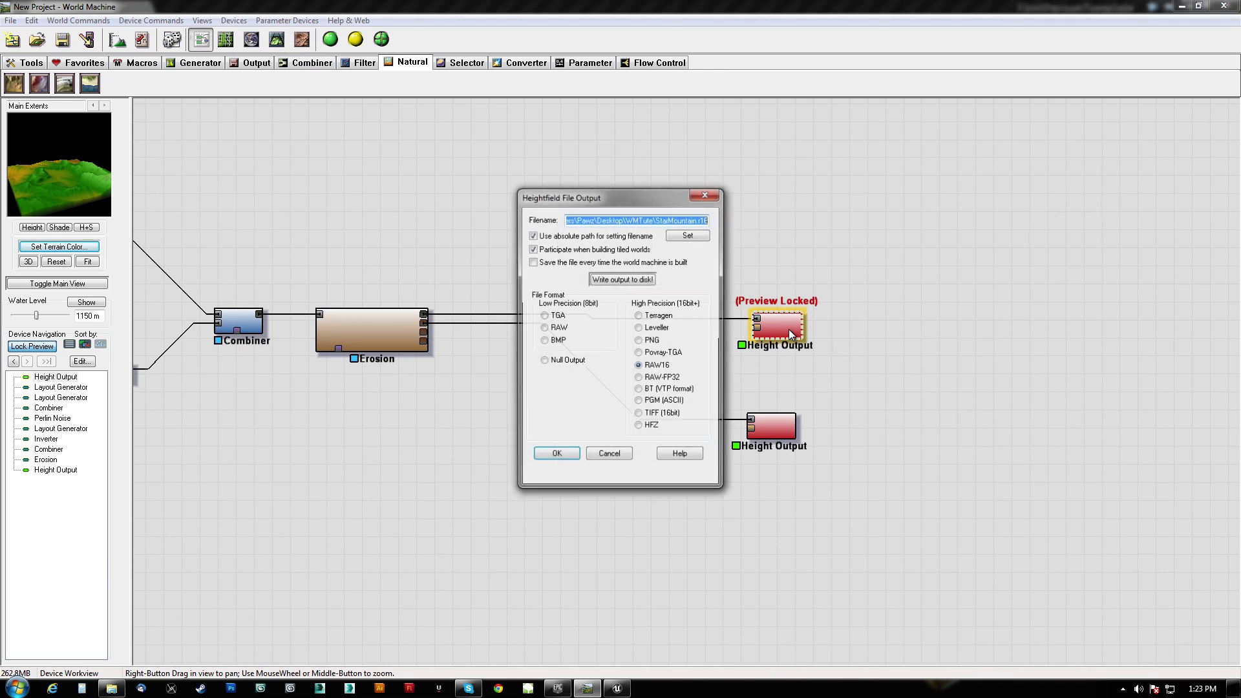
left_click_drag(604, 196, 554, 151)
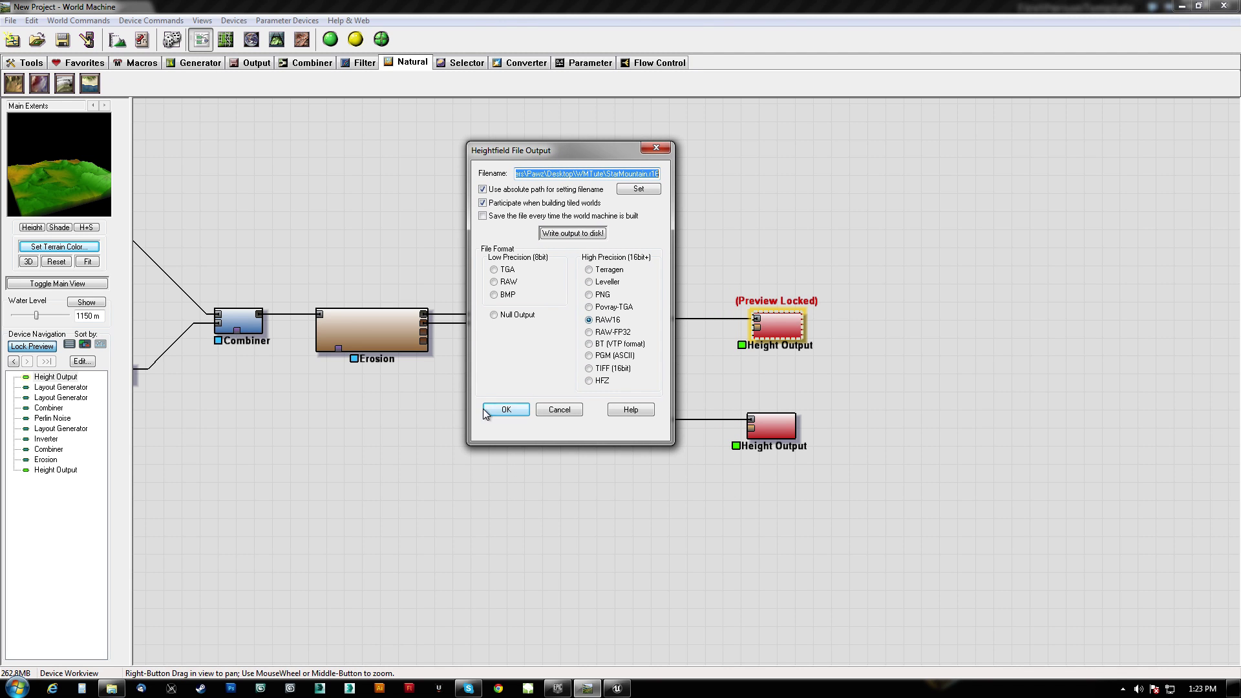
left_click(507, 409)
Write the lower Height Output device's erosion flow map to disk as FlowMap.tga.
double_click(777, 432)
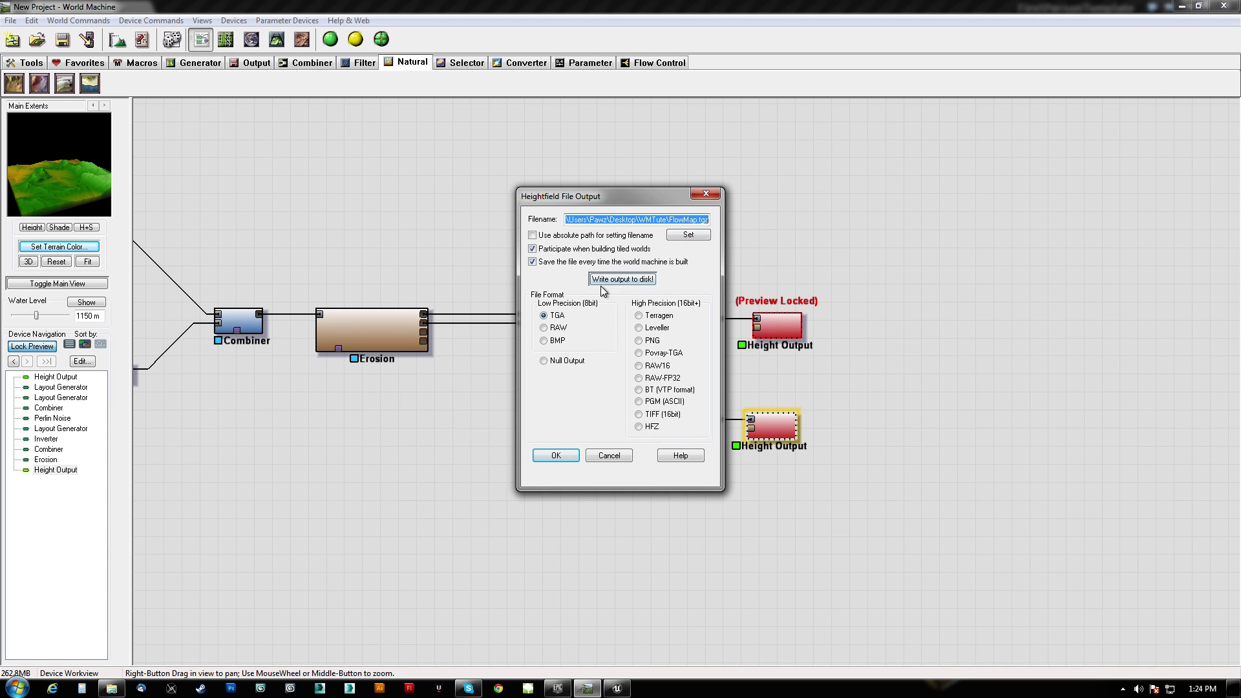
left_click(623, 280)
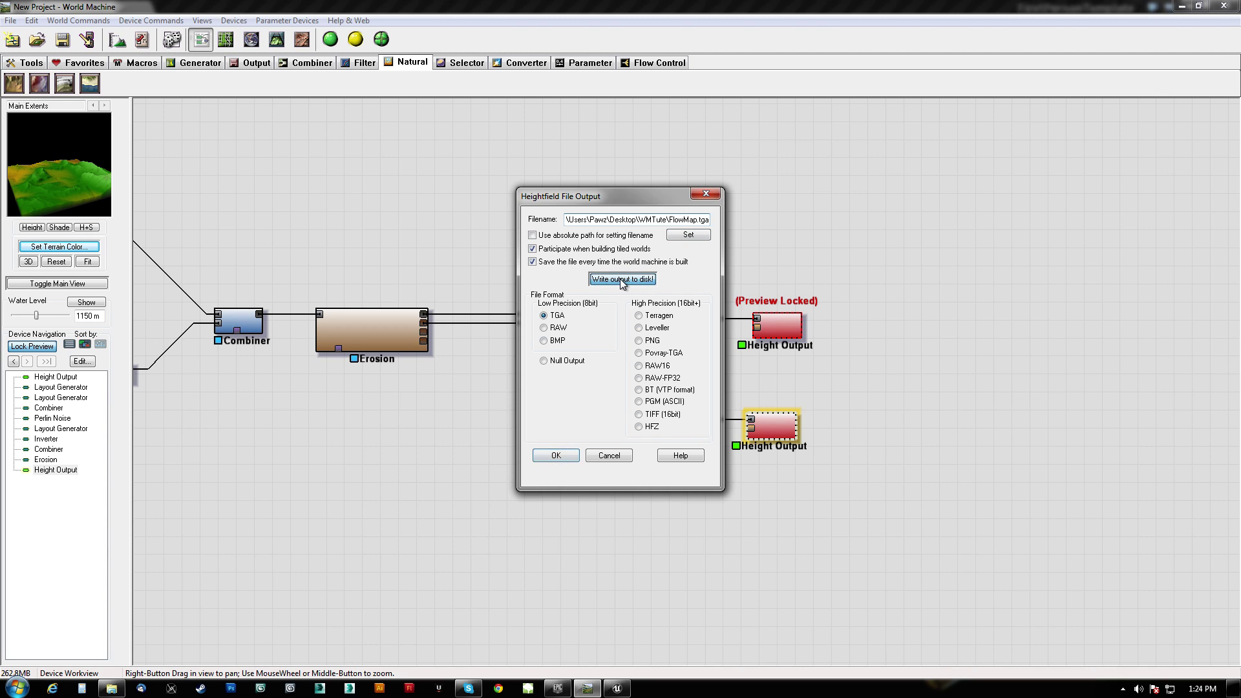
left_click(734, 374)
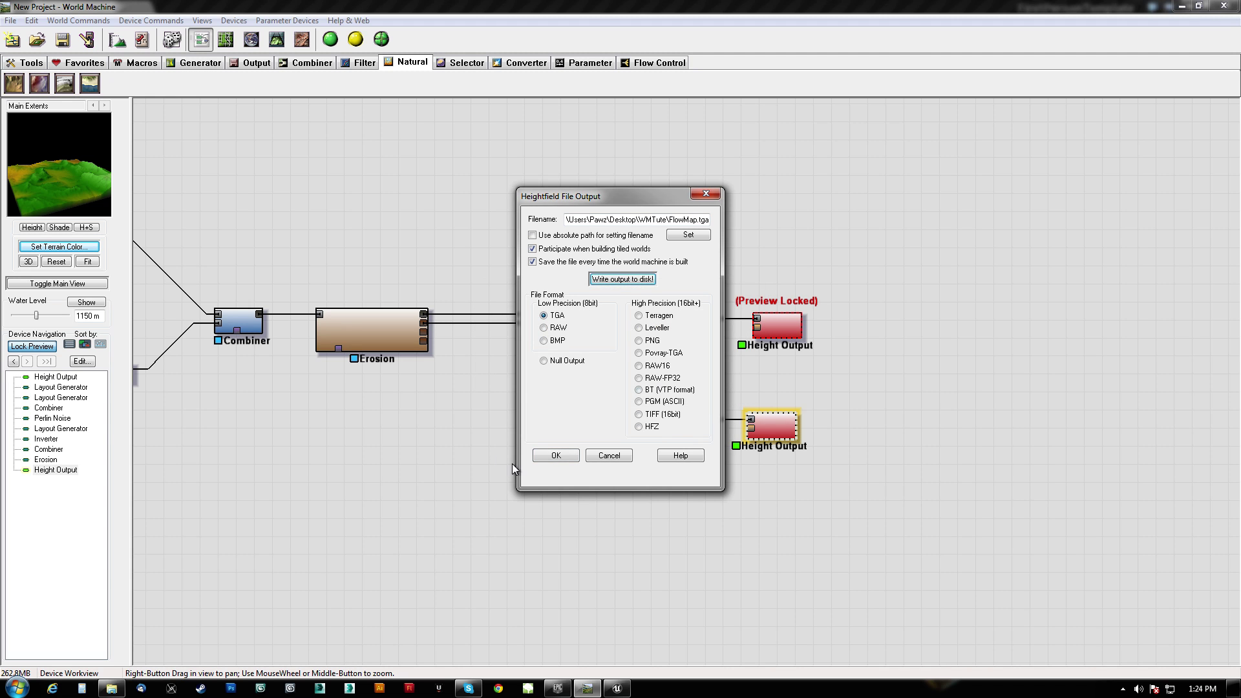
left_click(572, 456)
Switch to Unreal Editor and open the FirstPersonBP Textures folder, selecting the deposition map texture.
left_click(615, 689)
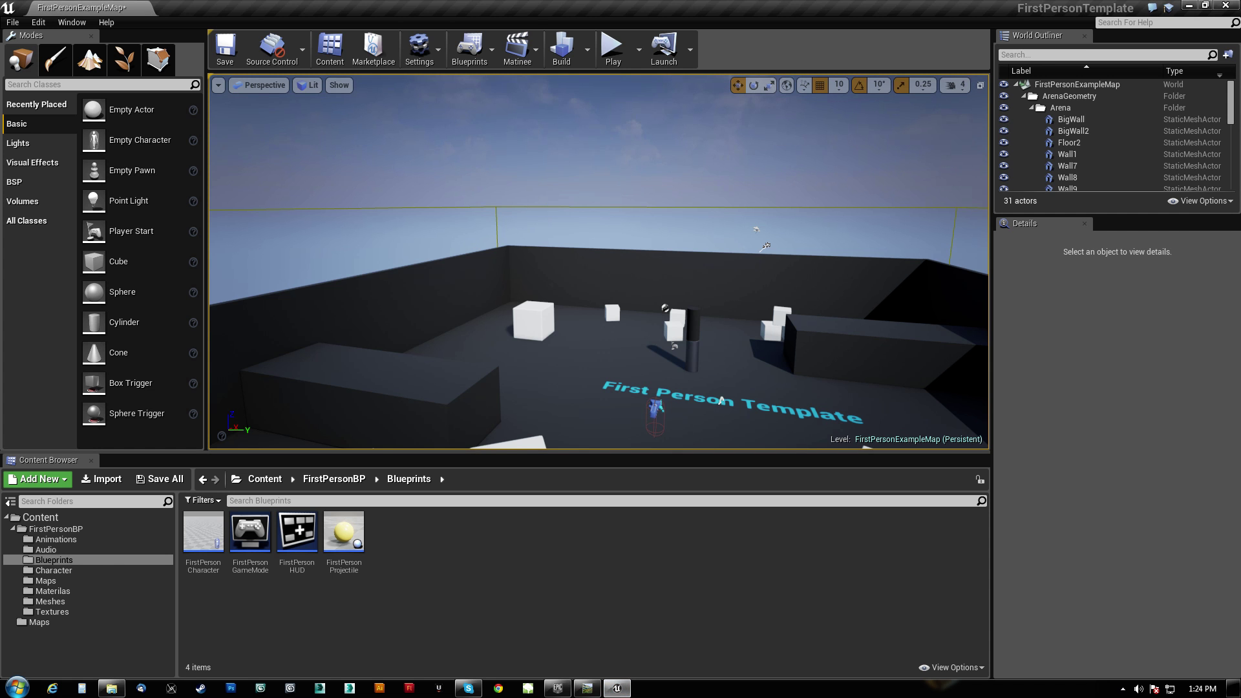
right_click_drag(545, 209, 569, 266)
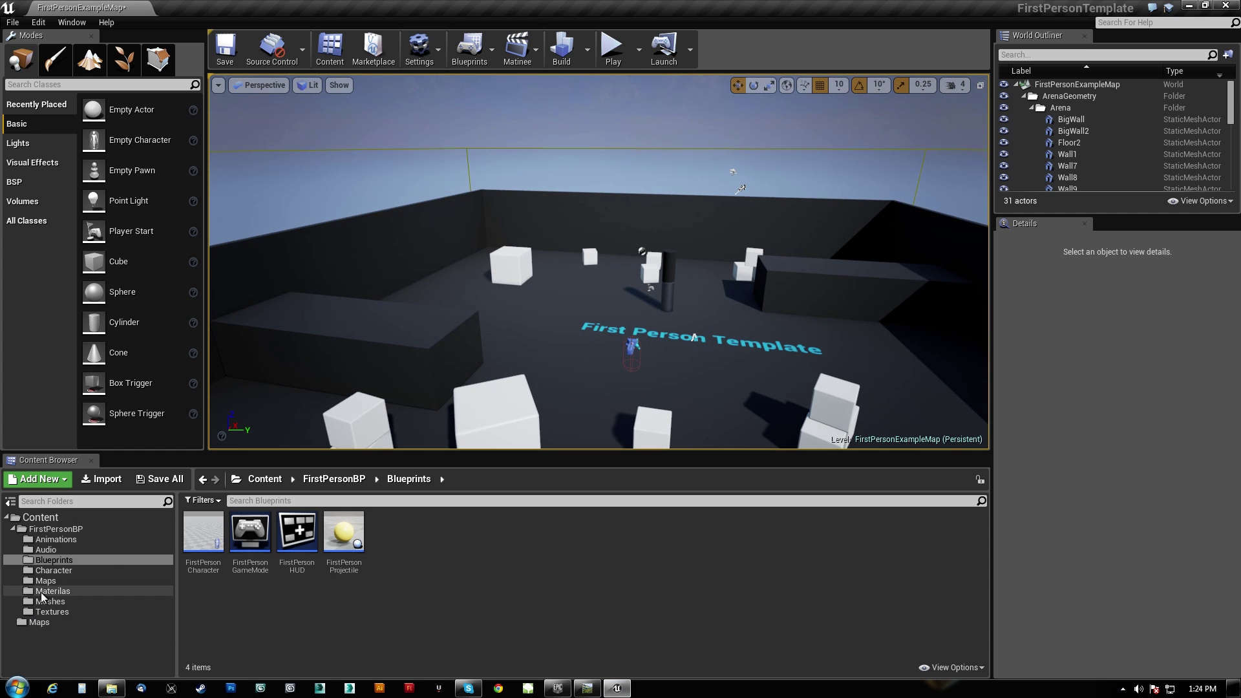
left_click(52, 611)
left_click(343, 533)
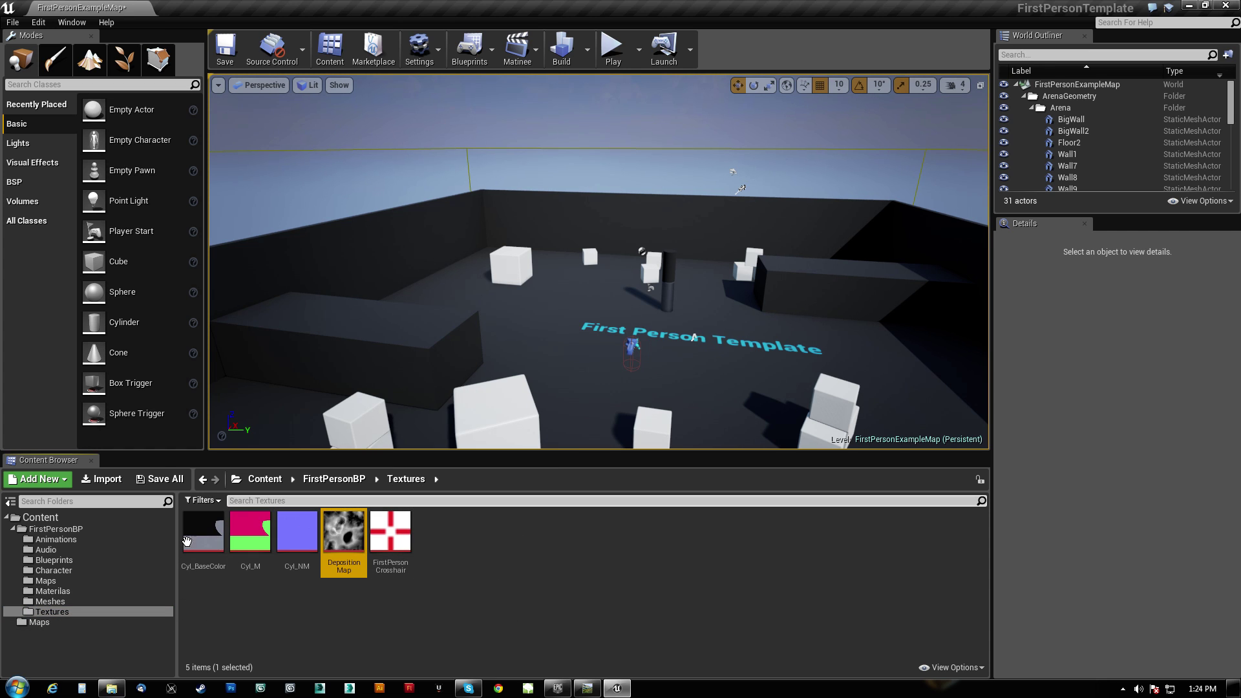
Import FlowMap.tga from the WMTute folder into the project's Textures folder.
left_click(111, 688)
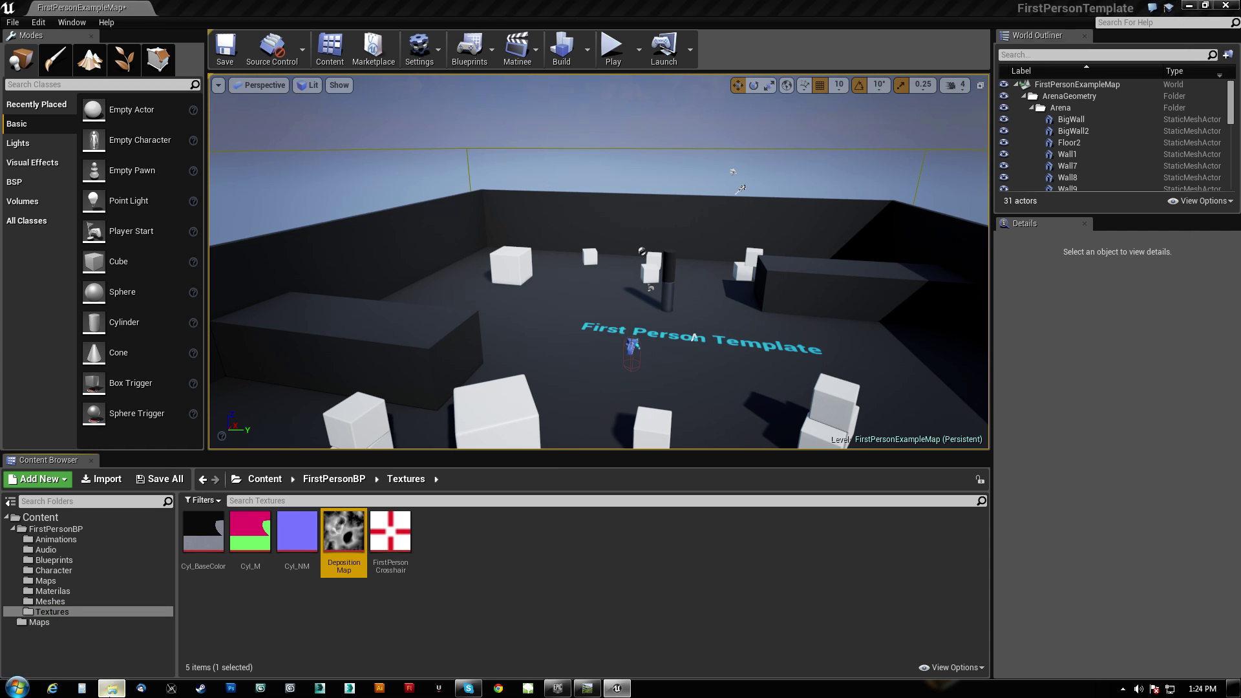
left_click(528, 148)
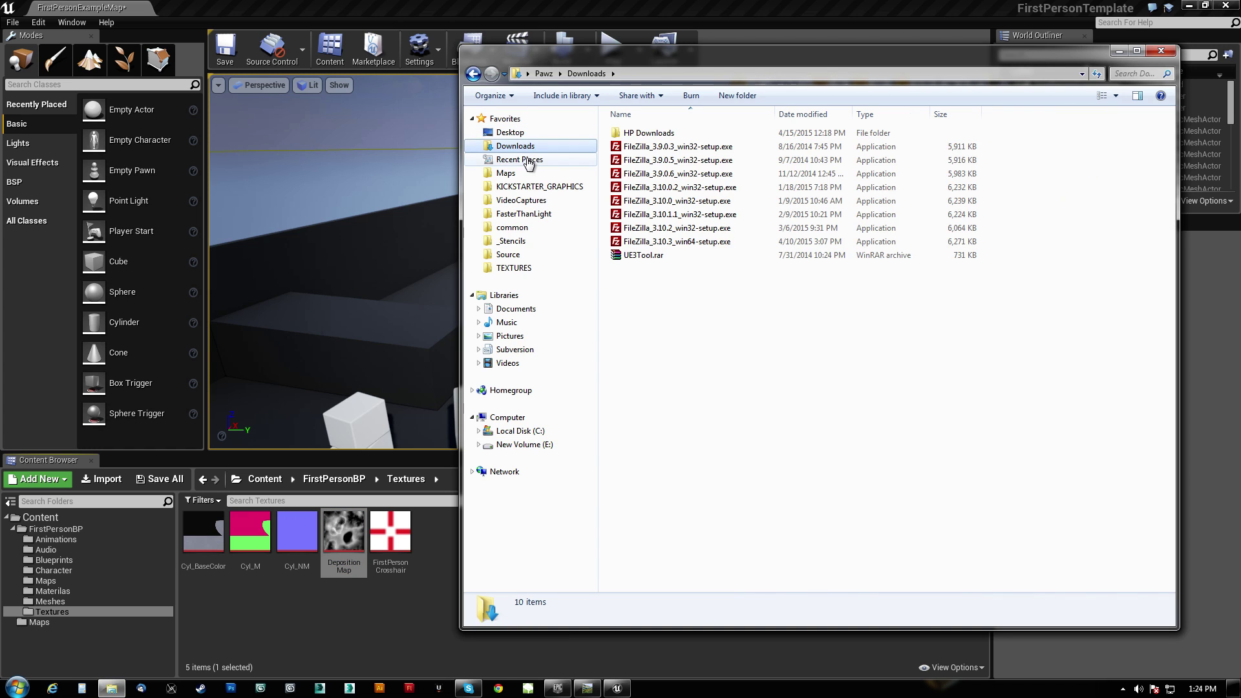
left_click(521, 159)
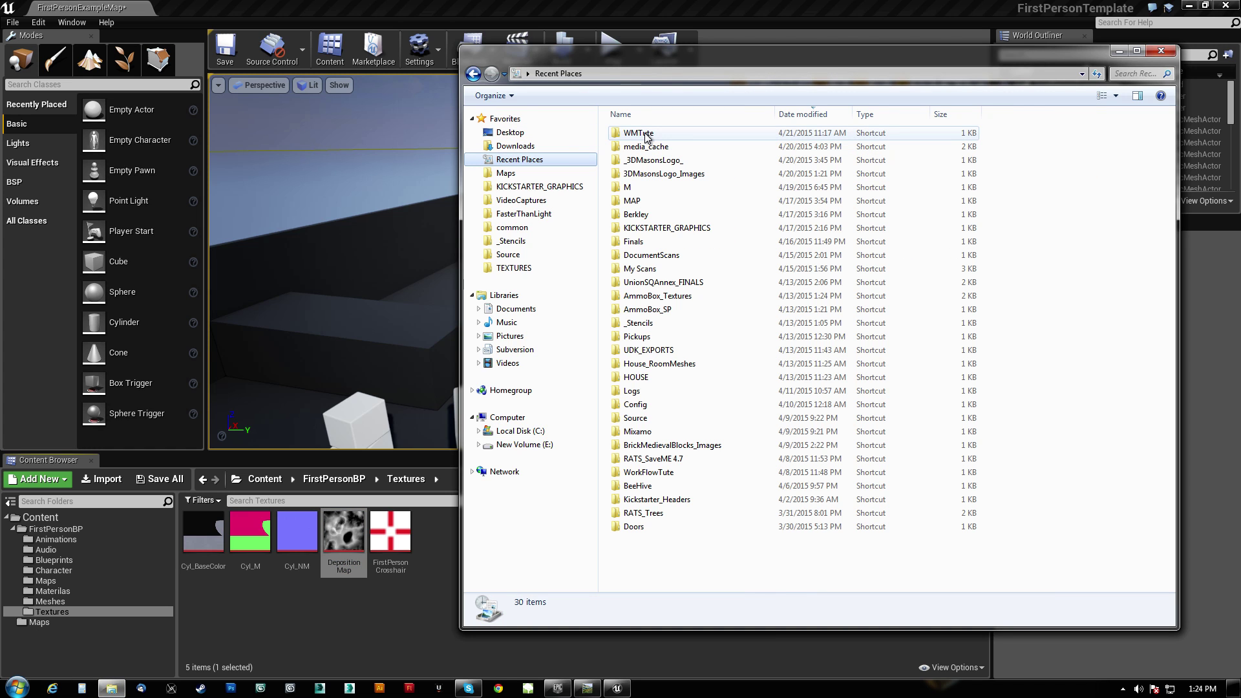
double_click(650, 136)
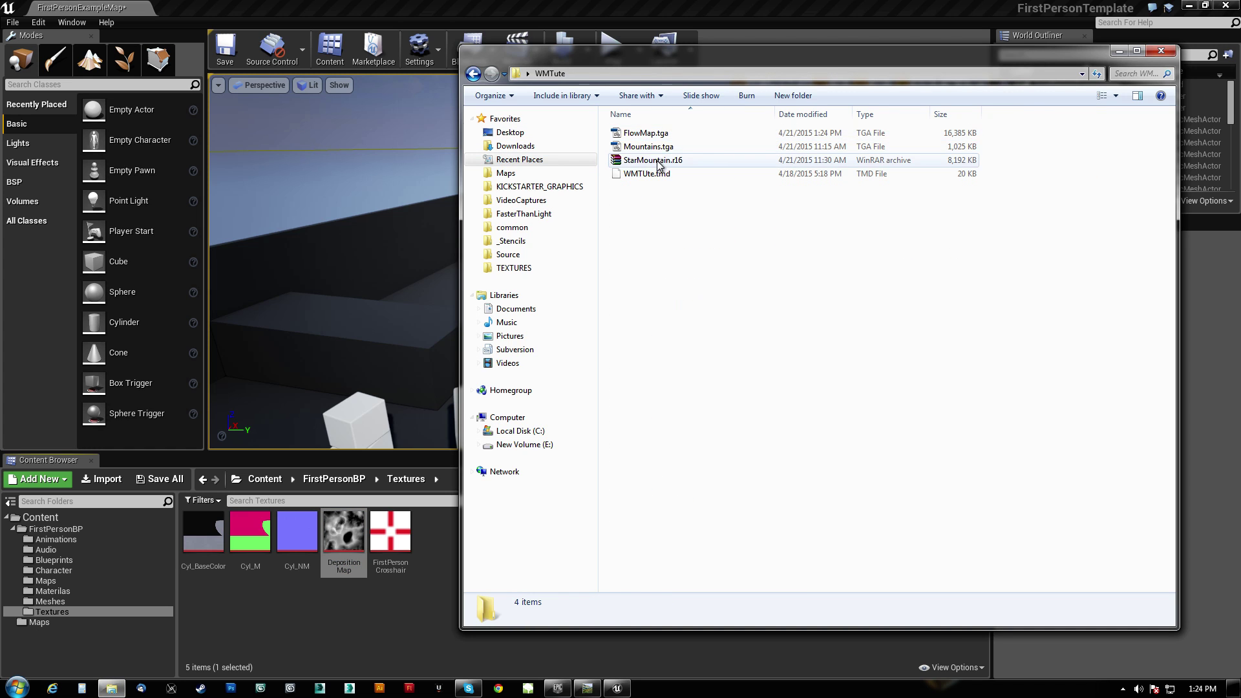
left_click(639, 135)
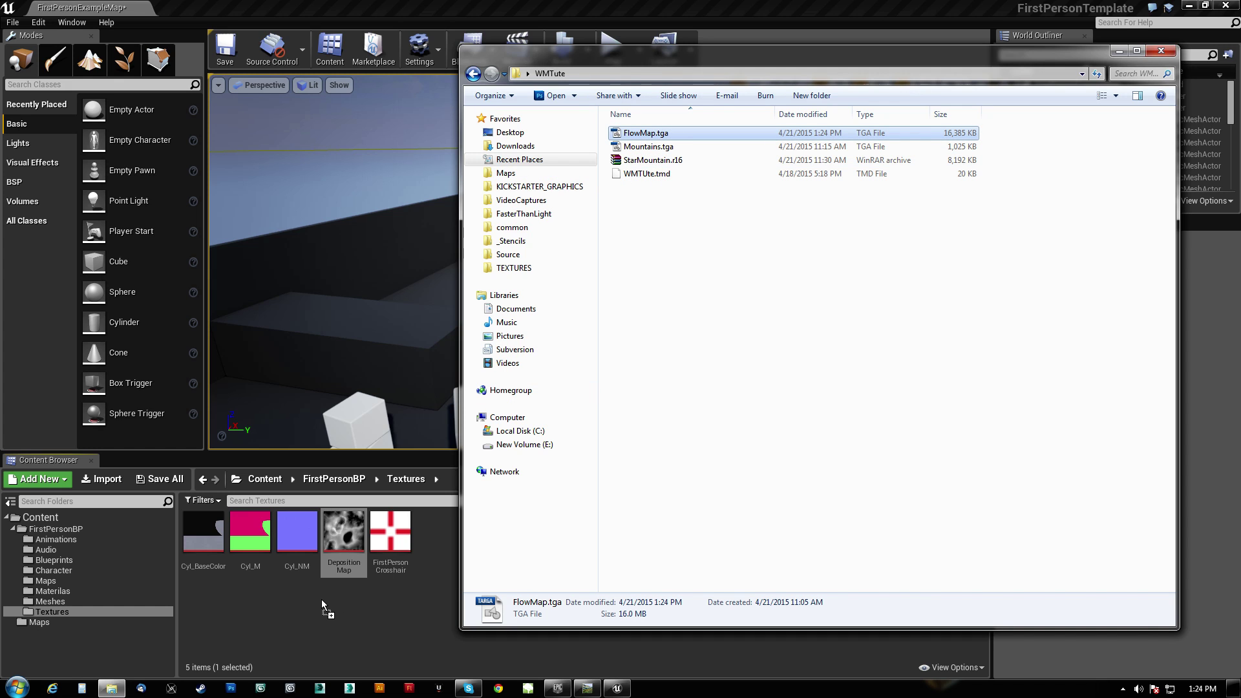
left_click_drag(321, 599, 321, 599)
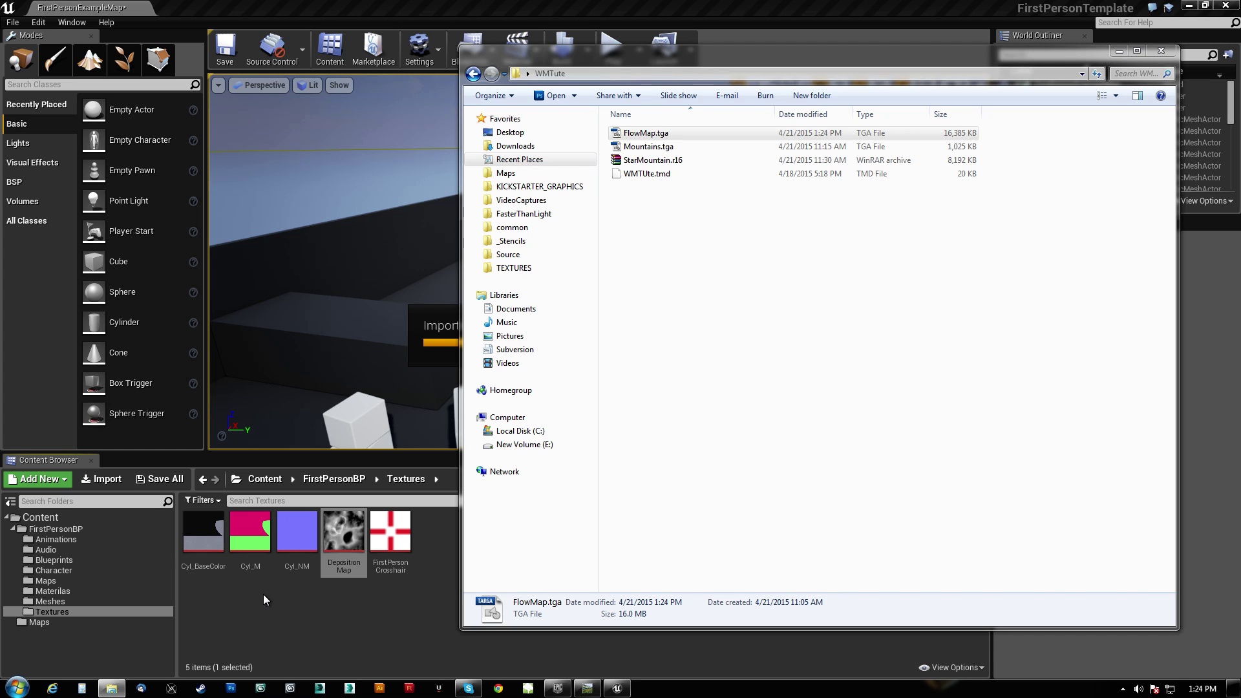
left_click(432, 534)
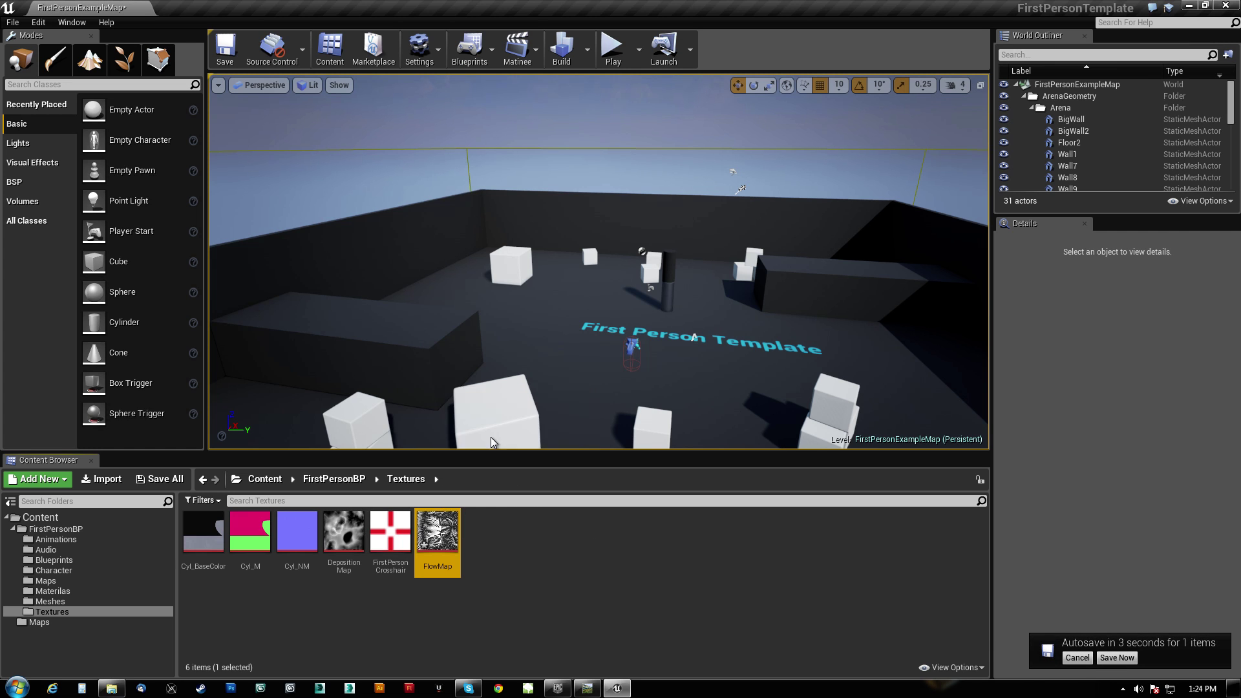
Set up a new landscape imported from file, using StarMountain.r16 in the WMTute folder as the heightmap.
right_click_drag(580, 236, 711, 258)
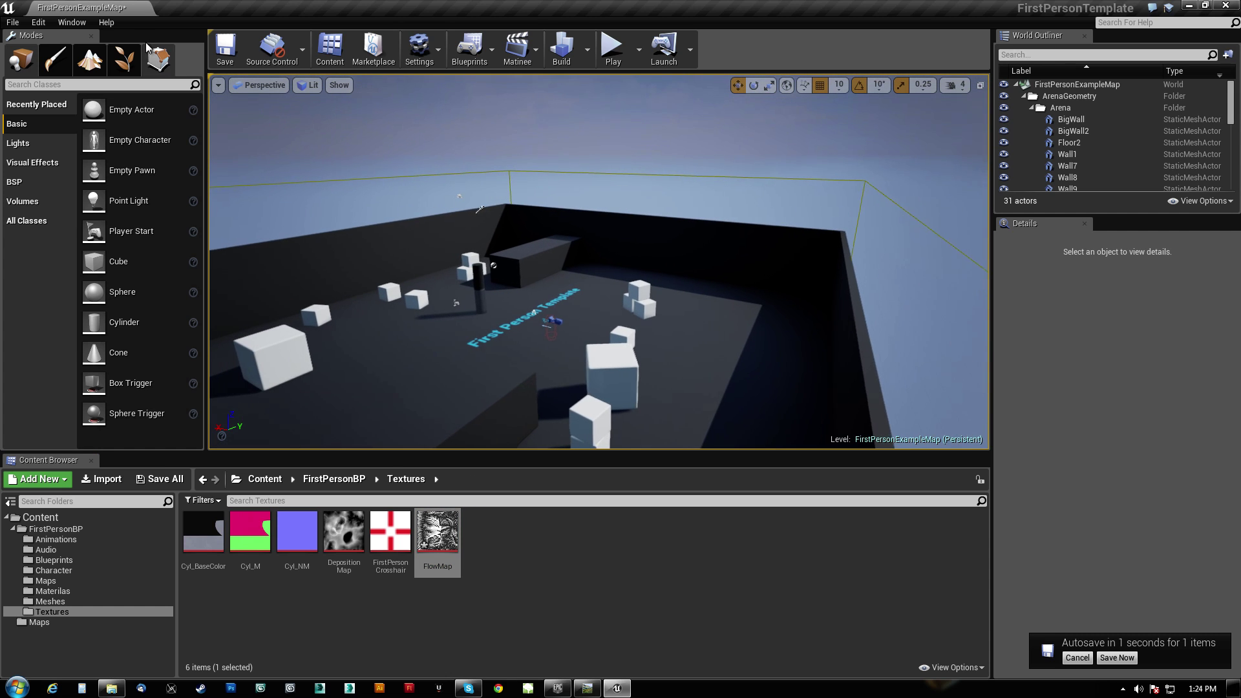
left_click(91, 59)
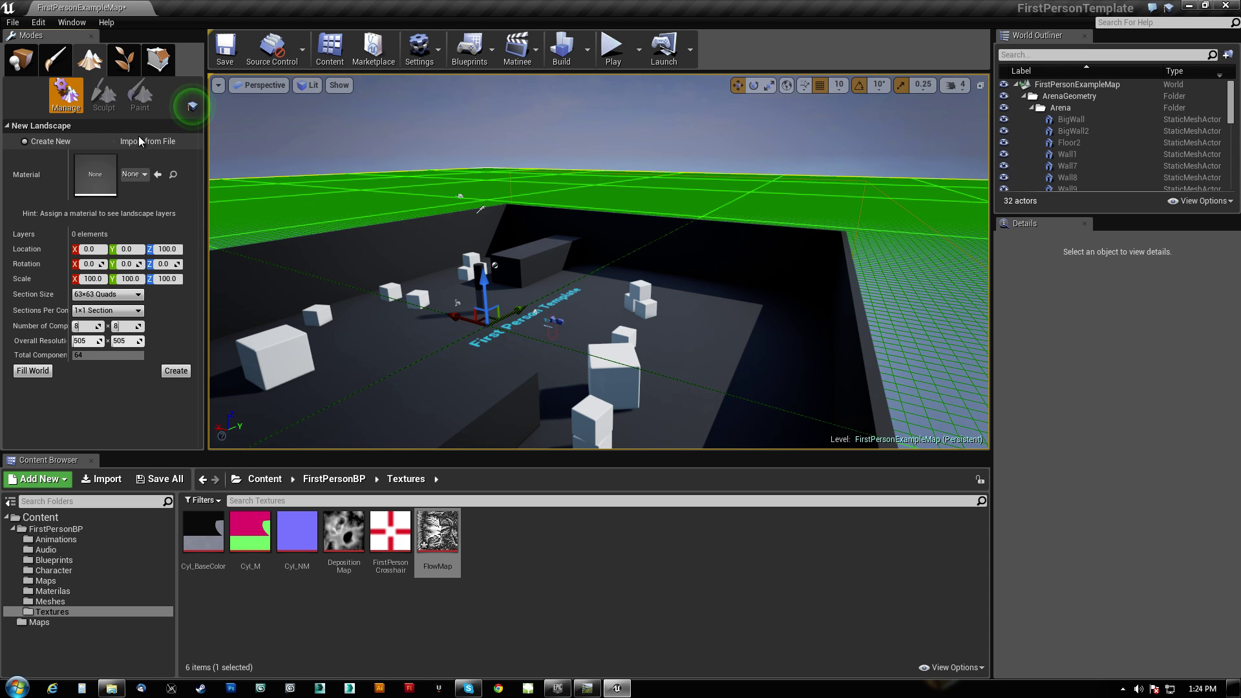
left_click(139, 141)
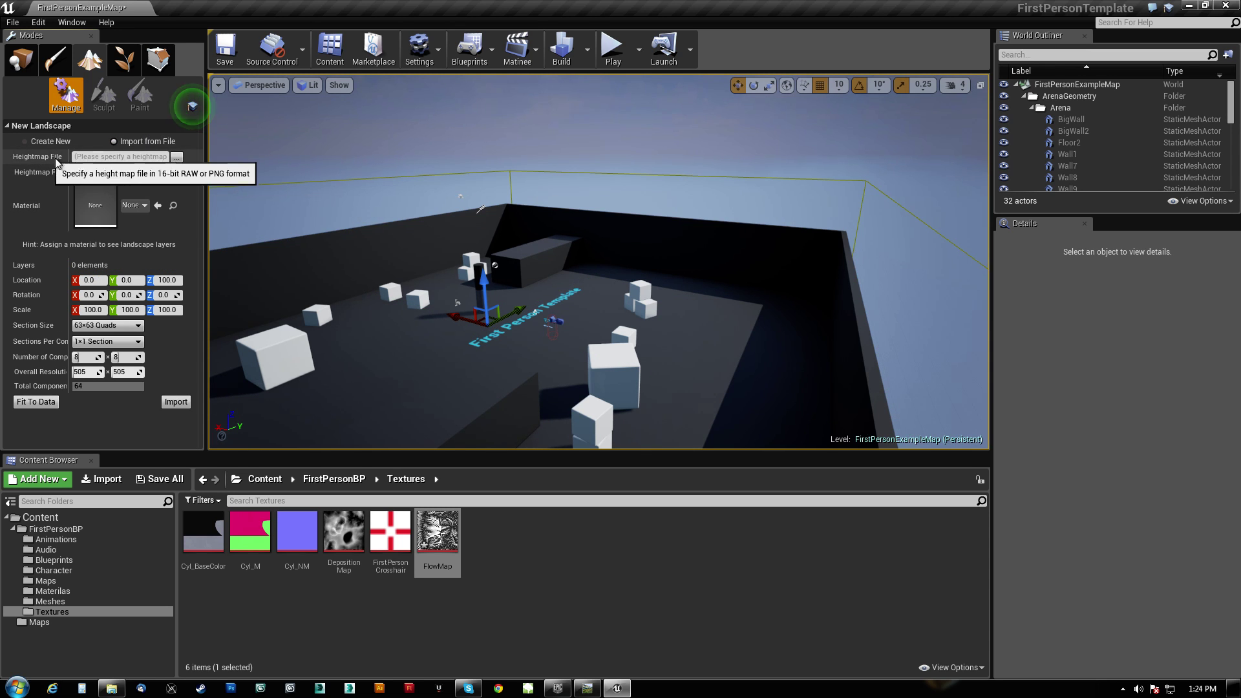
left_click(176, 156)
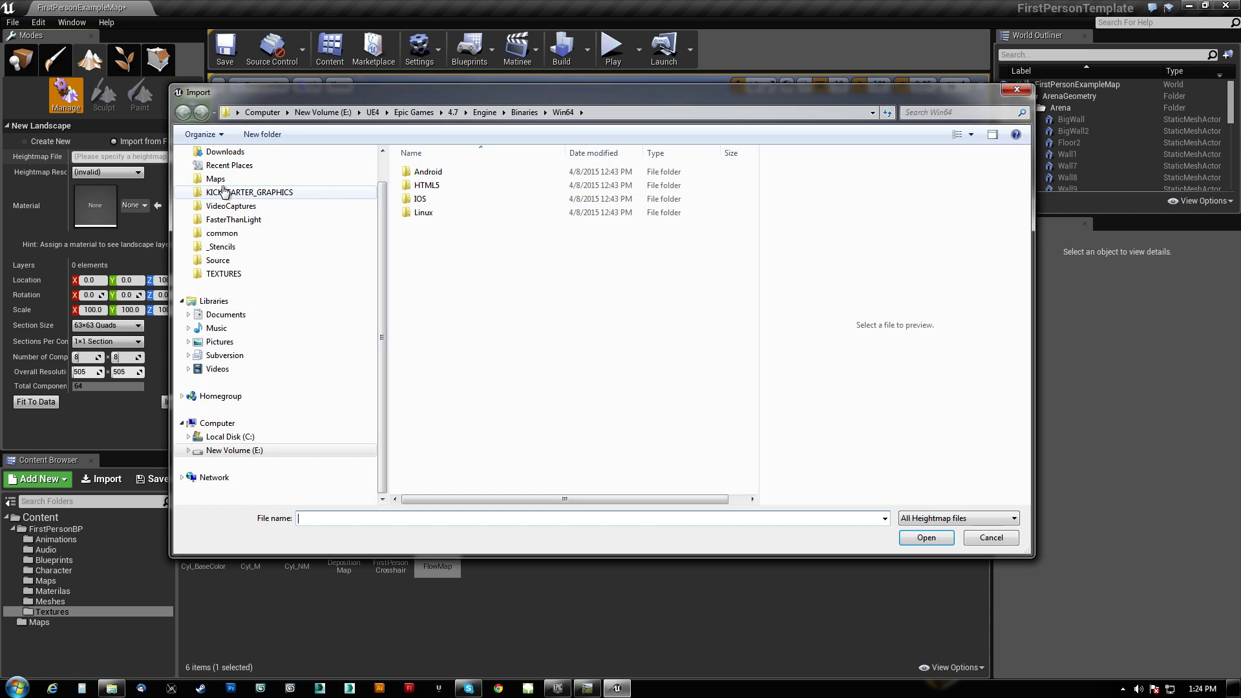
left_click(232, 165)
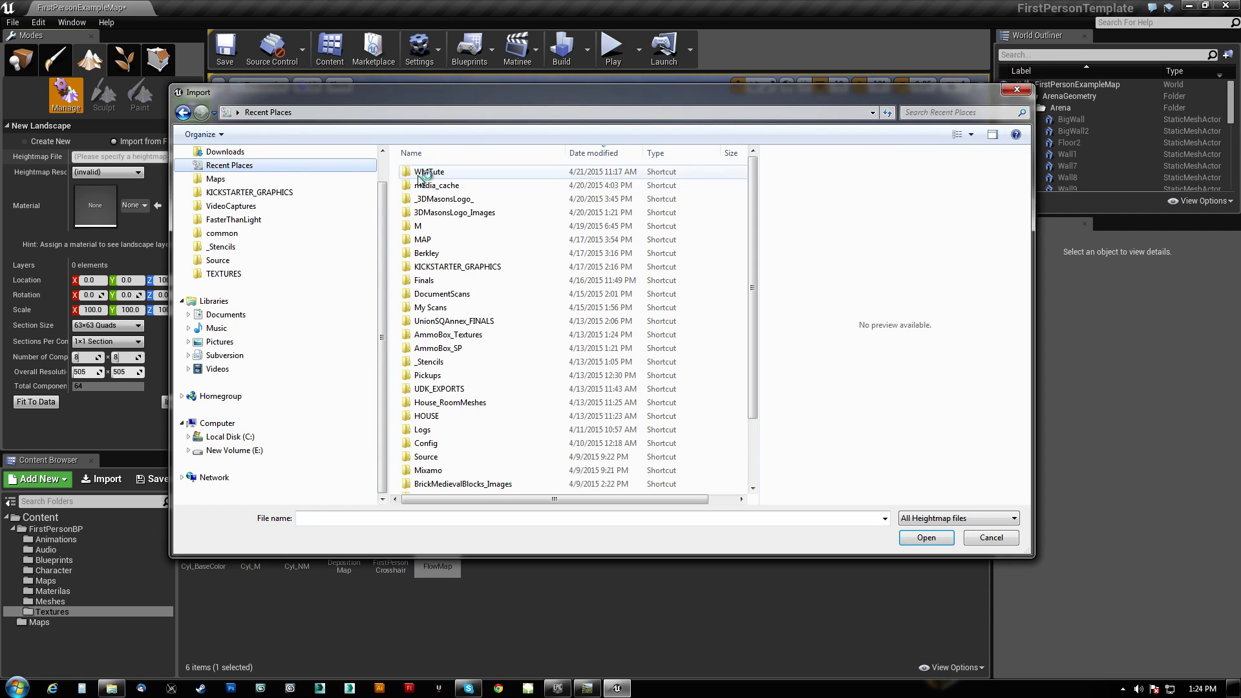
double_click(420, 172)
left_click(436, 187)
double_click(436, 187)
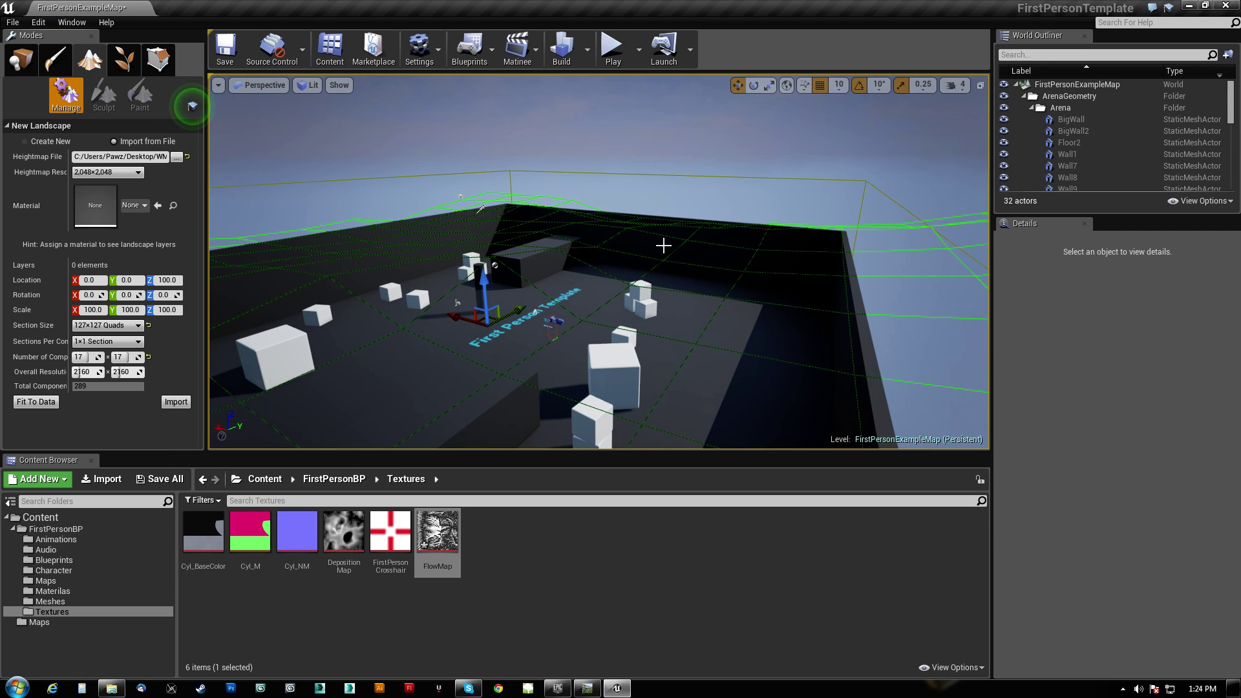
Inspect the wireframe preview of the new landscape from several viewpoints around the arena.
right_click_drag(663, 245, 405, 233)
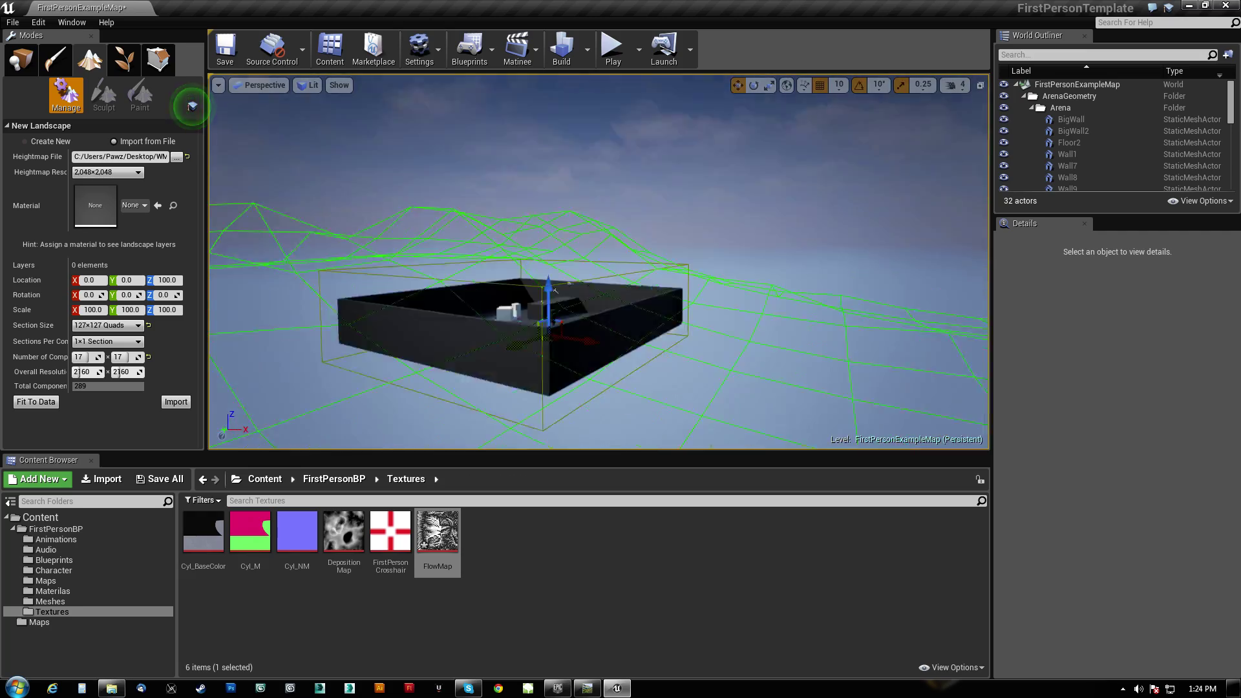
scroll(555, 290, "up", 10)
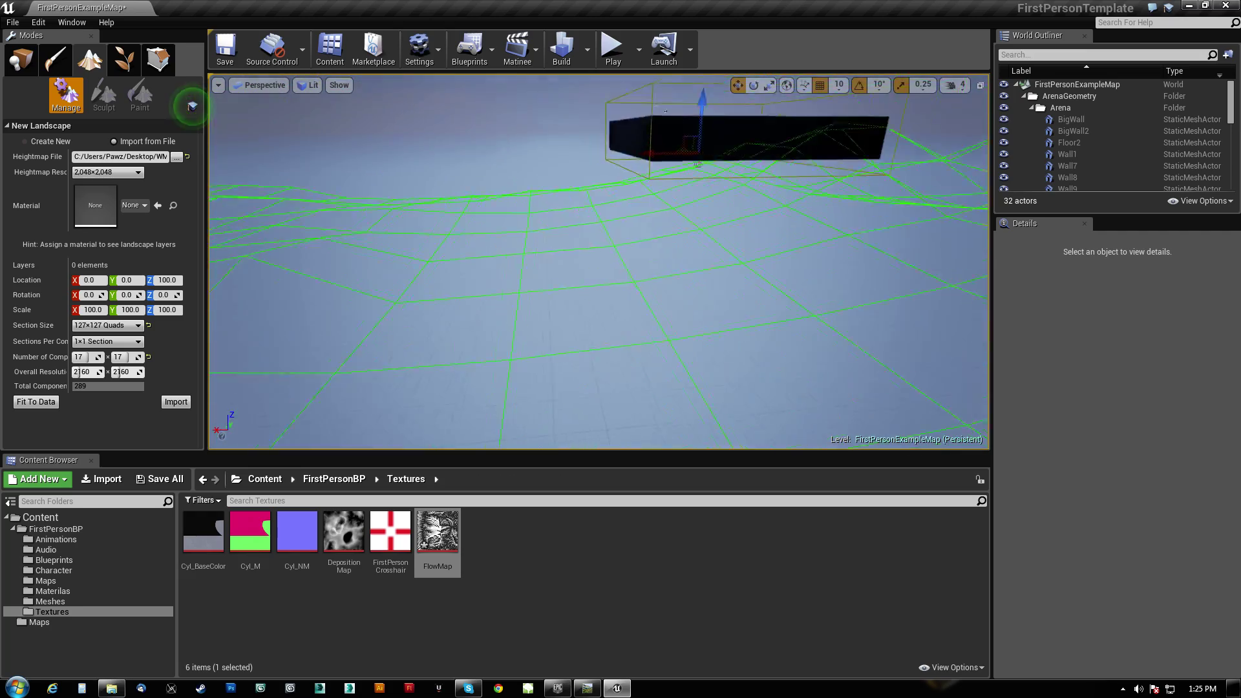
right_click_drag(599, 262, 793, 261)
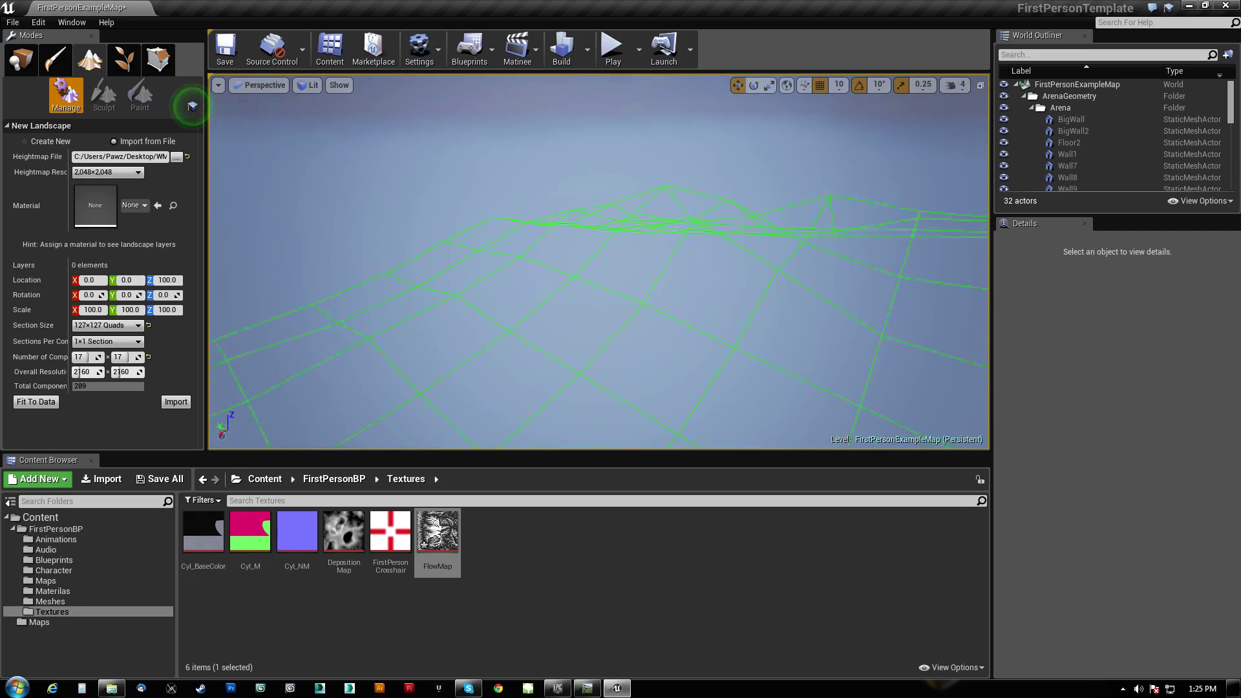
right_click_drag(598, 261, 695, 300)
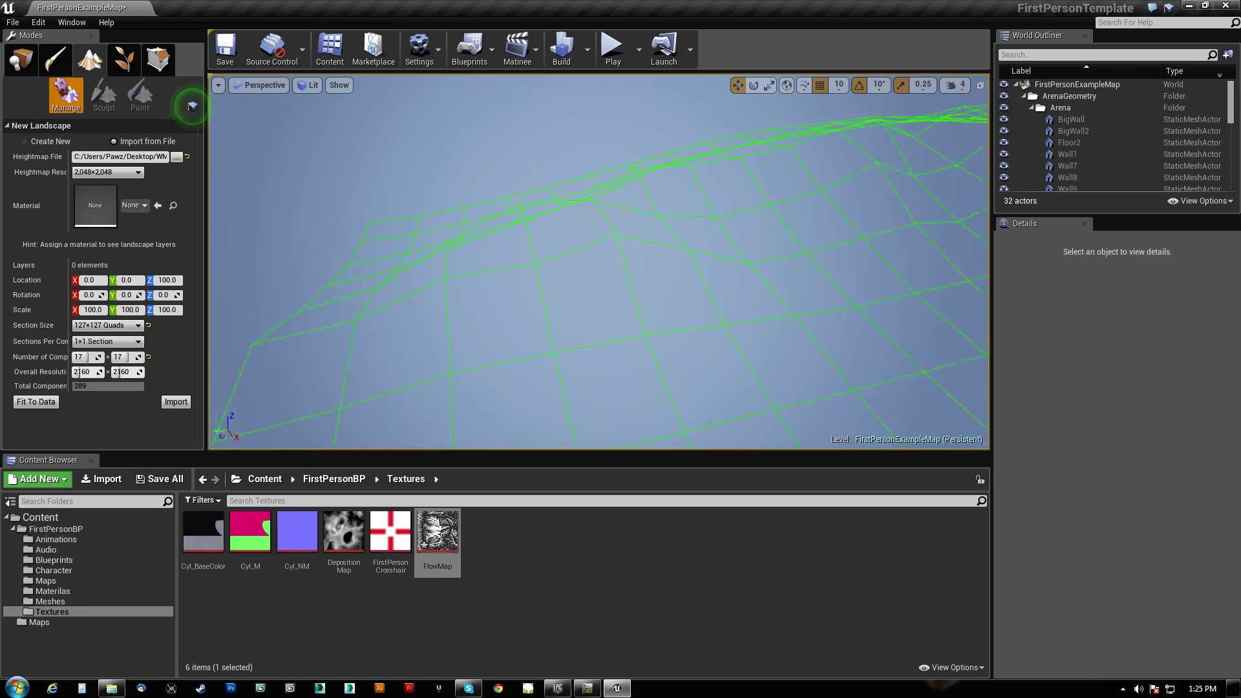
mouse_move(599, 261)
right_mouse_down()
mouse_move(747, 242)
mouse_move(599, 267)
right_mouse_up()
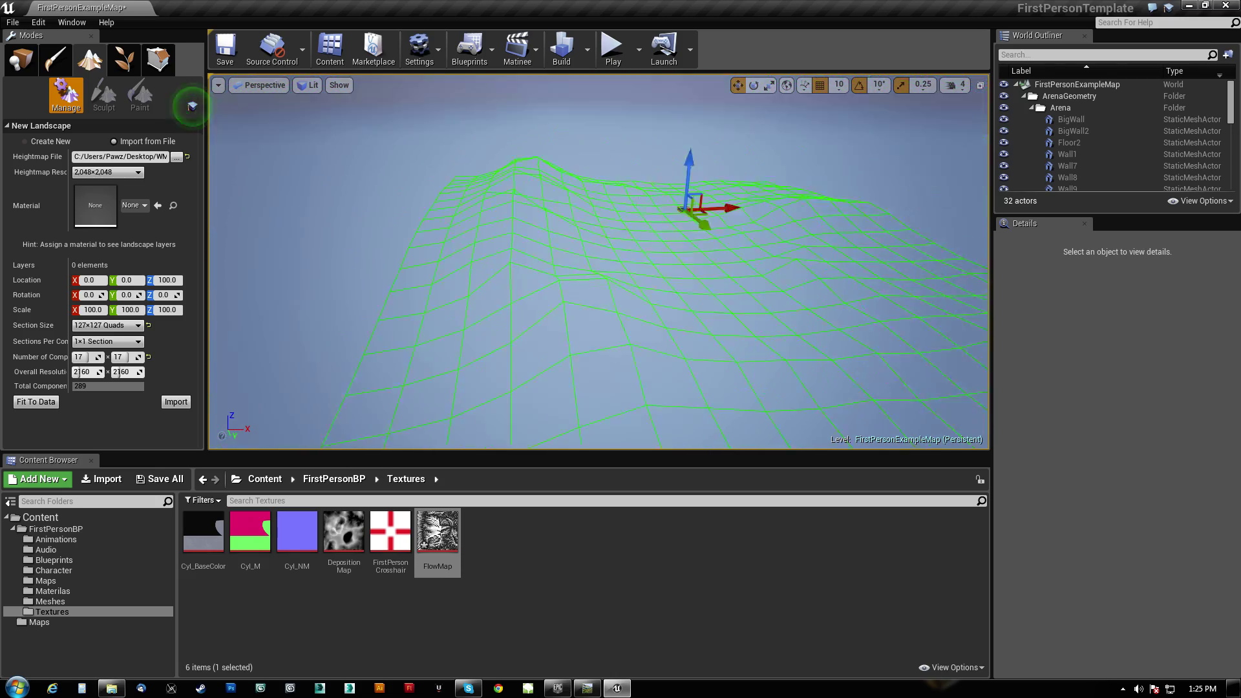
Import the landscape with 17 × 17 components and examine its border and slopes up close.
right_click_drag(599, 261, 665, 310)
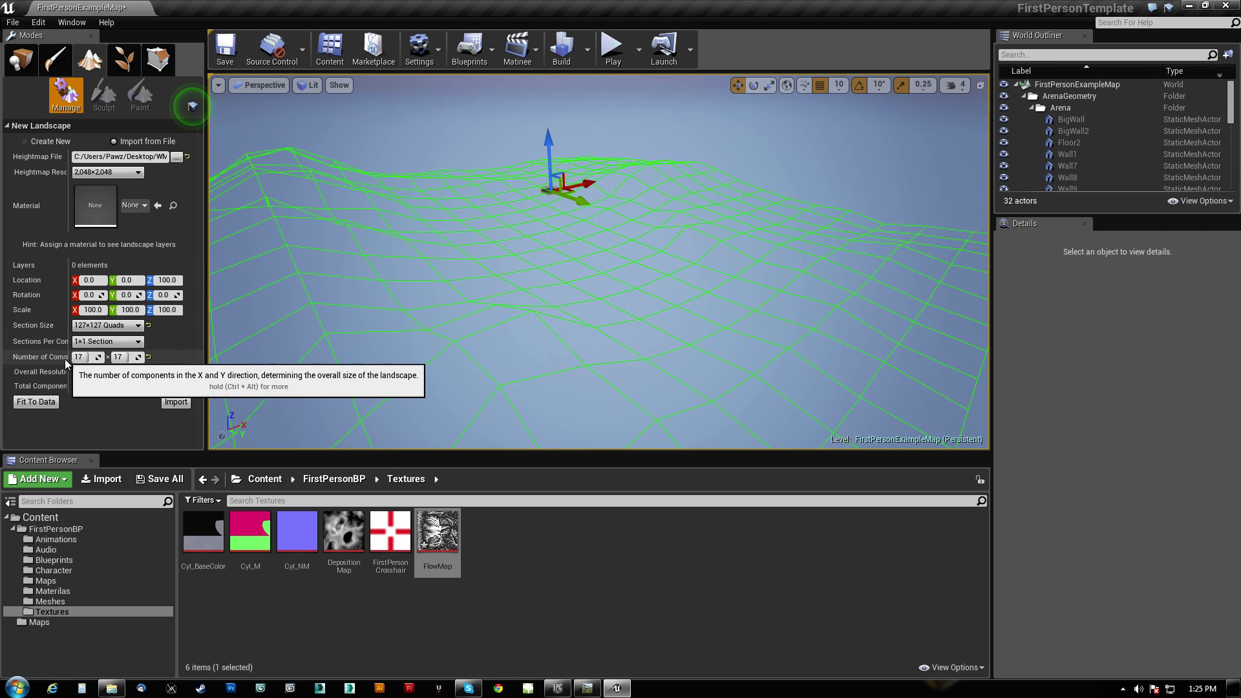
left_click_drag(67, 359, 107, 359)
left_click(108, 357)
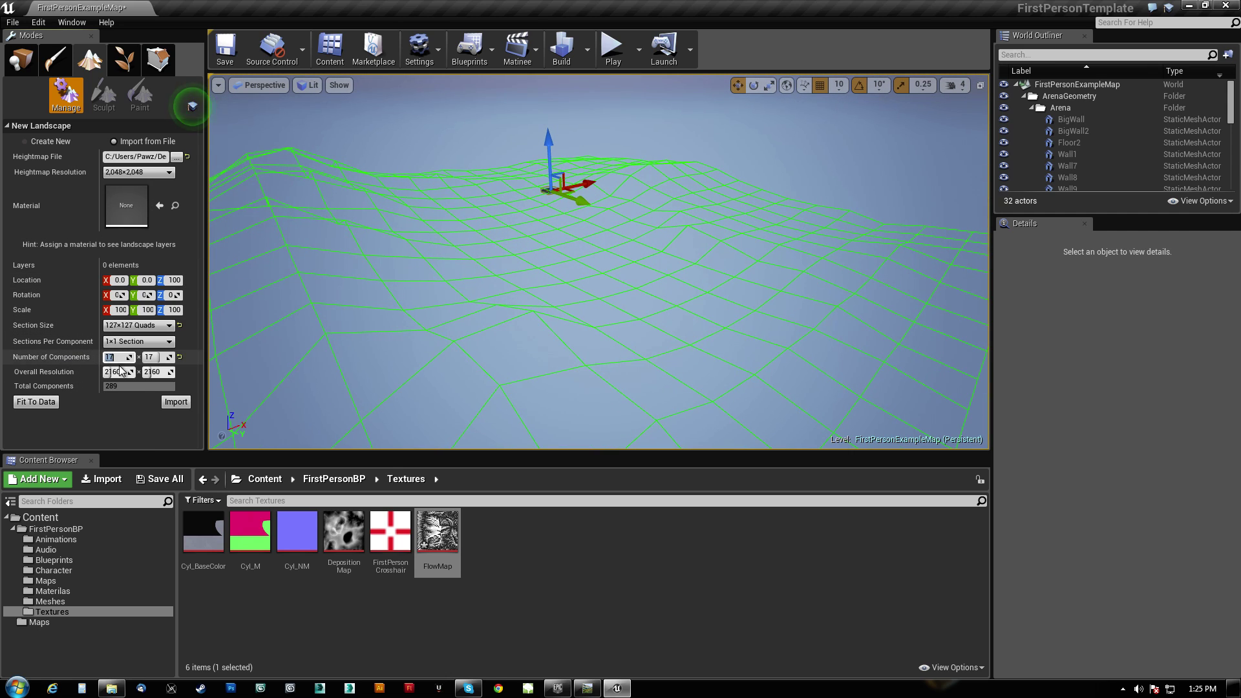
right_click_drag(374, 200, 394, 146)
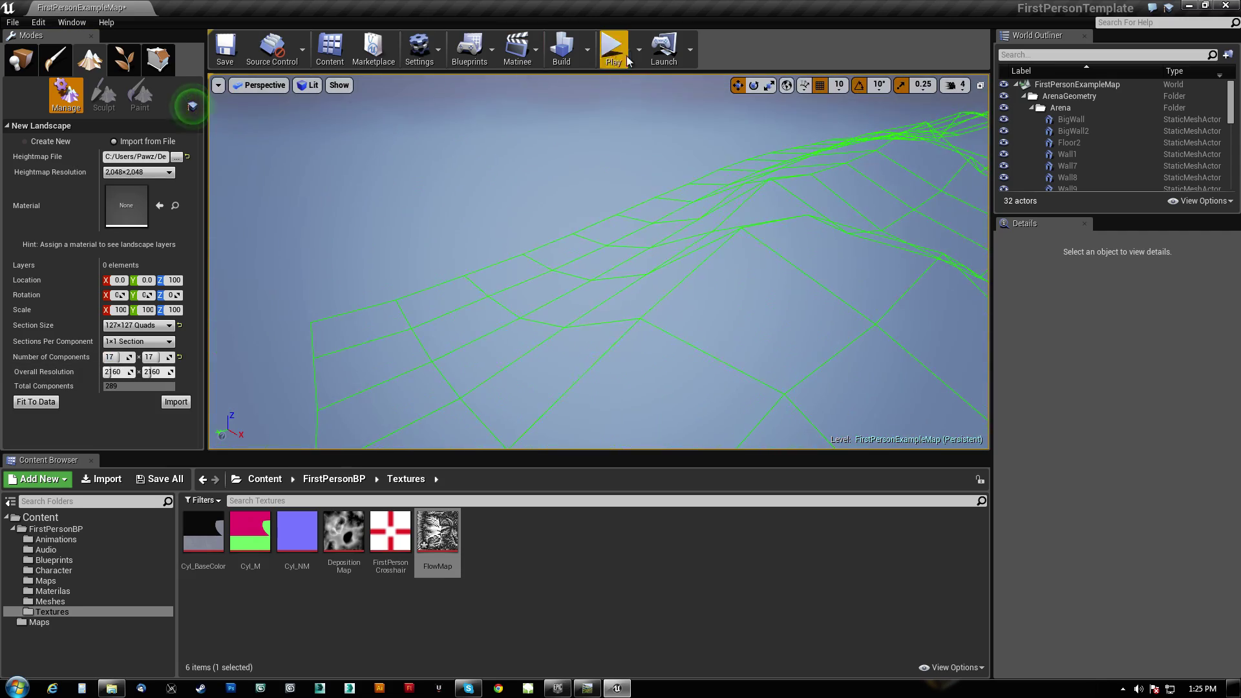
left_click(177, 403)
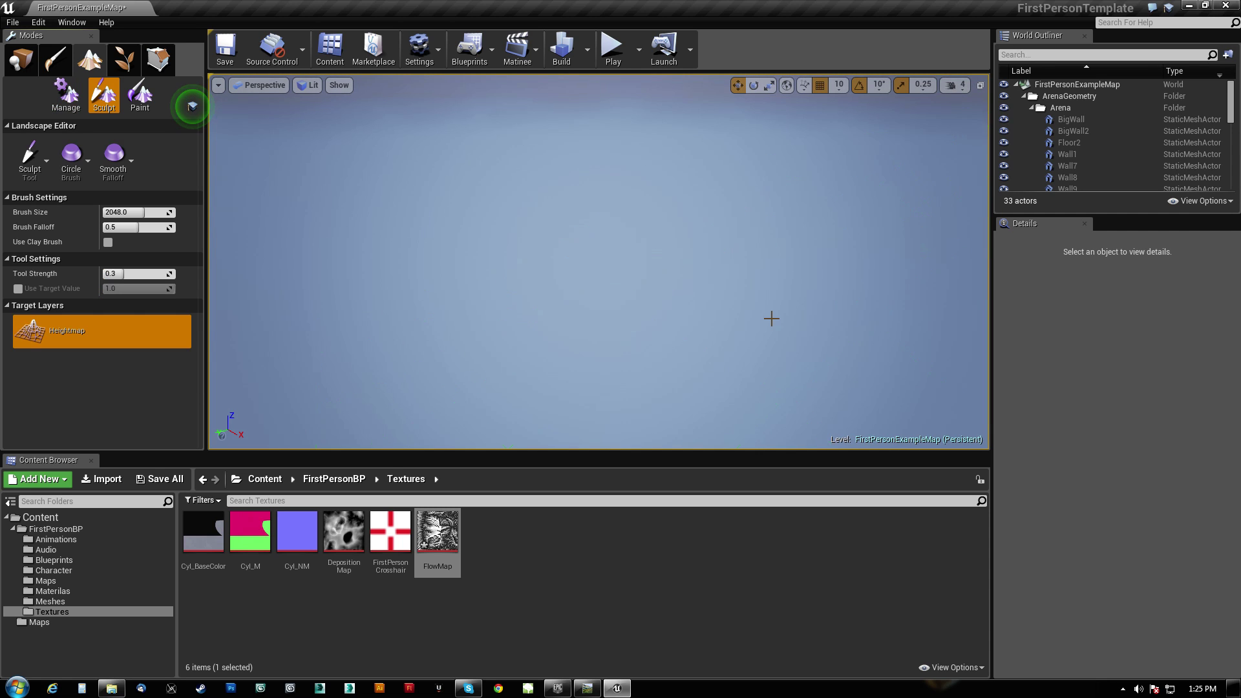
right_click_drag(599, 261, 443, 274)
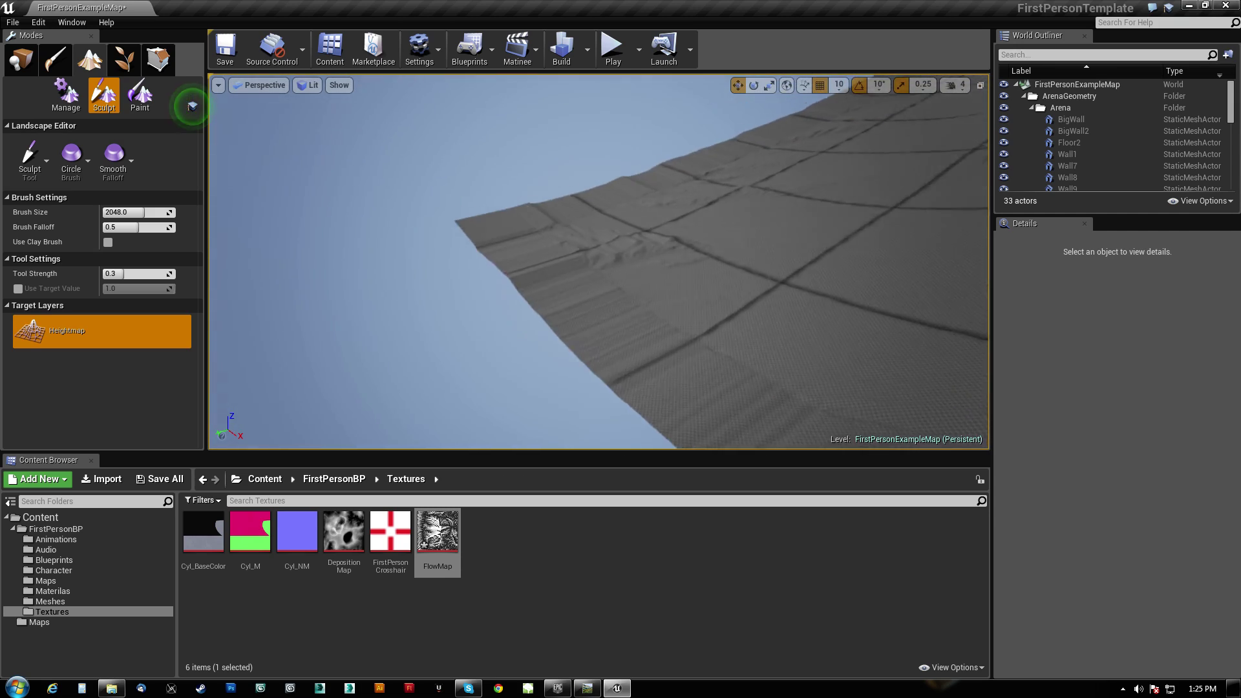
right_click_drag(534, 271, 534, 220)
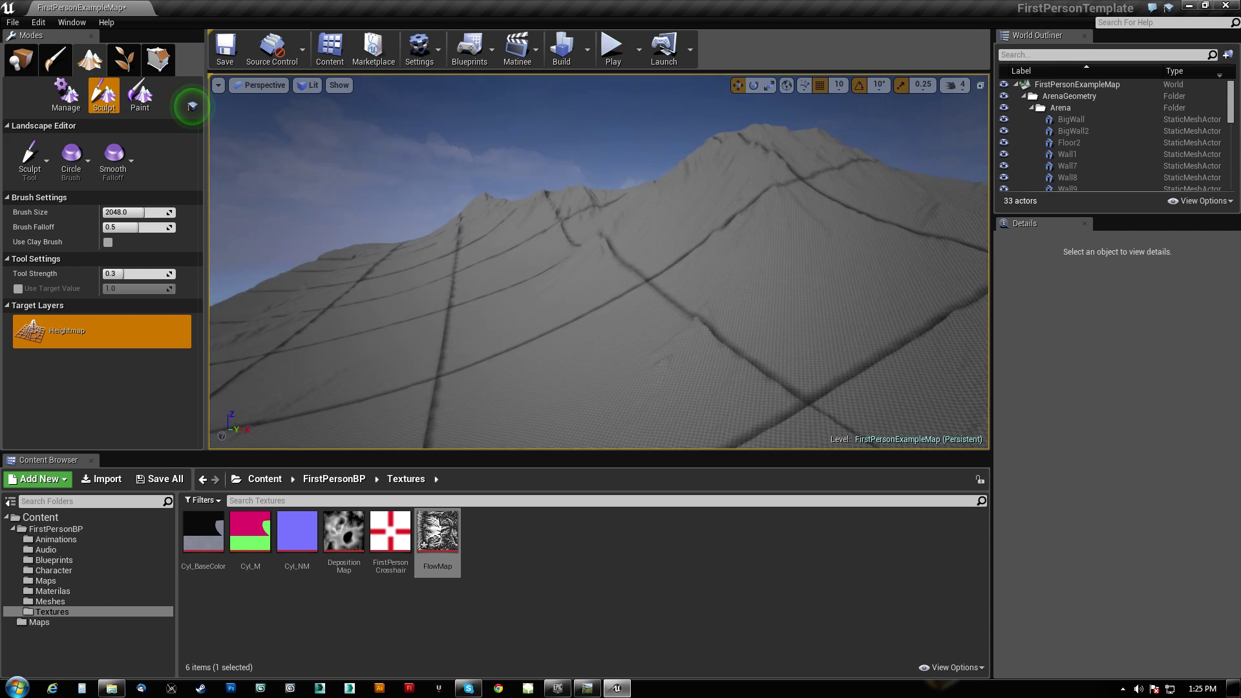
Delete the imported landscape and return to the new landscape setup.
left_click(21, 60)
left_click(612, 295)
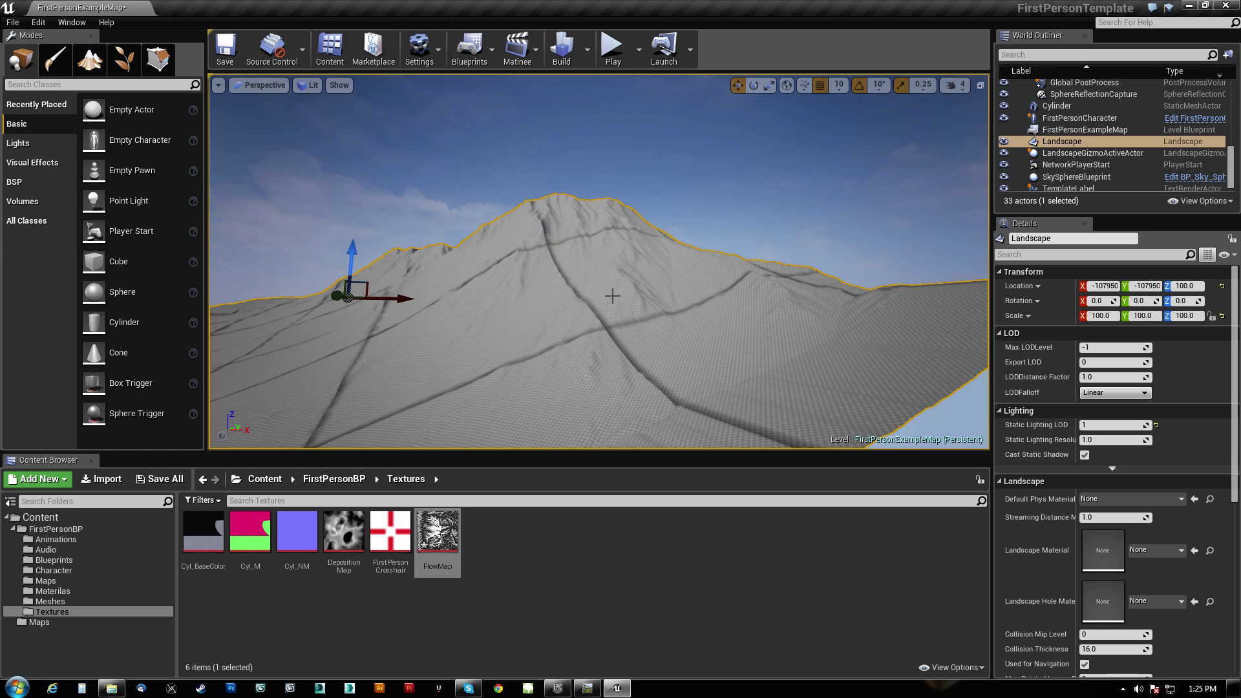
key("Delete")
left_click(90, 59)
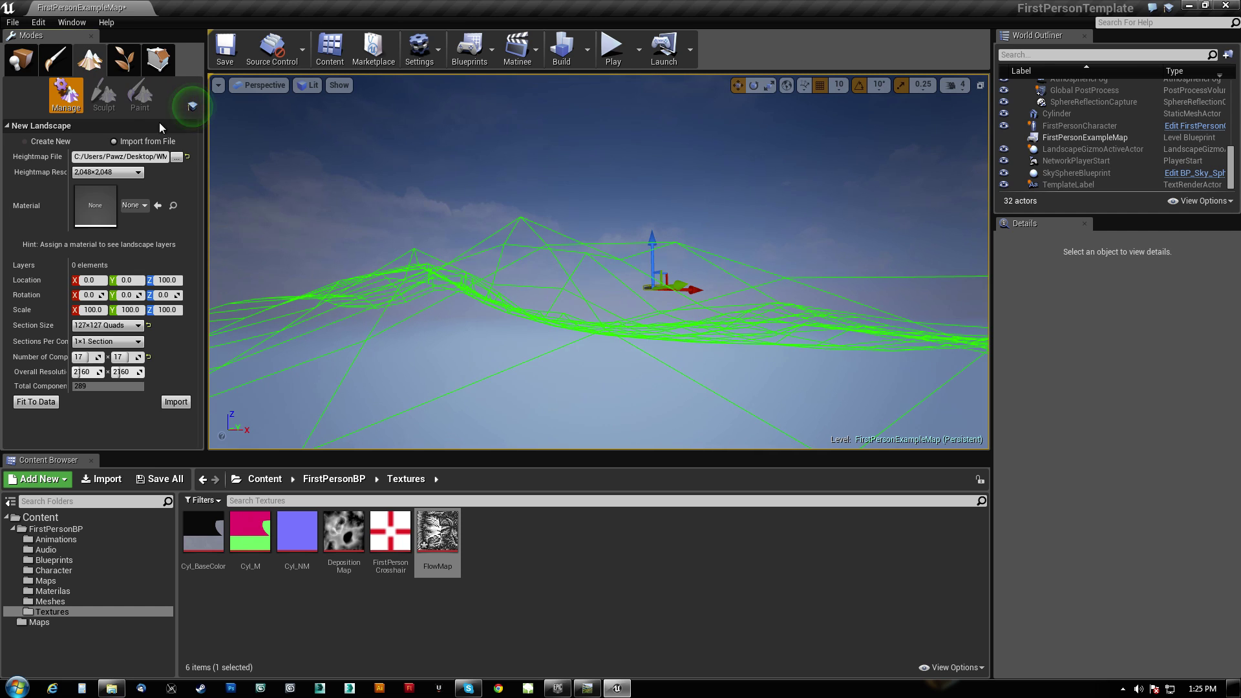
Set the new landscape's number of components to 16 × 16.
right_click_drag(654, 268, 637, 356)
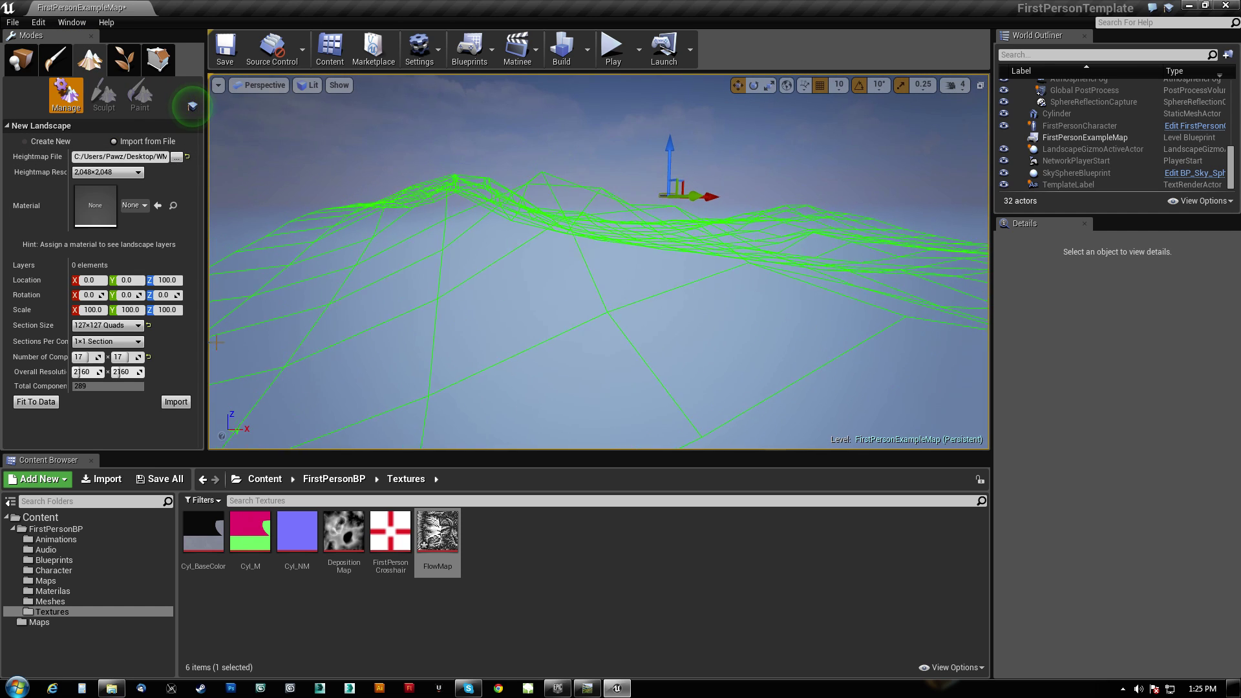
left_click(82, 359)
type("16")
key("Tab")
type("16")
key("Return")
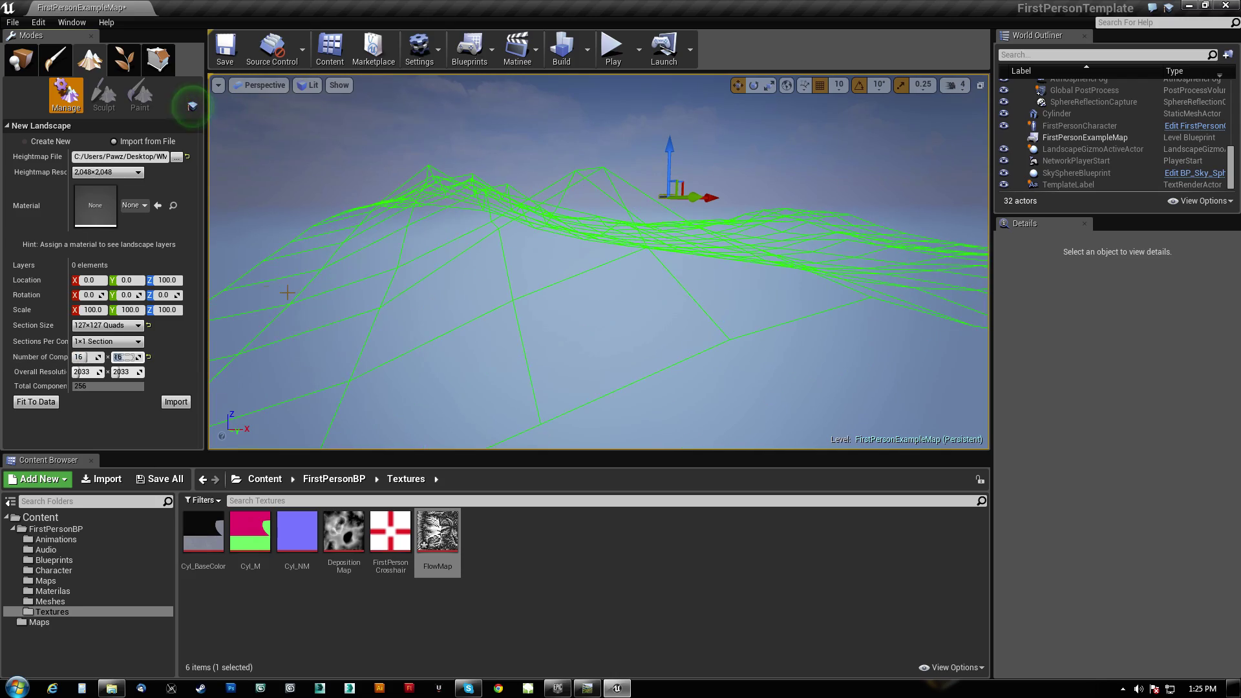
Try component counts such as 20, 9 and 1 along X in the landscape preview, and restore the count to 16.
right_click_drag(599, 261, 271, 323)
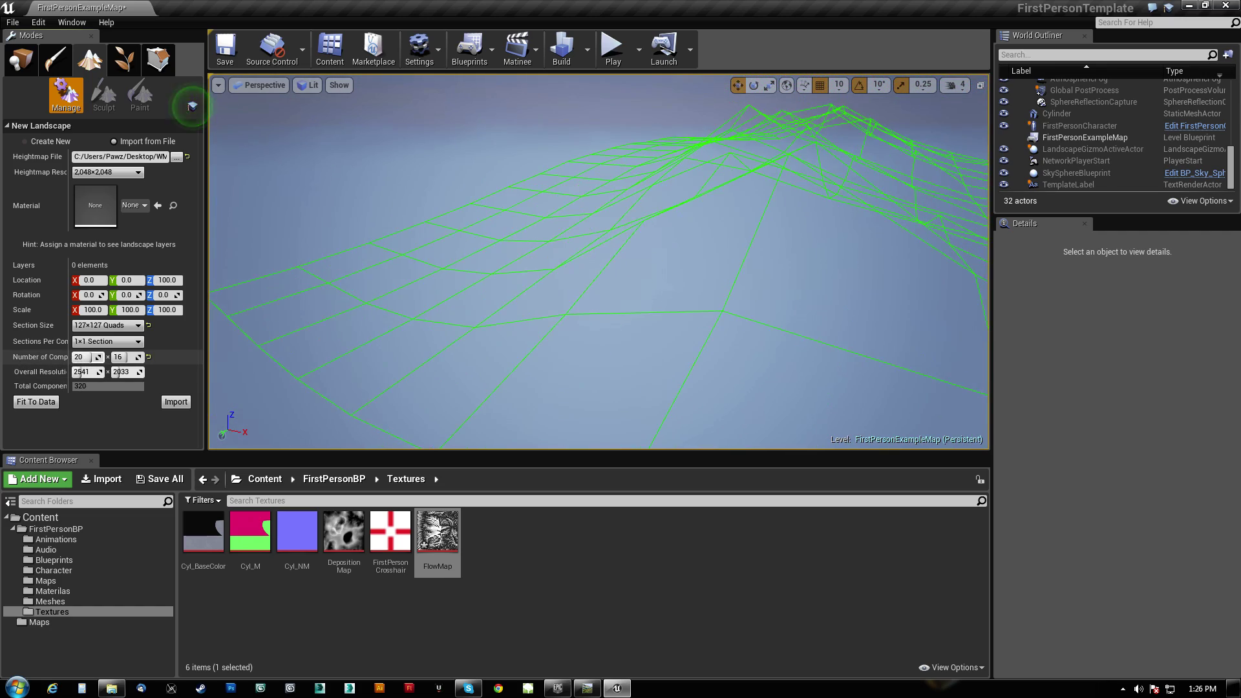
left_click_drag(79, 372, 85, 373)
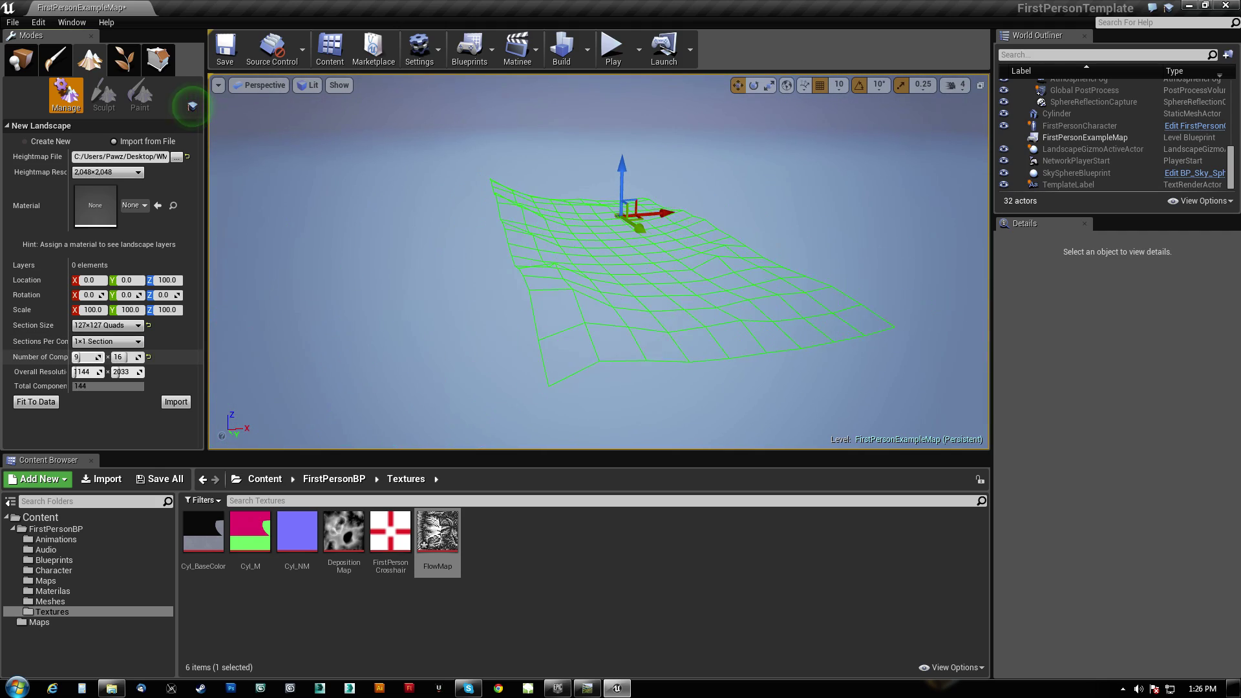
left_click_drag(89, 357, 103, 357)
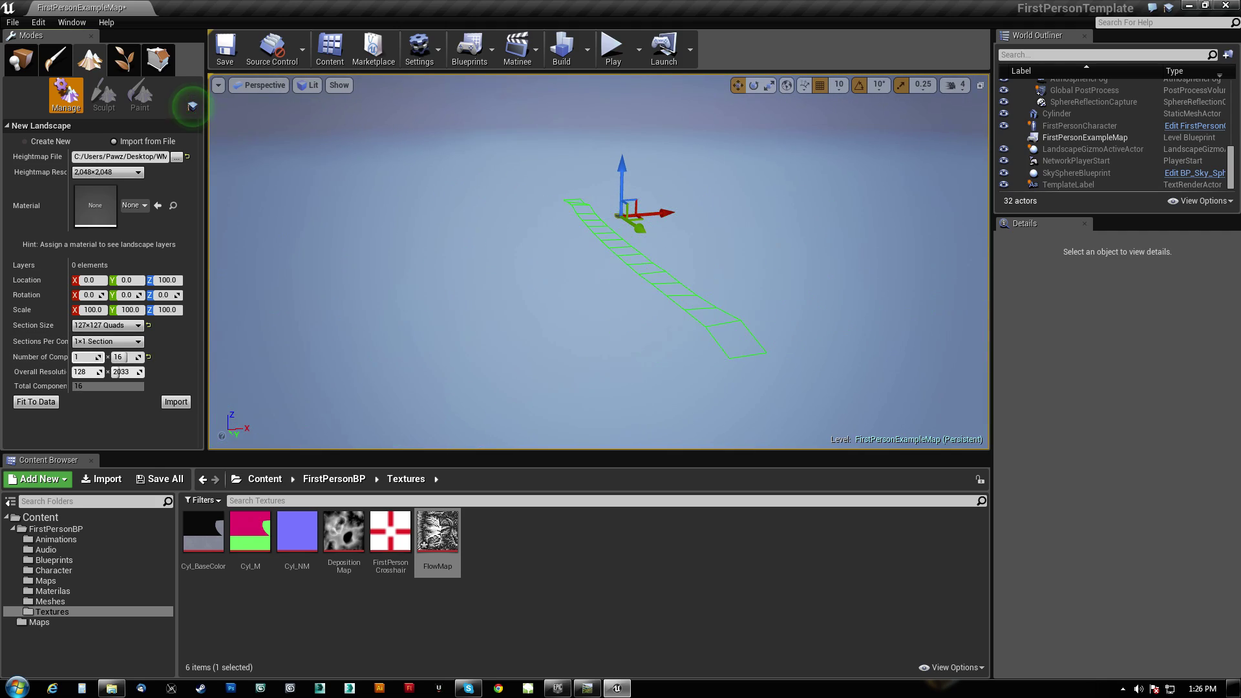
left_click(87, 356)
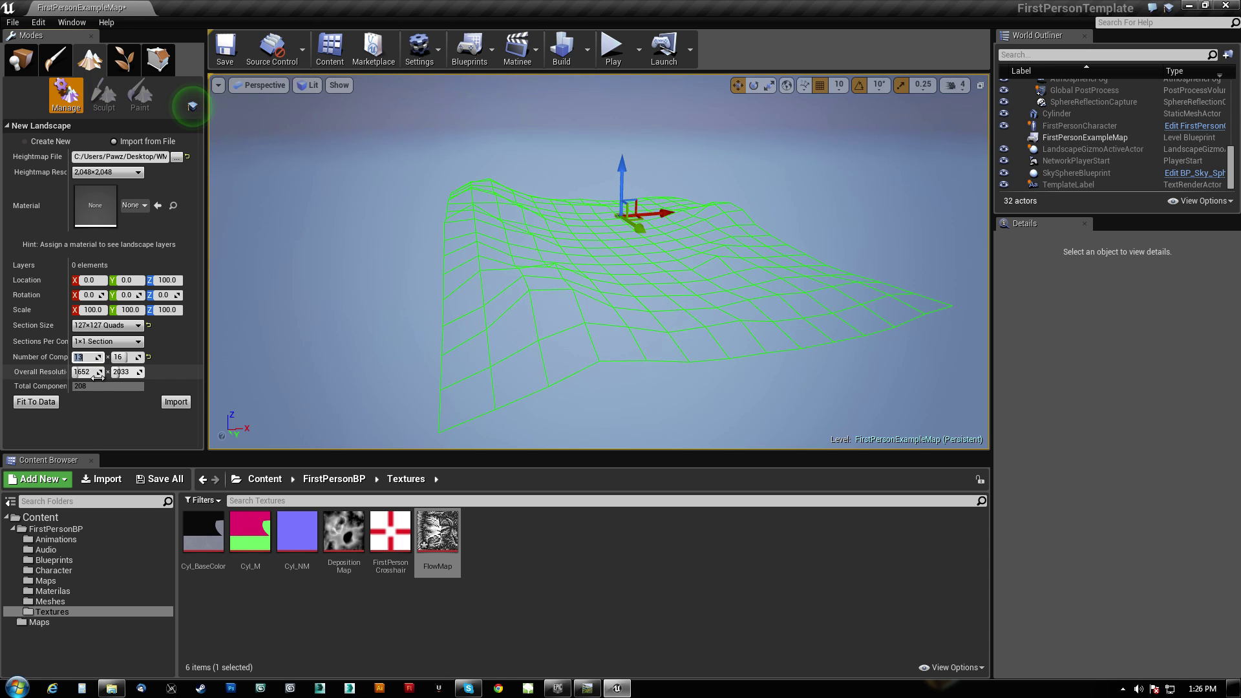
Try importing the landscape with 16 × 16 components, and delete it to return to the new landscape setup.
left_click(176, 402)
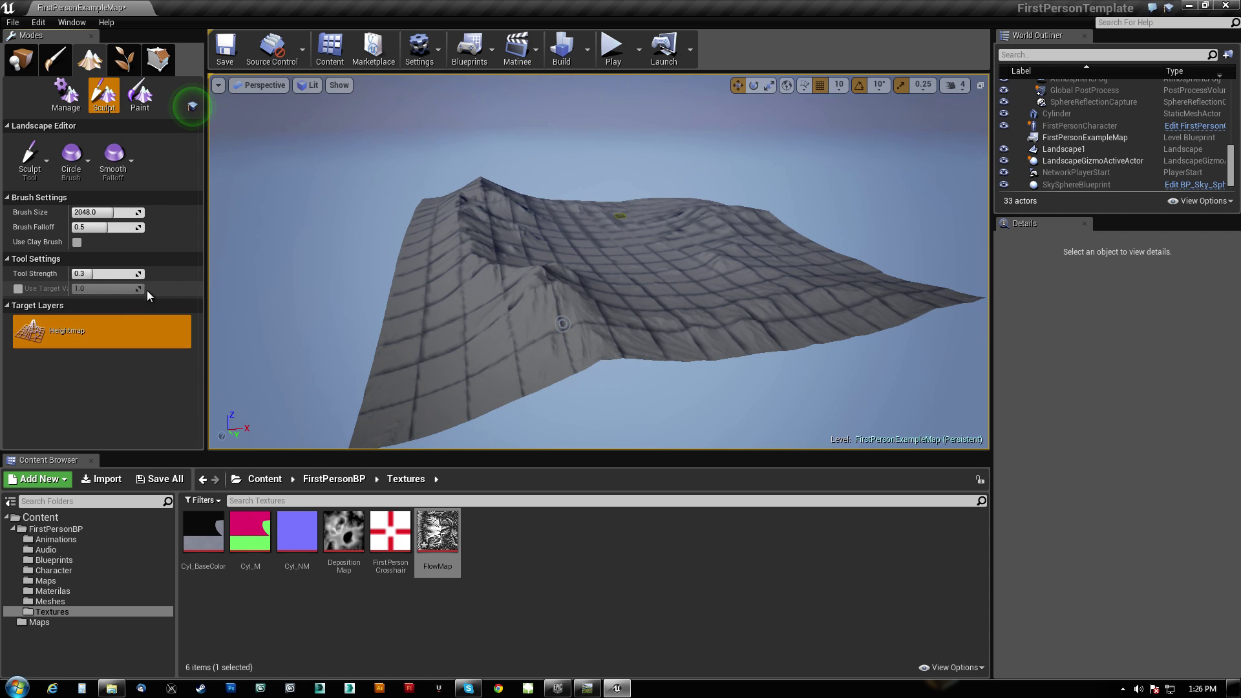
right_click_drag(562, 323, 504, 317)
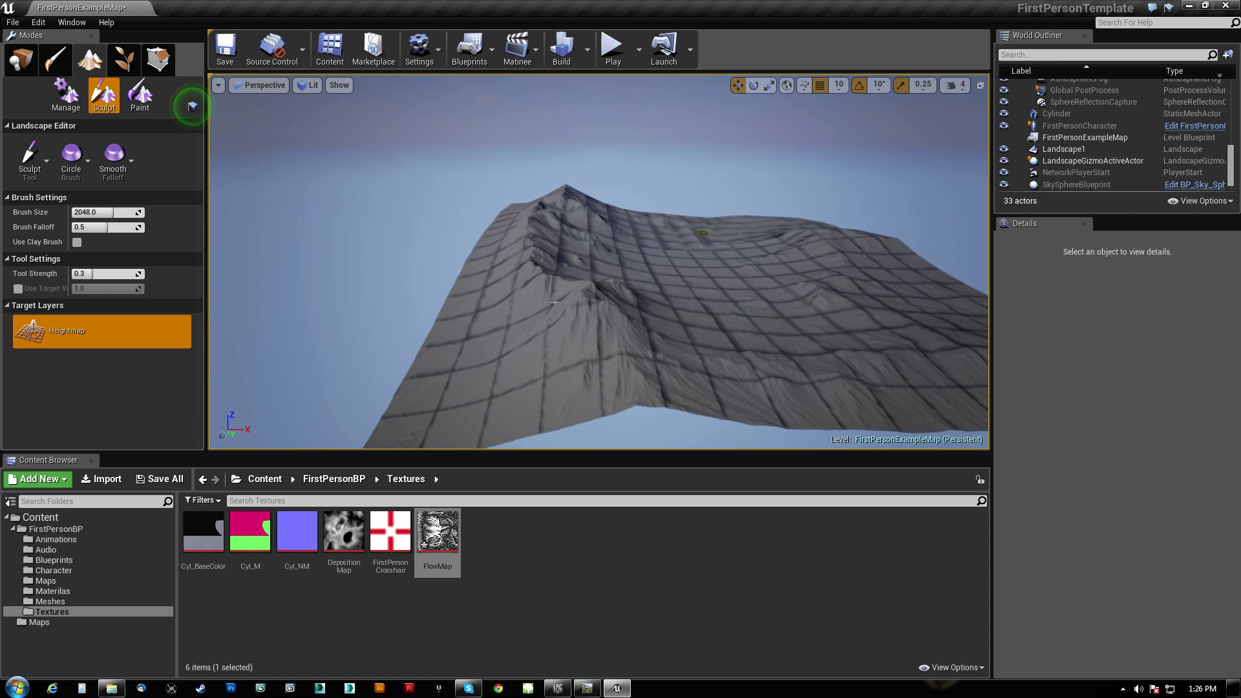
key("shift+1")
left_click(762, 312)
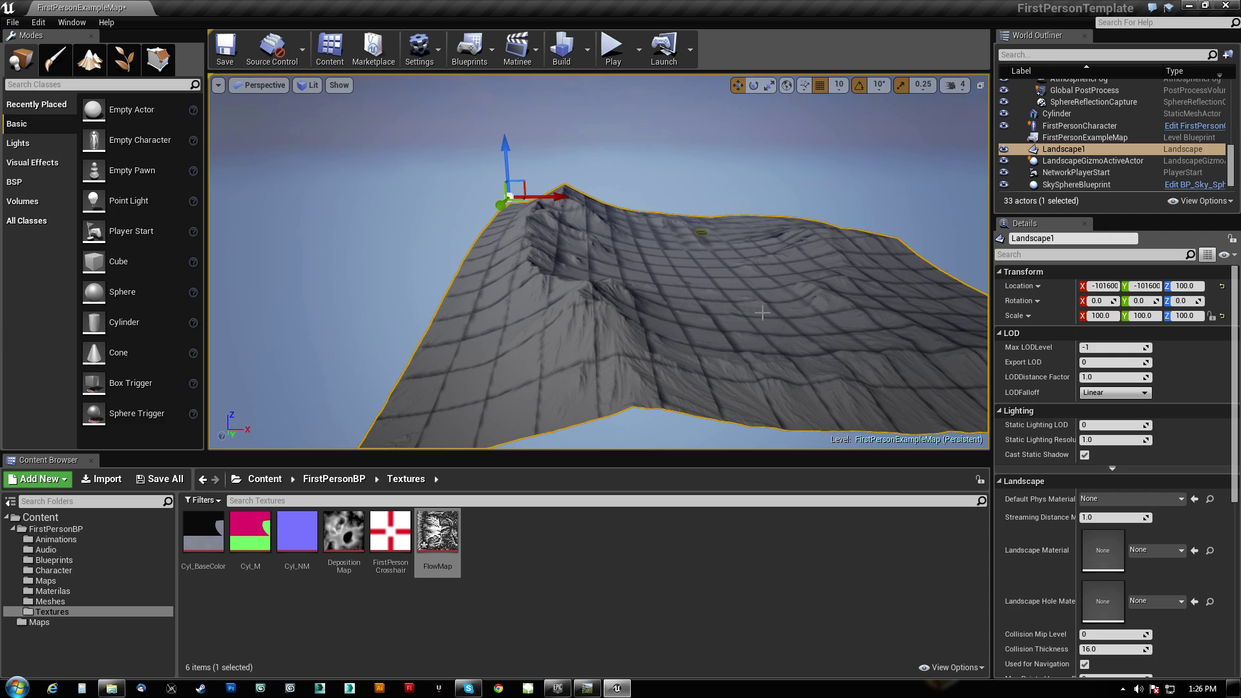
key("Delete")
left_click(89, 58)
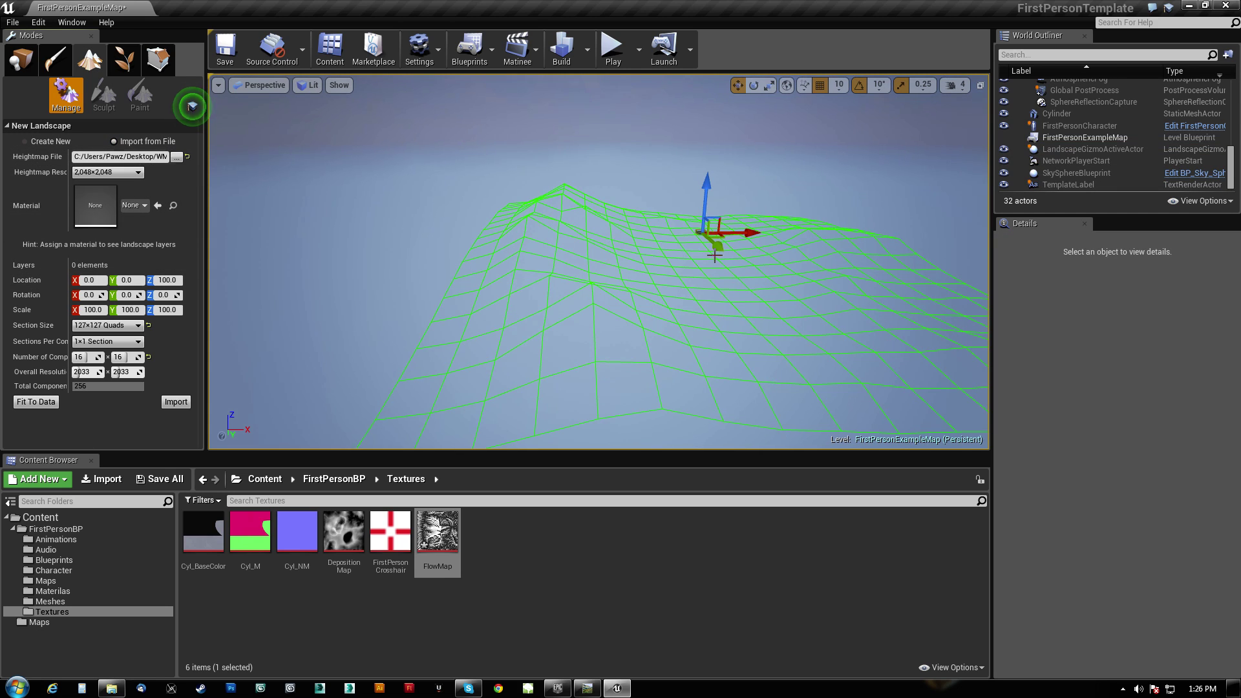
Import the heightmap as a landscape with 16 × 16 components and a section size of 127×127 quads.
right_click_drag(715, 251, 857, 249)
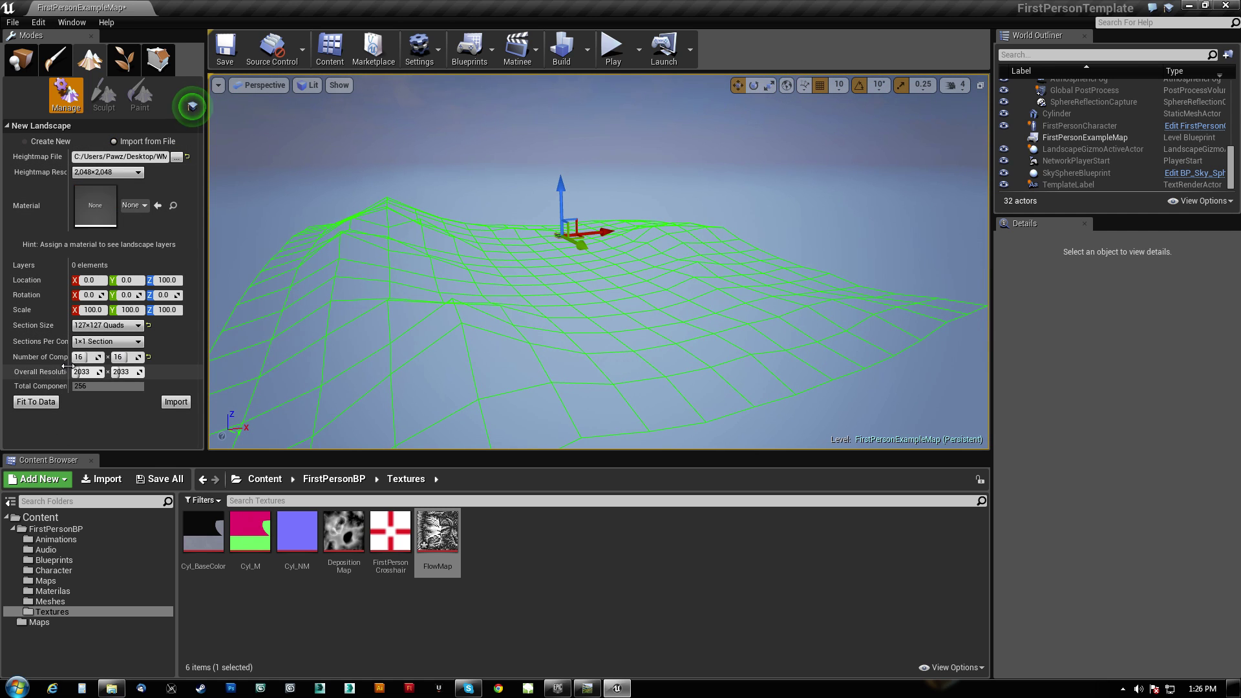
mouse_move(70, 370)
left_mouse_down()
mouse_move(113, 369)
mouse_move(93, 368)
left_mouse_up()
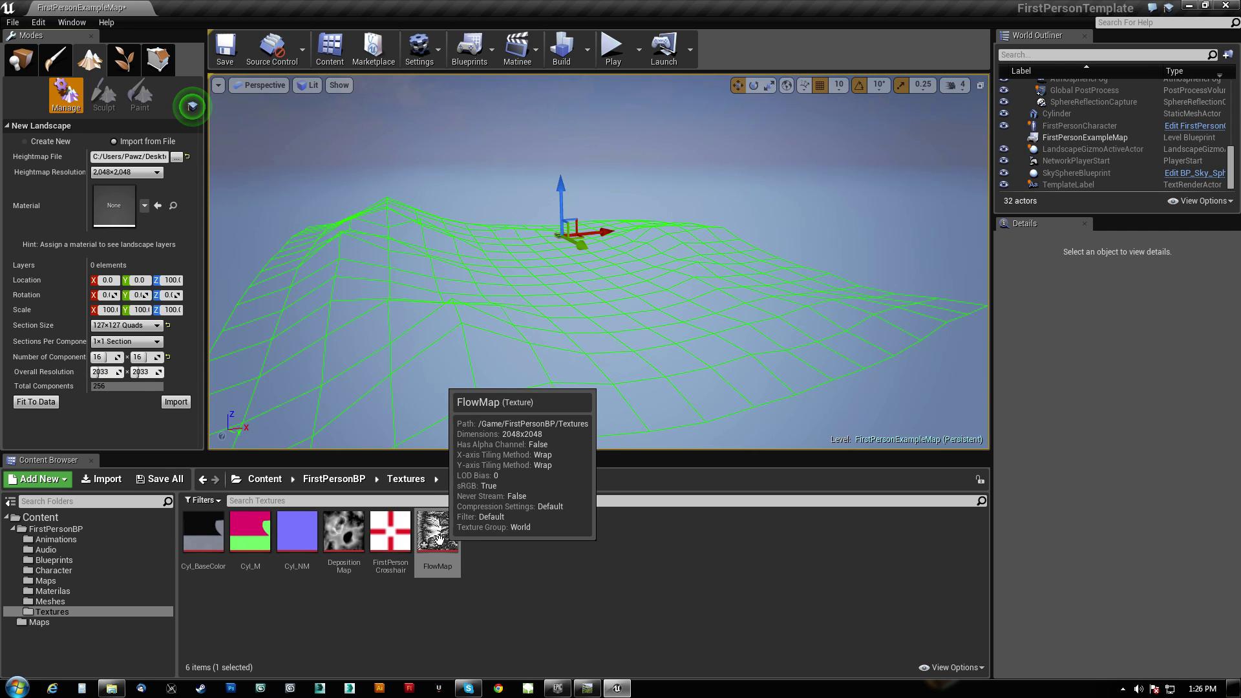
mouse_move(442, 540)
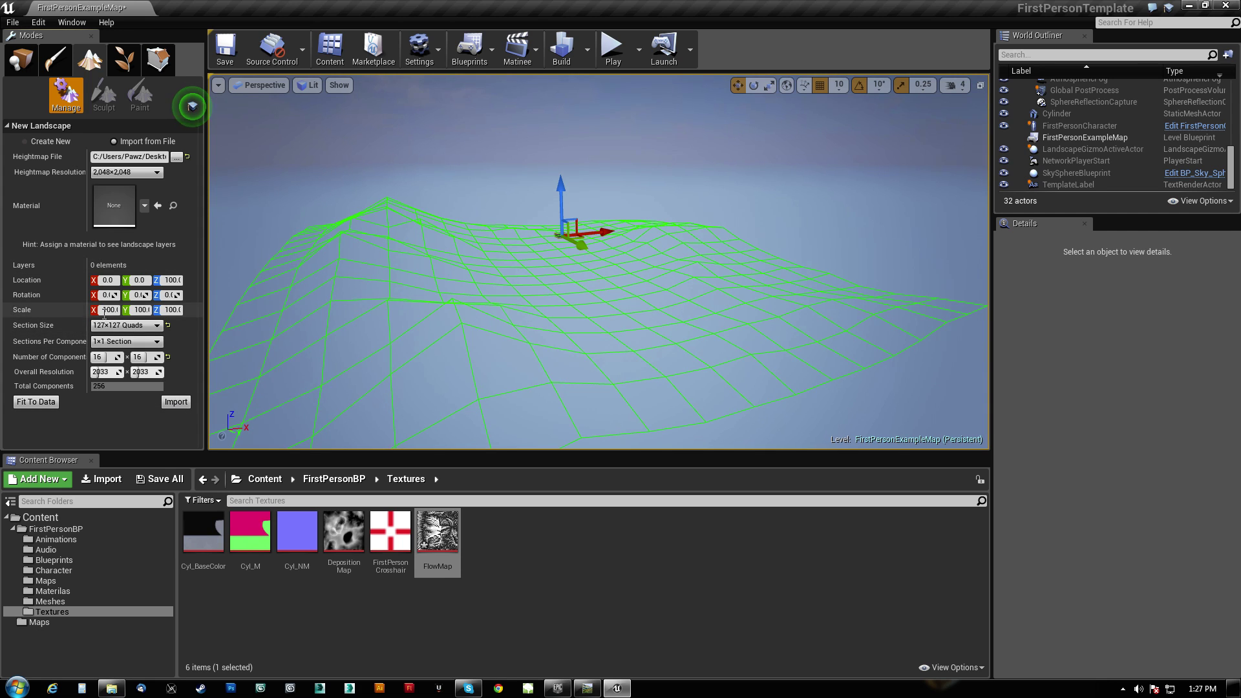
left_click(123, 141)
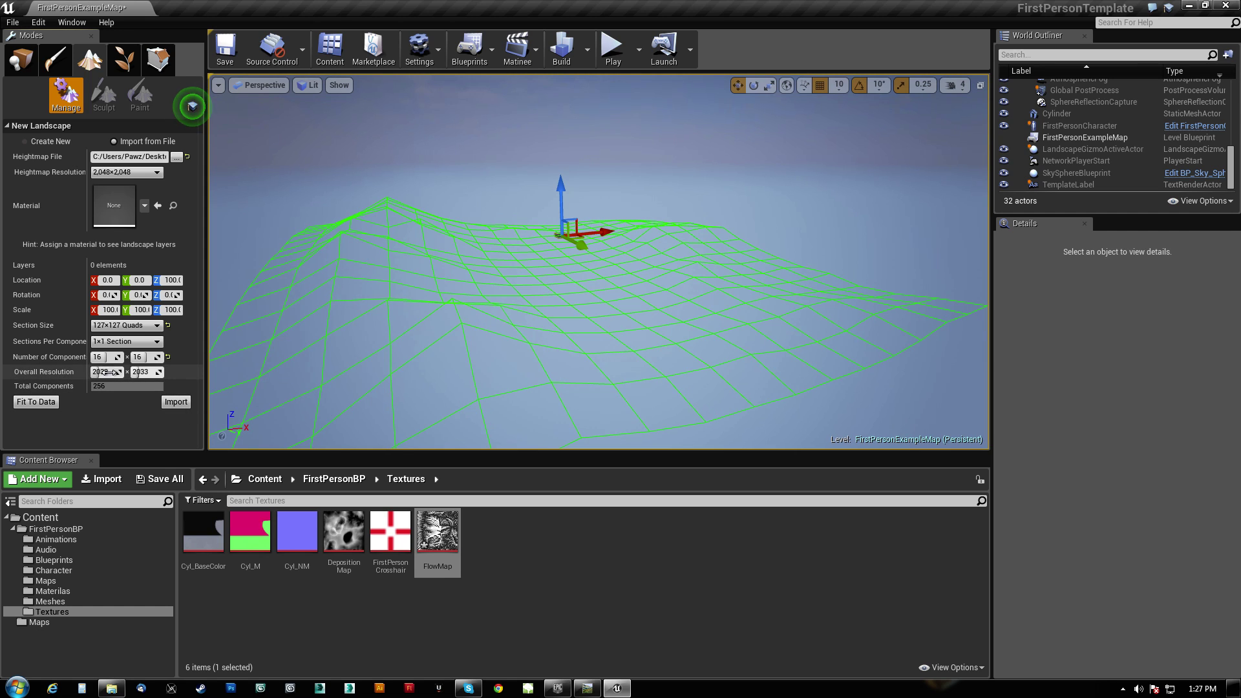
left_click(166, 402)
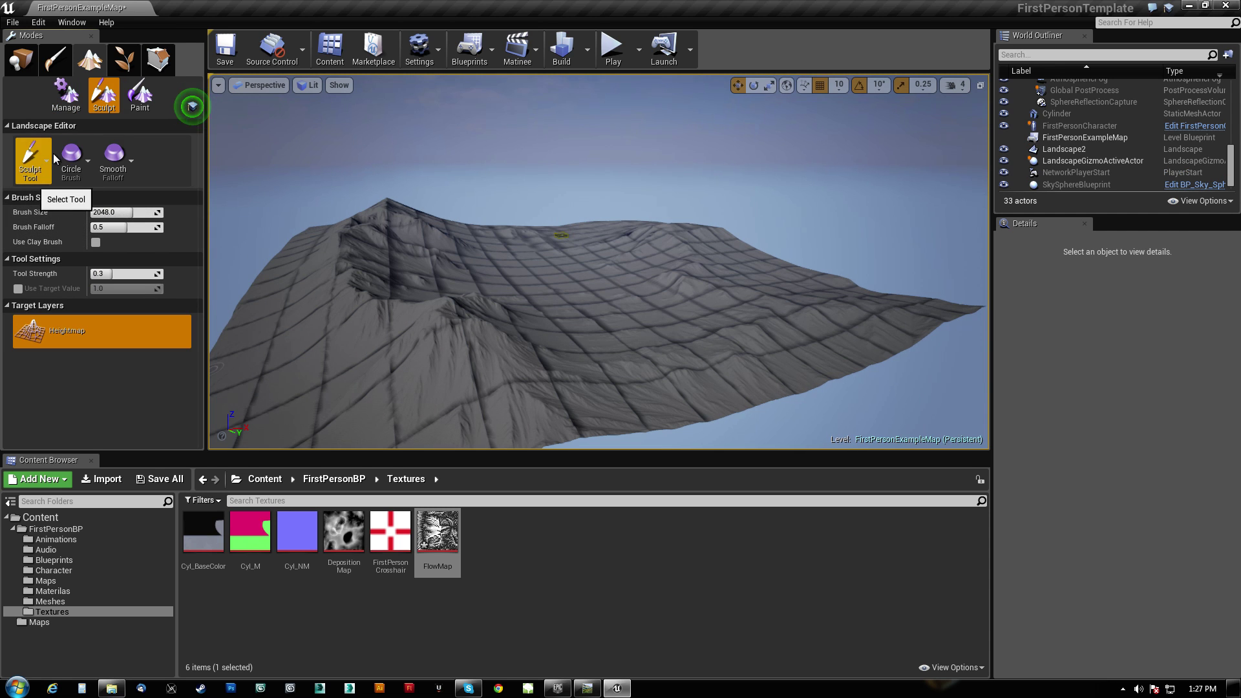
Look through the landscape's Manage, Paint and Sculpt modes and inspect the imported terrain from close up.
left_click(66, 94)
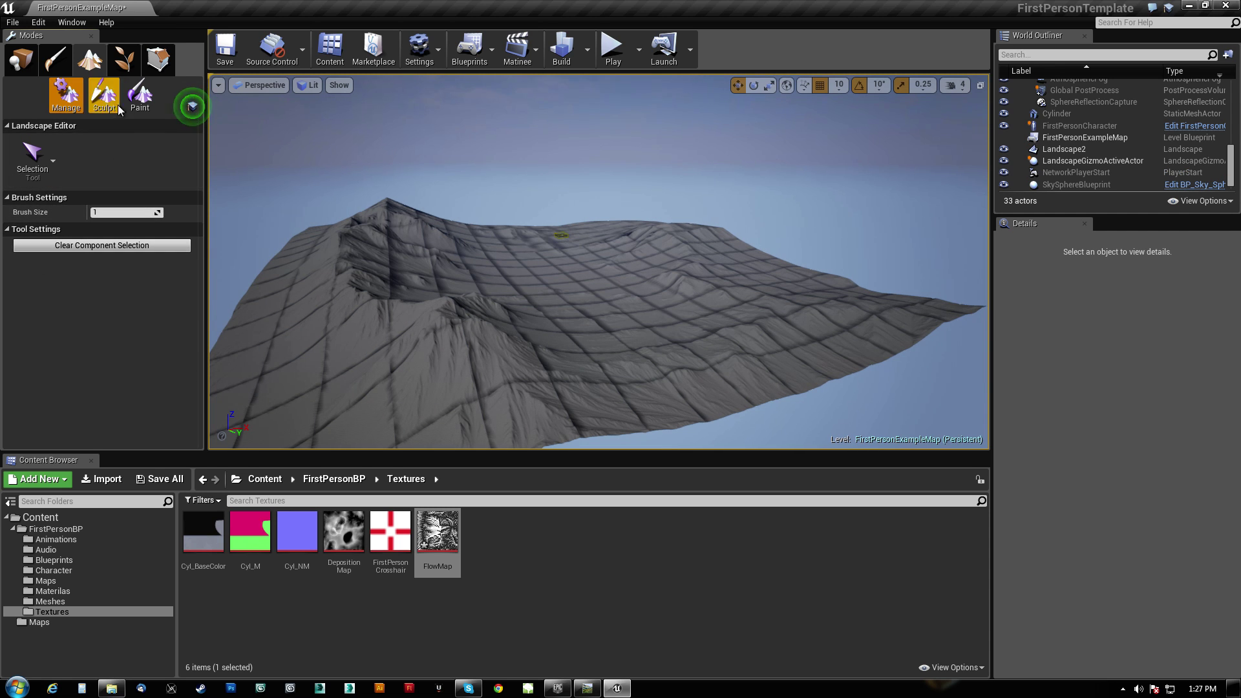
left_click(140, 95)
left_click(104, 95)
left_click(65, 95)
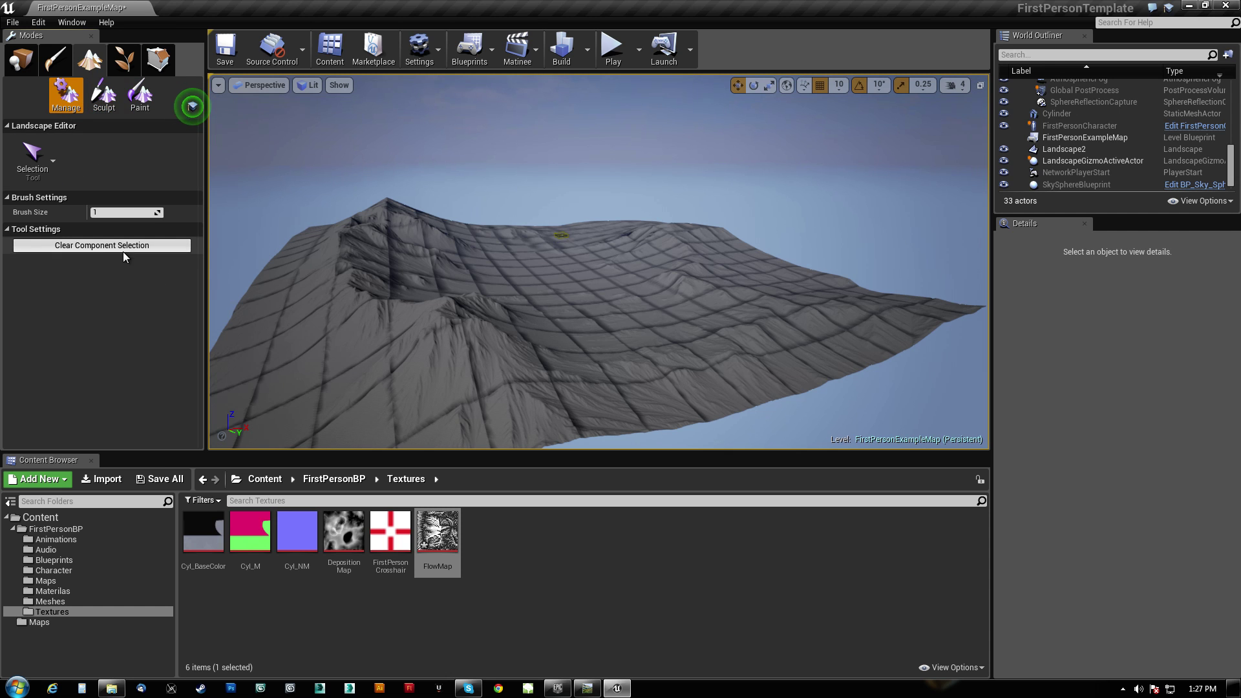
right_click_drag(390, 283, 381, 336)
right_click_drag(439, 246, 284, 274)
right_click_drag(452, 278, 462, 265)
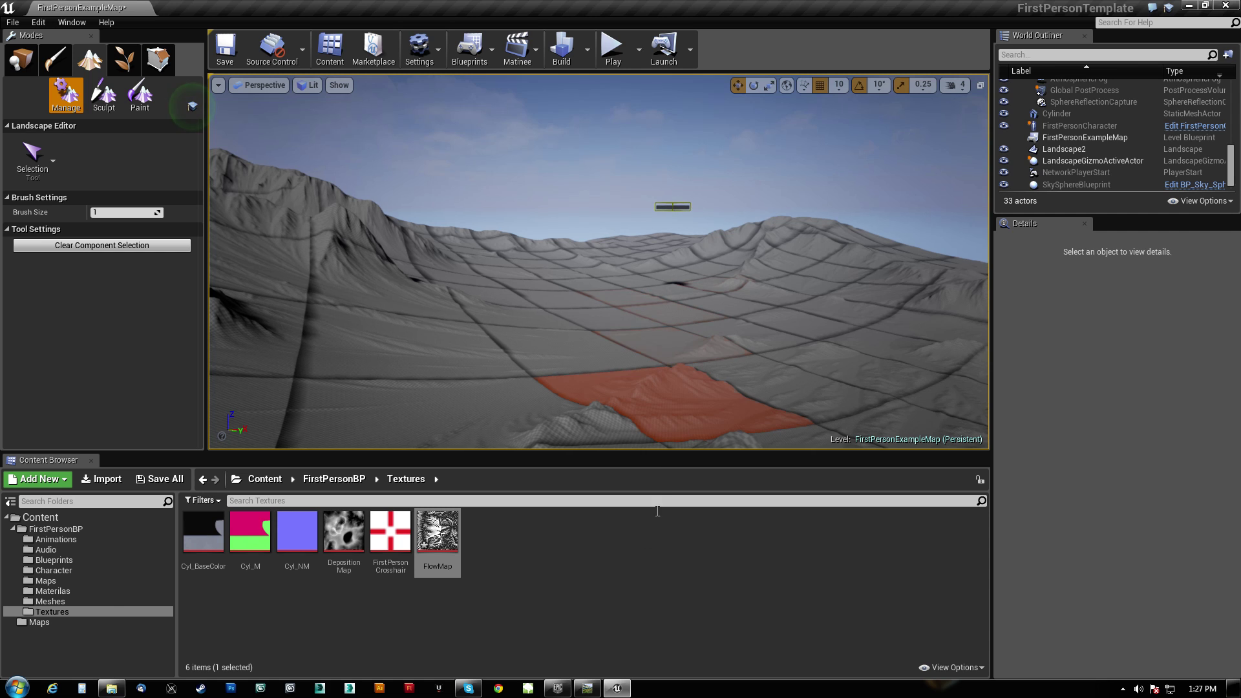
Create a material named Test in the Textures folder and assign it as the landscape's material.
right_click(483, 527)
left_click(530, 355)
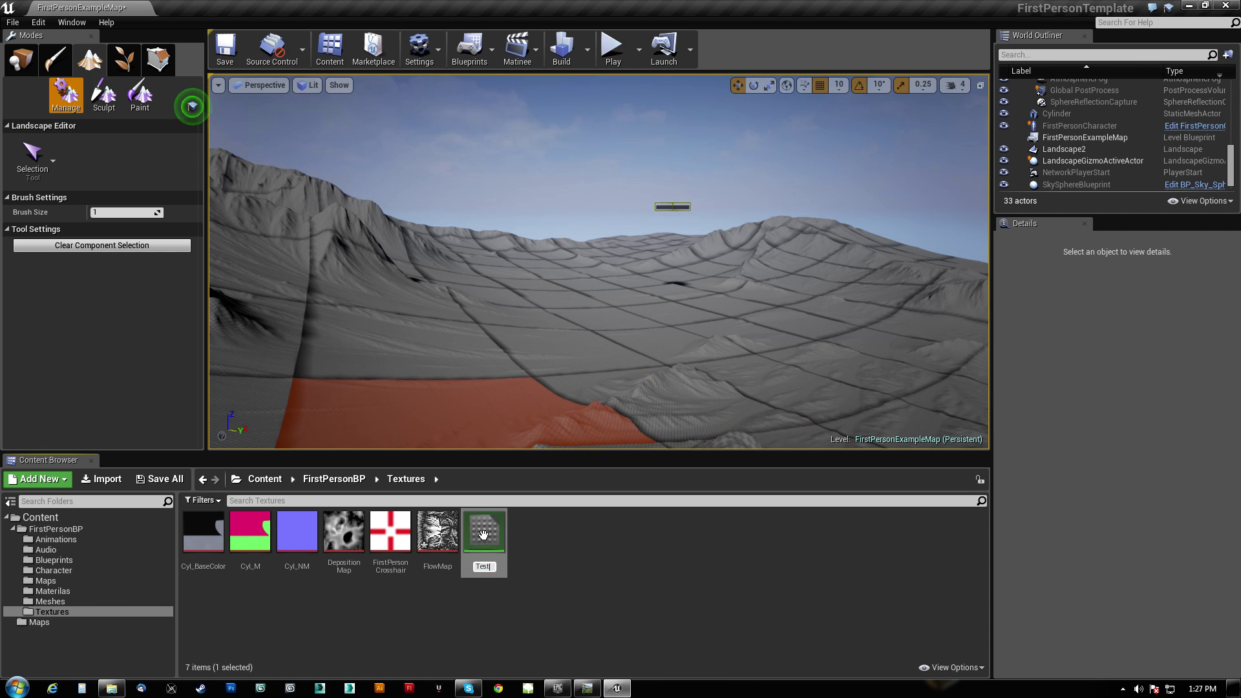
key("Return")
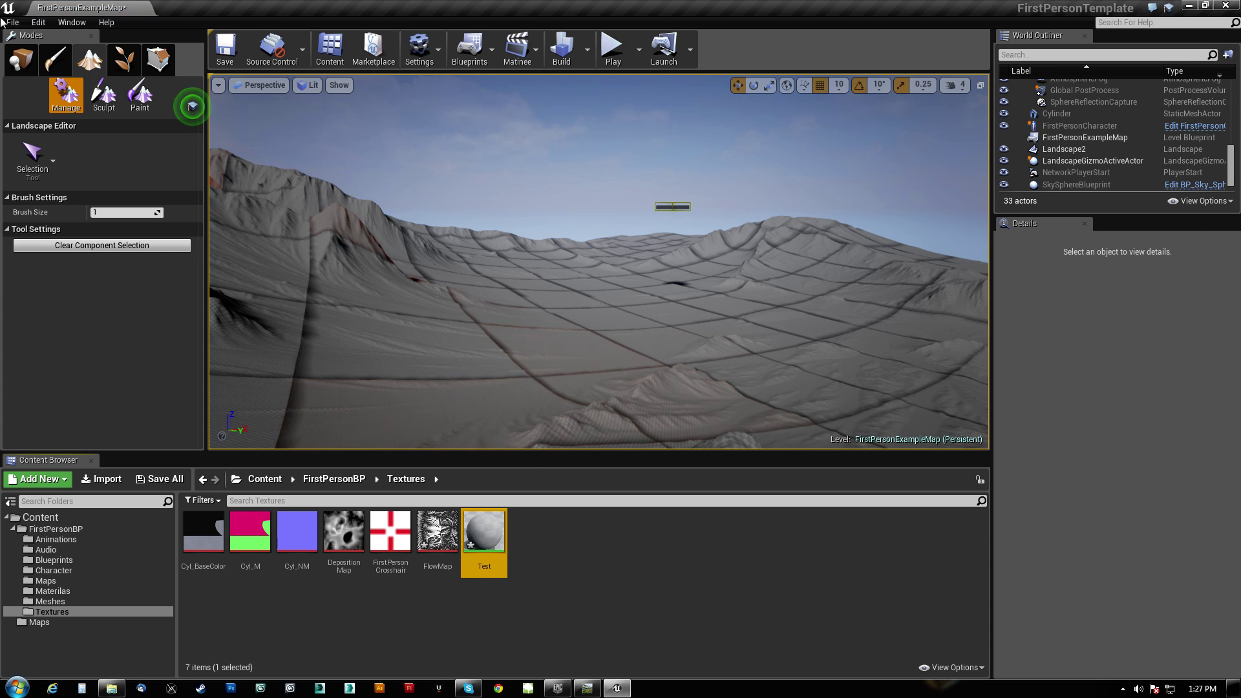
left_click(21, 59)
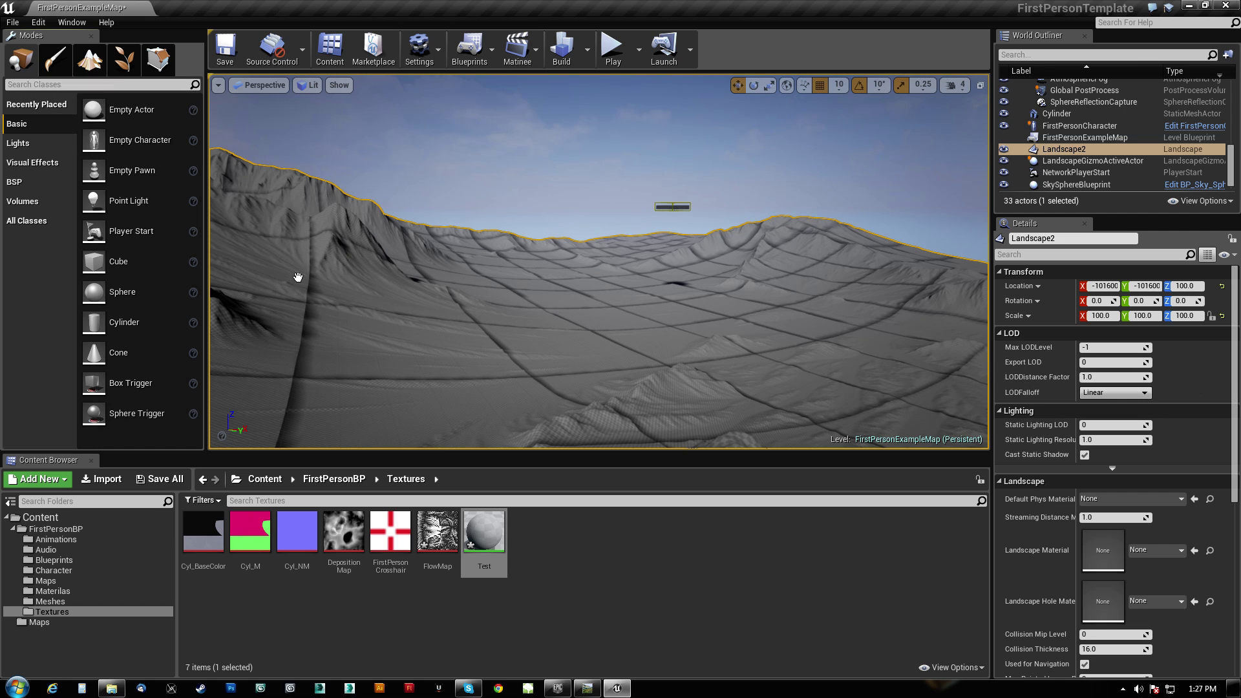
left_click_drag(484, 537, 1091, 544)
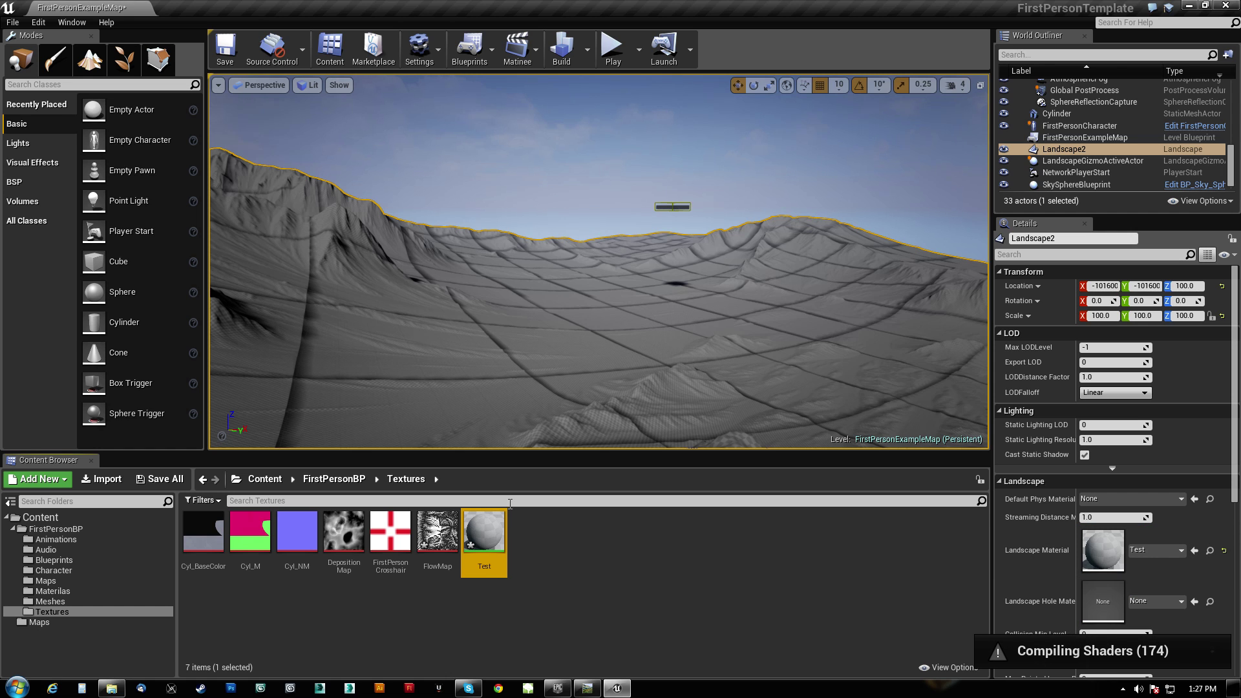
Add the FlowMap texture to the Test material as a texture sample and connect its red channel to Base Color.
double_click(473, 533)
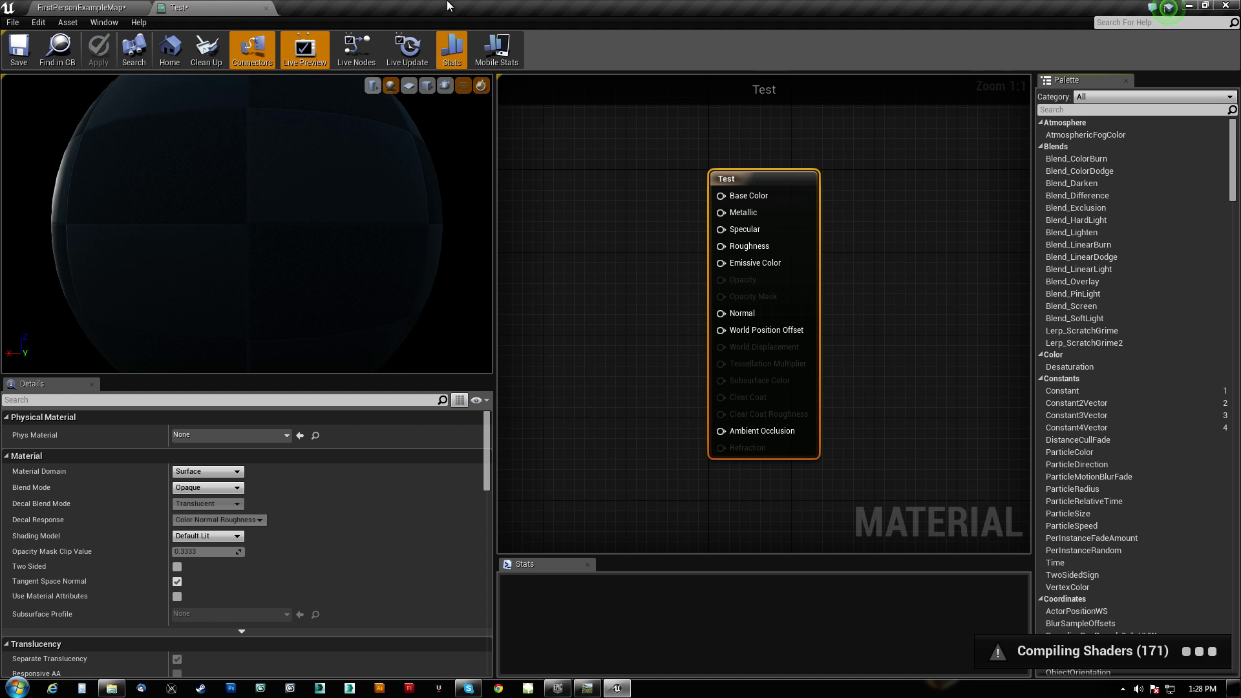
left_click(61, 7)
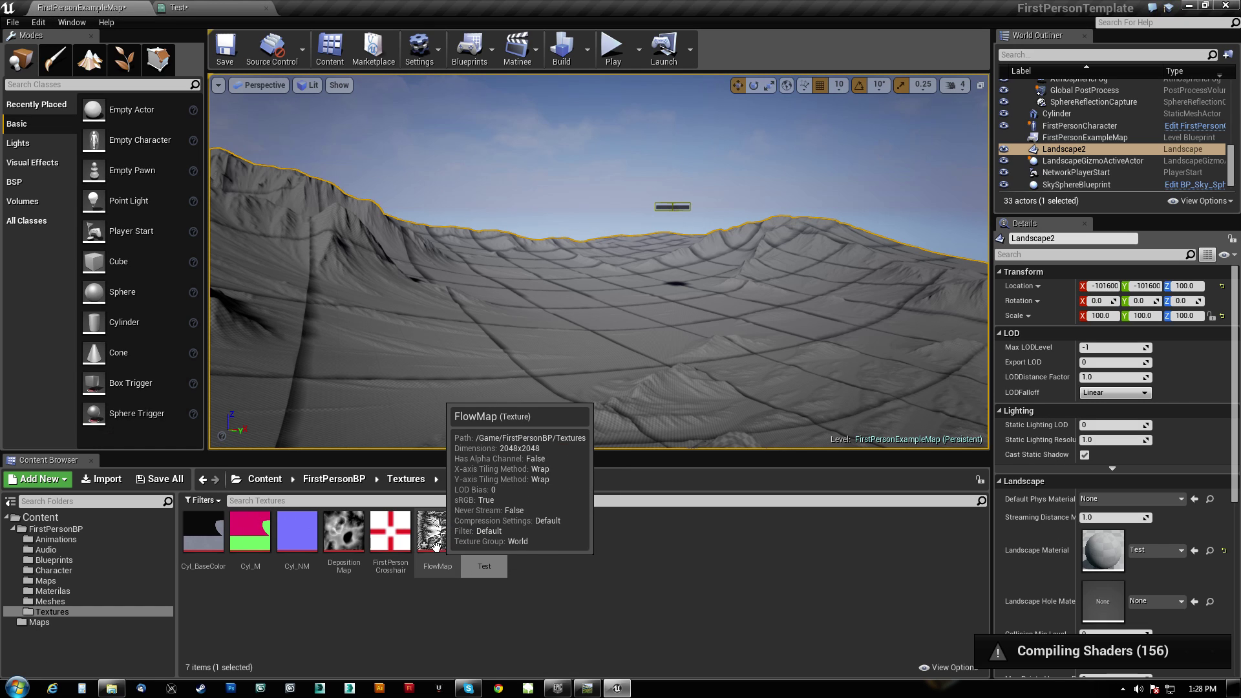
left_click_drag(436, 544, 575, 228)
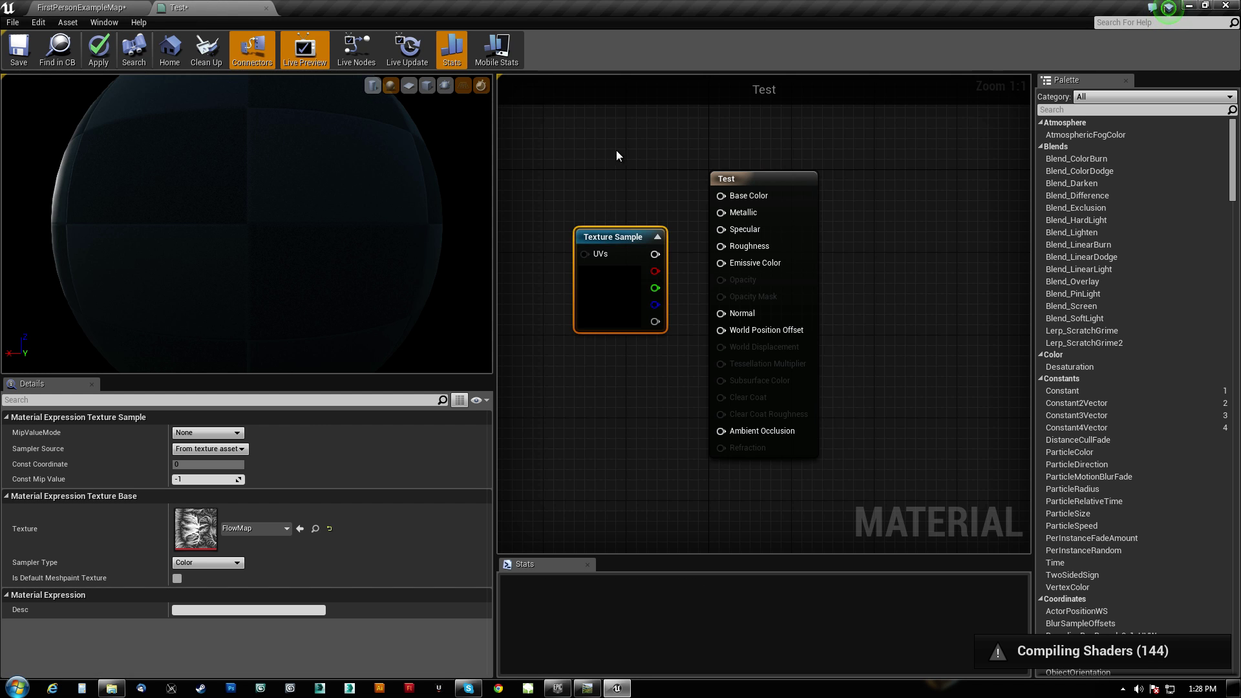
right_click_drag(566, 189, 597, 188)
left_click_drag(644, 236, 749, 197)
right_click_drag(573, 139, 736, 177)
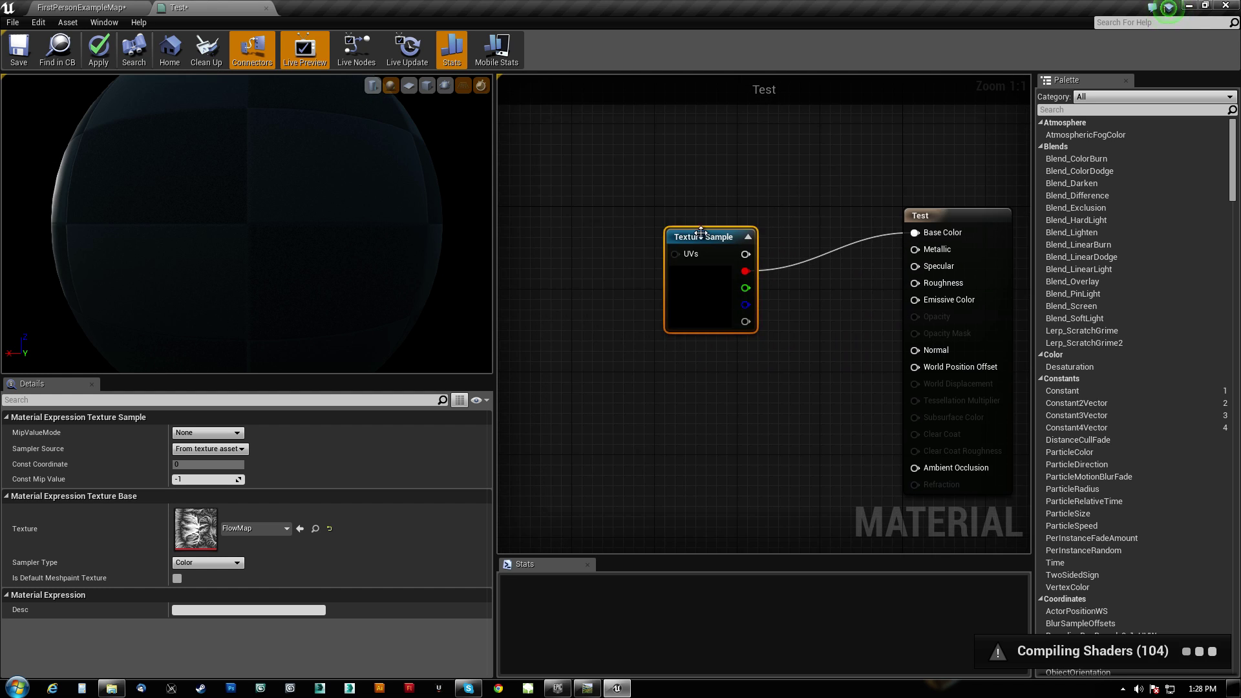
left_click_drag(703, 232, 789, 207)
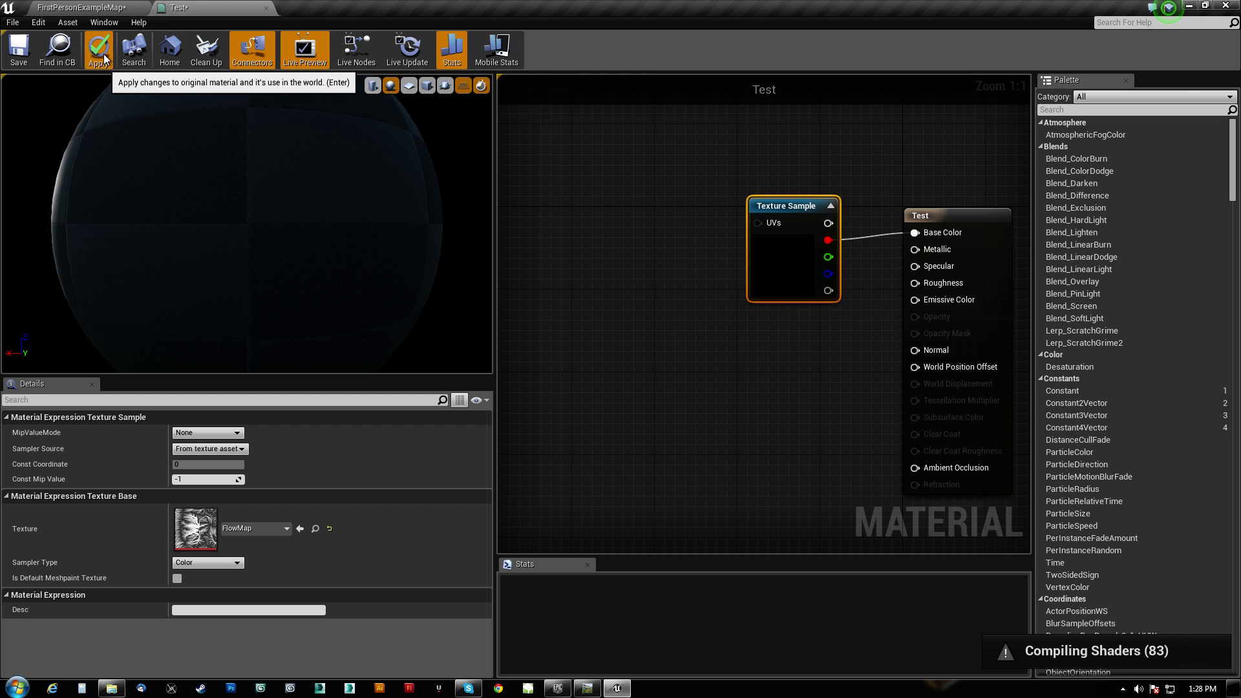
Return to the level, select the stationary directional light and set its mobility to Movable.
left_click(103, 8)
right_click_drag(599, 261, 678, 214)
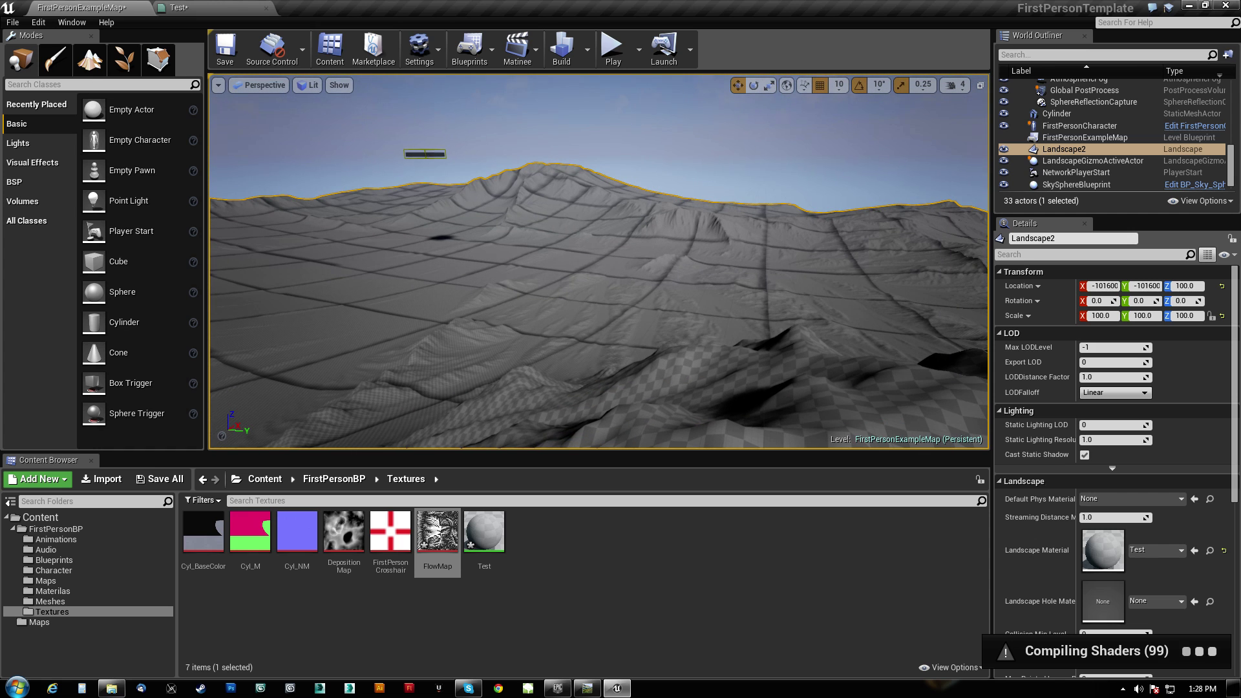
right_click_drag(599, 255, 575, 265)
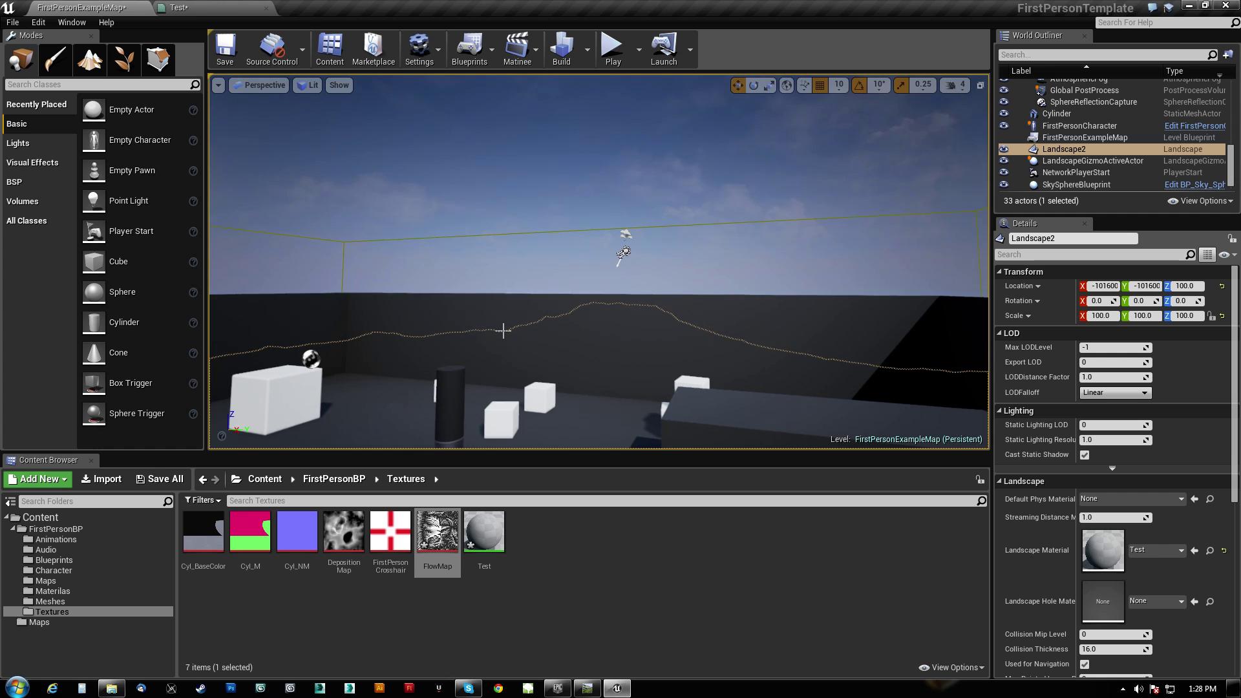
left_click(624, 252)
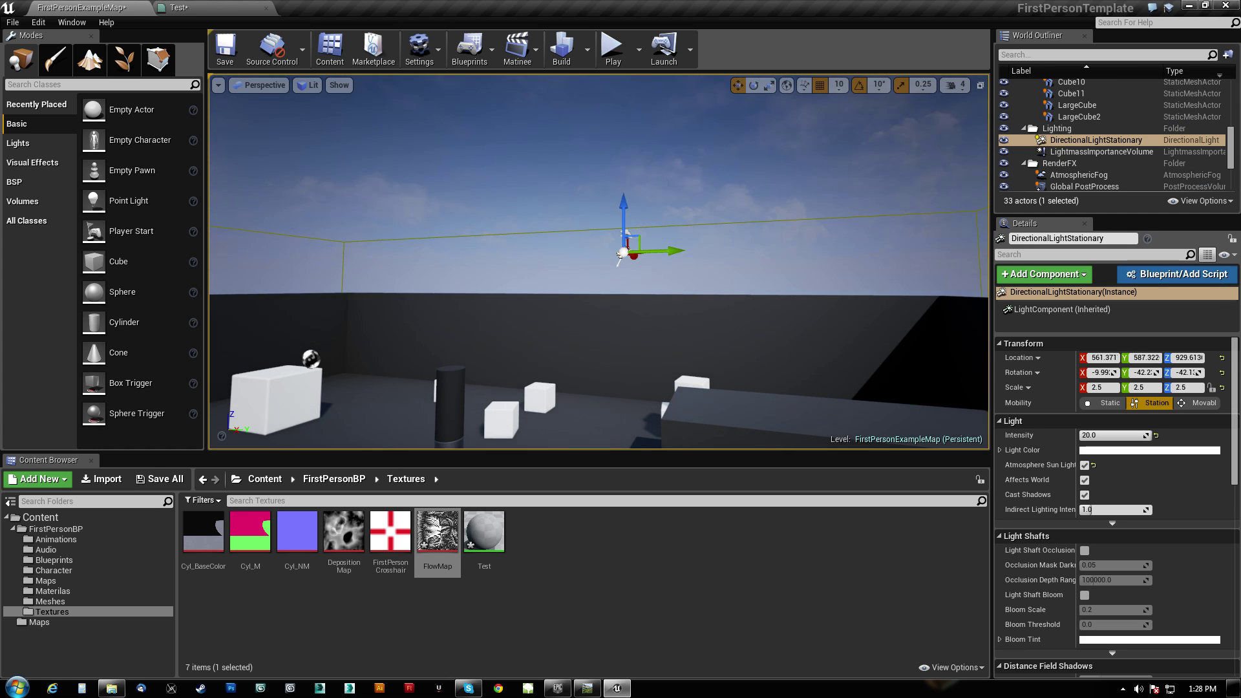
key("f")
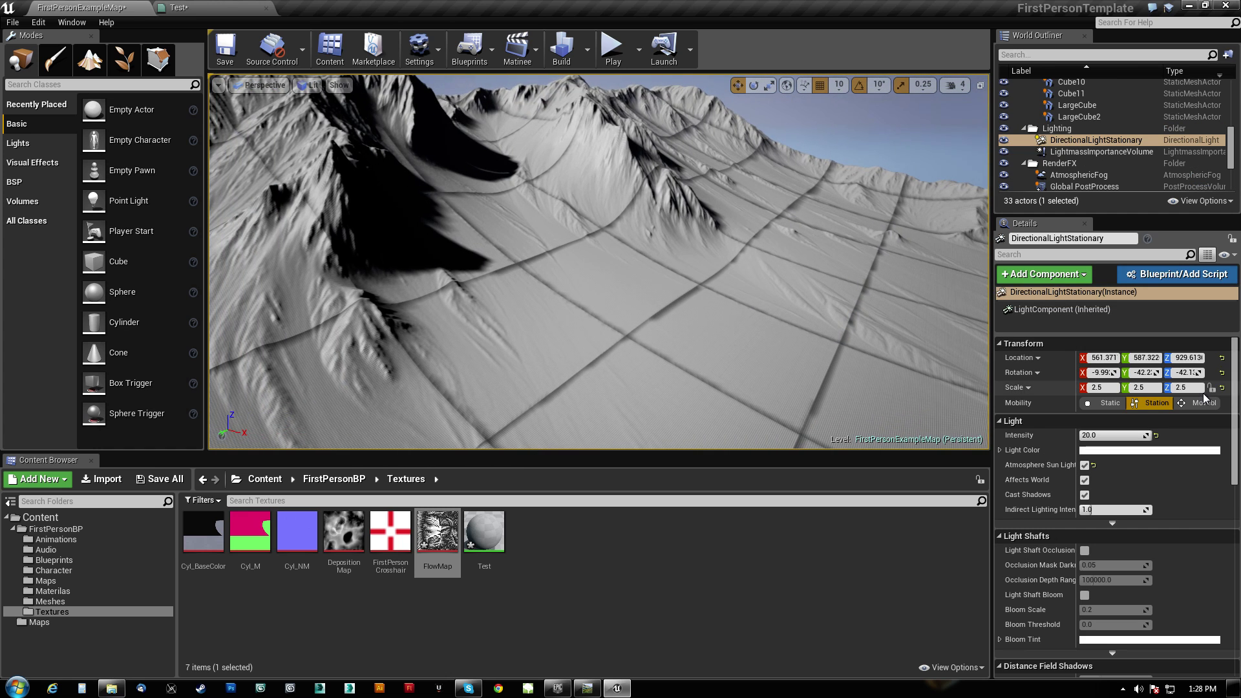
left_click(1202, 402)
right_click_drag(598, 262, 422, 152)
Add a LandscapeLayerCoords node to the Test material and connect it to the texture sample's UVs.
left_click(227, 13)
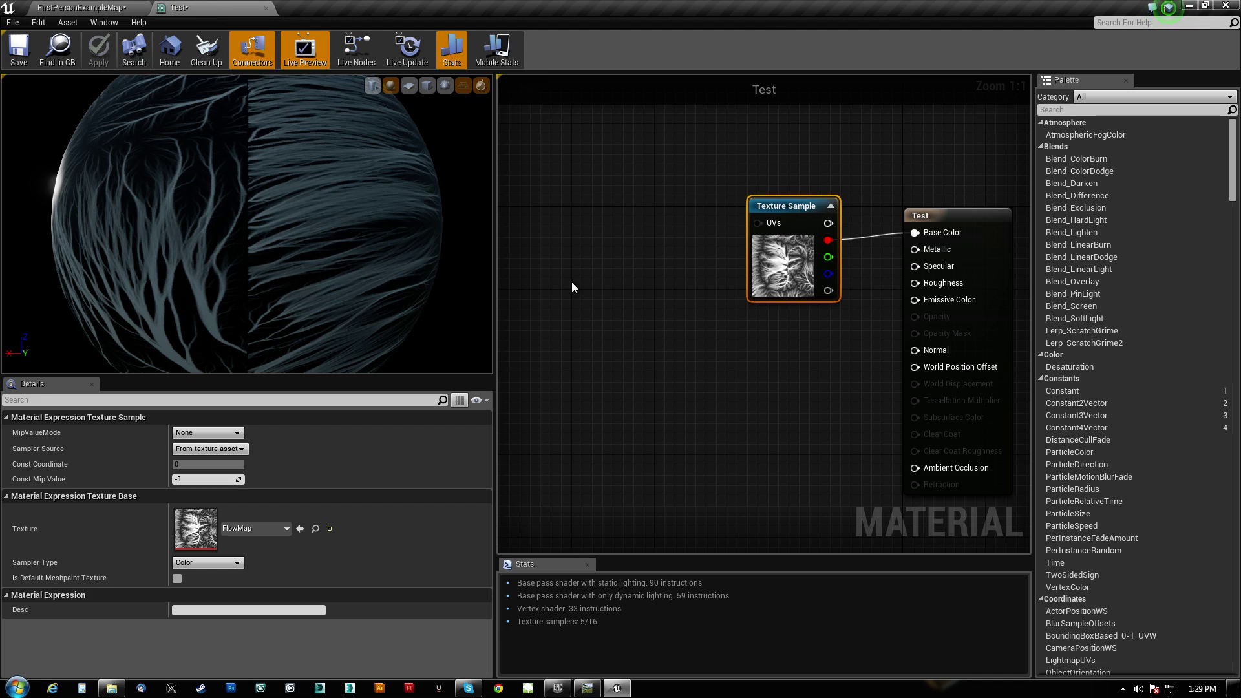
right_click(593, 211)
type("land")
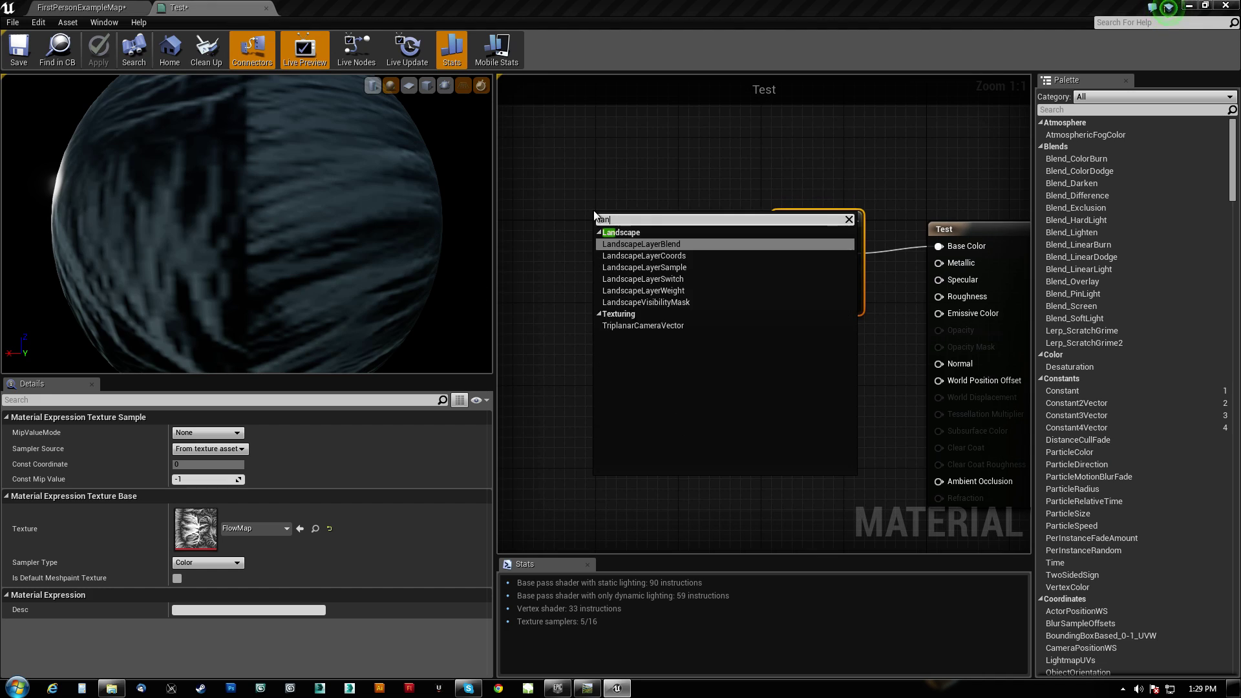
left_click(681, 256)
left_click_drag(677, 237, 782, 237)
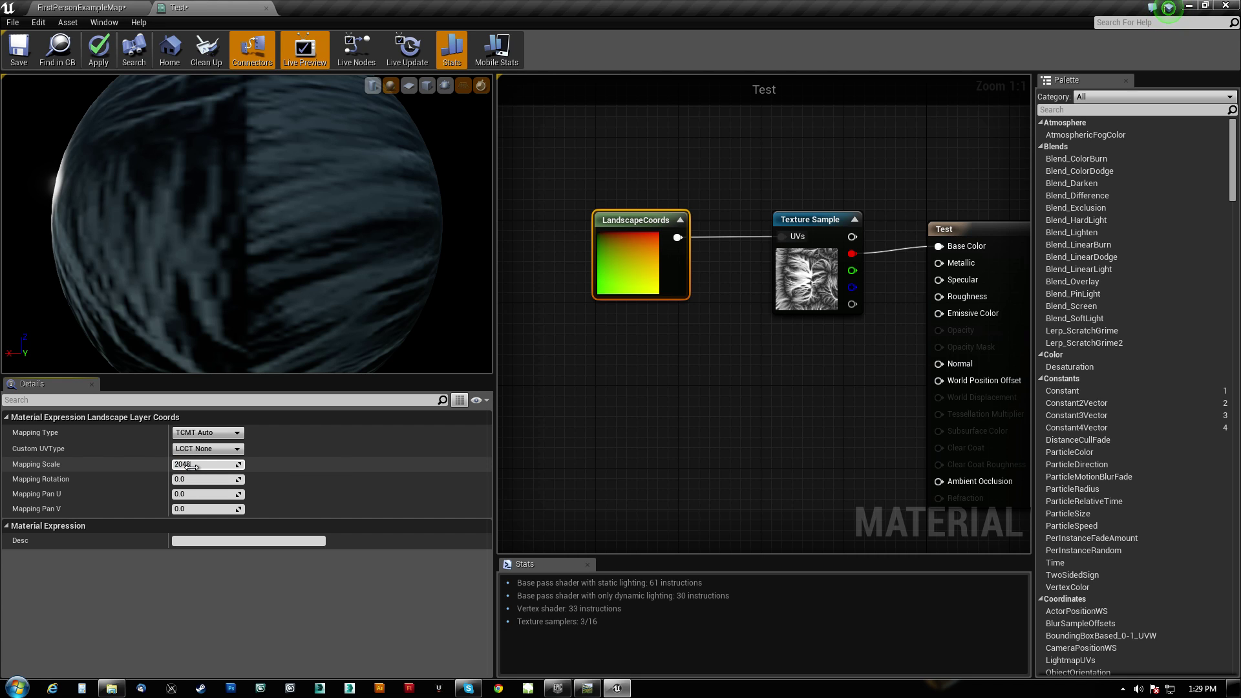
Try a mapping scale of 2048 on the landscape coordinates node, apply the material and check the flow map on the terrain.
left_click(192, 466)
type("2048")
key("Return")
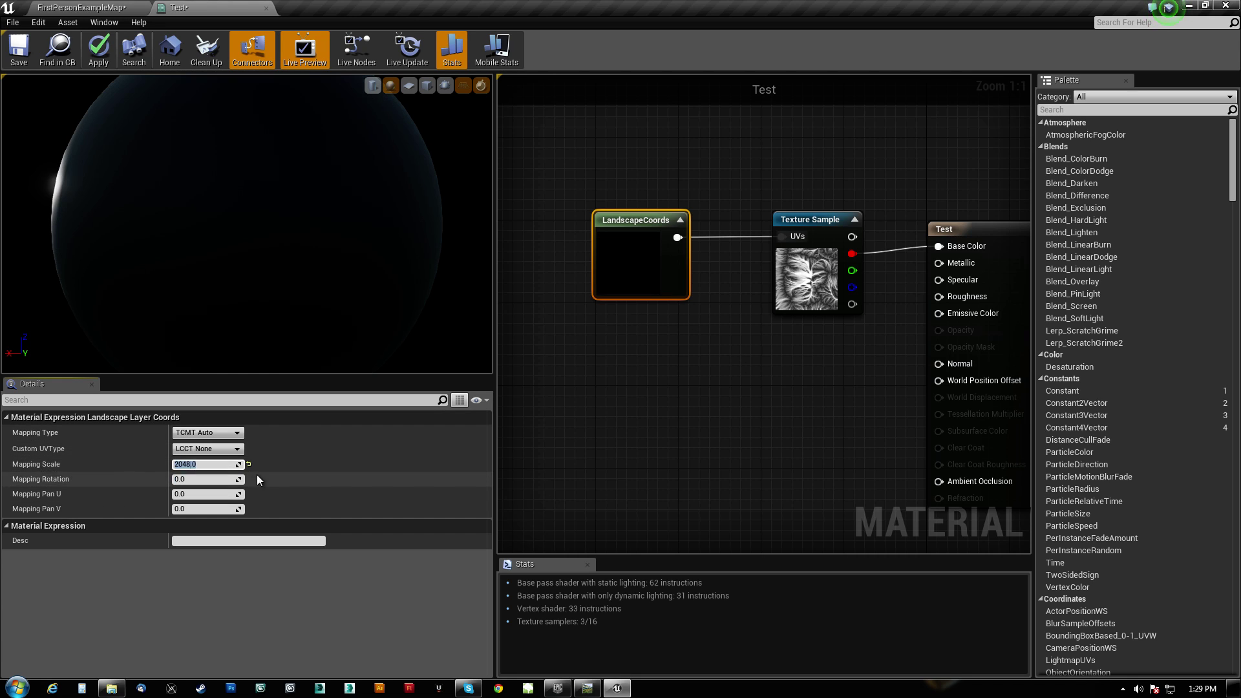
left_click(810, 220)
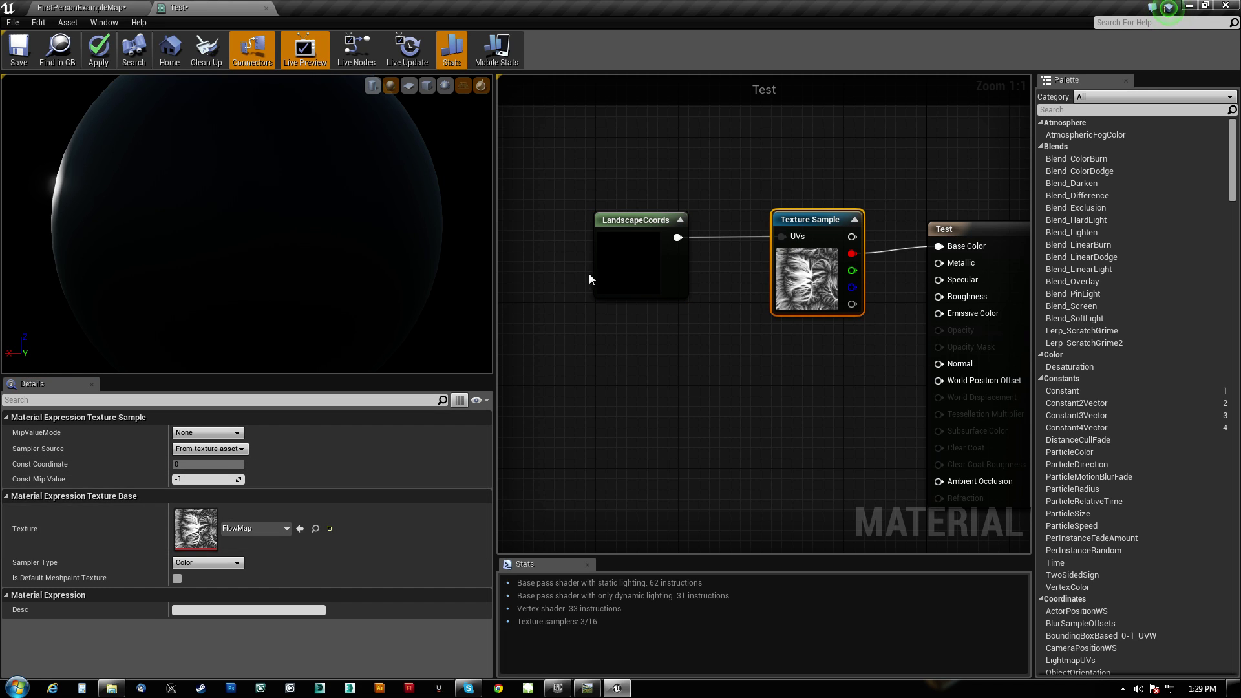
left_click(620, 271)
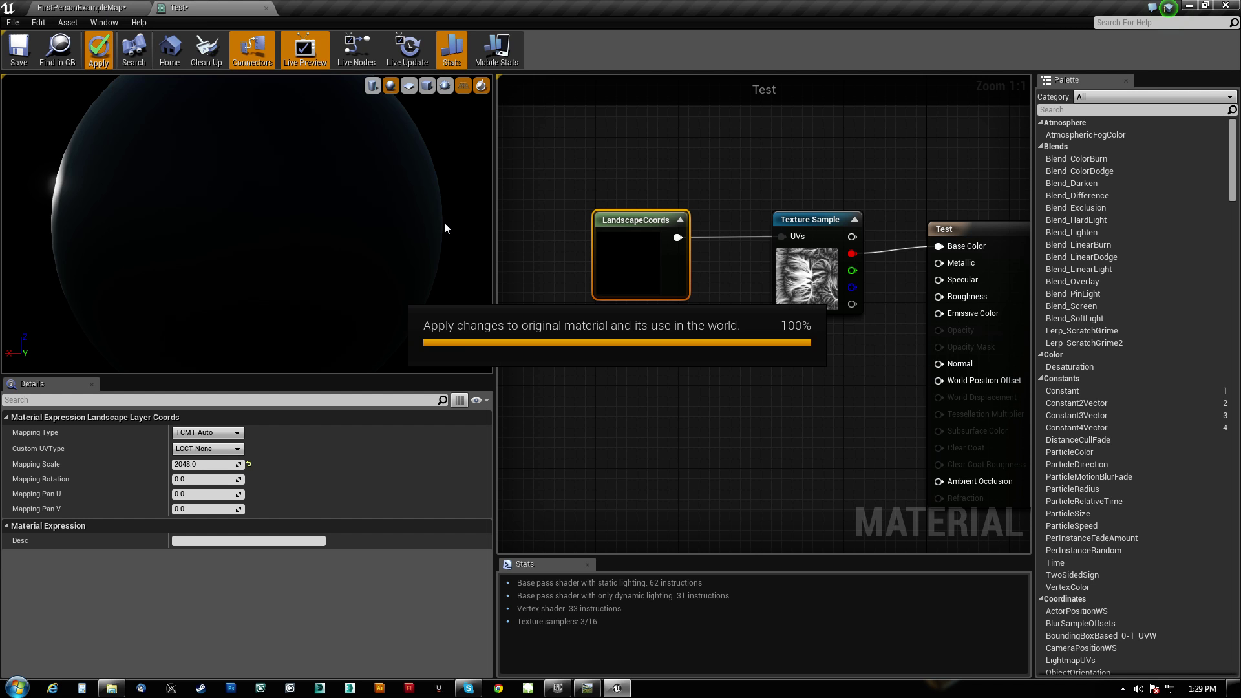
left_click(114, 5)
right_click_drag(623, 337, 649, 265)
mouse_move(622, 313)
right_mouse_down()
mouse_move(640, 303)
mouse_move(621, 316)
mouse_move(646, 323)
right_mouse_up()
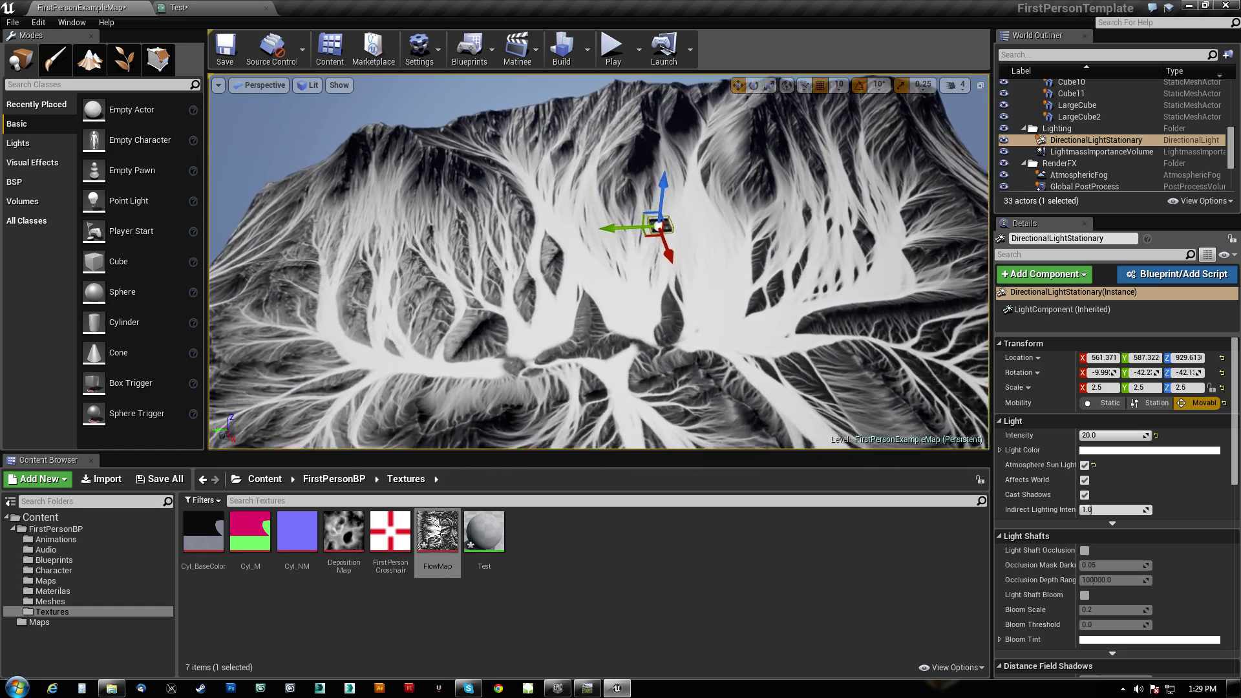
right_click_drag(599, 261, 640, 165)
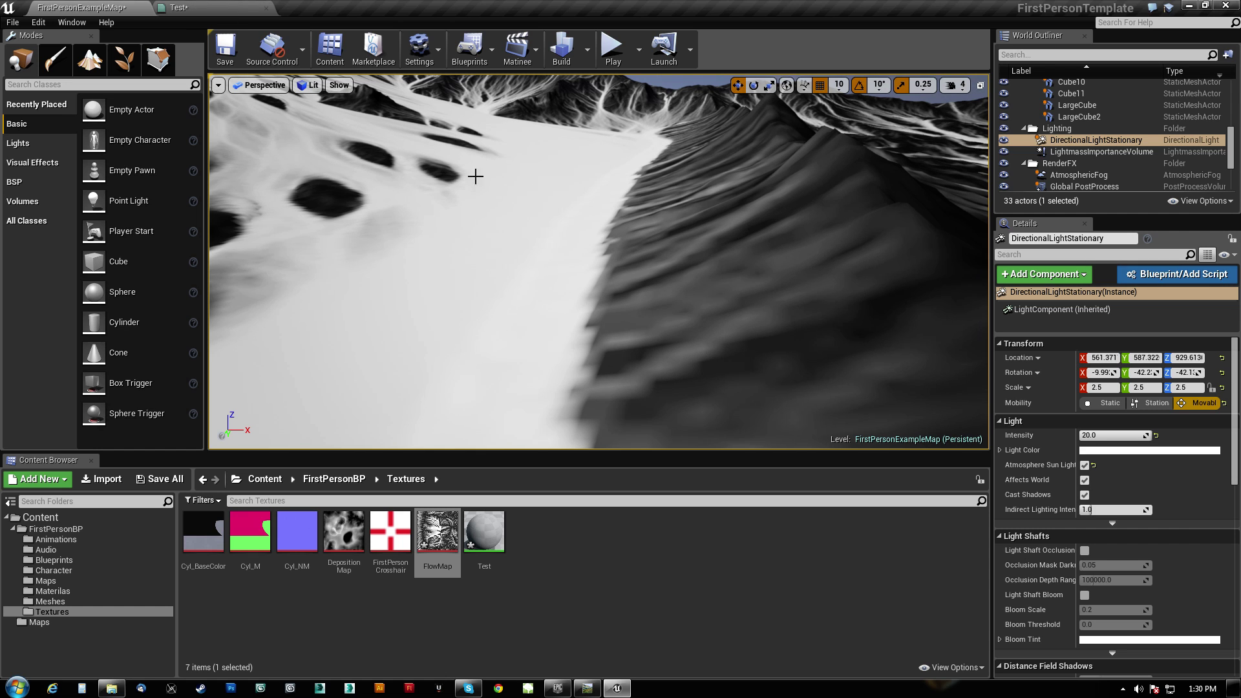
Set the landscape coordinates' mapping scale to 2033, apply the material and check the flow map alignment in the level.
left_click(233, 9)
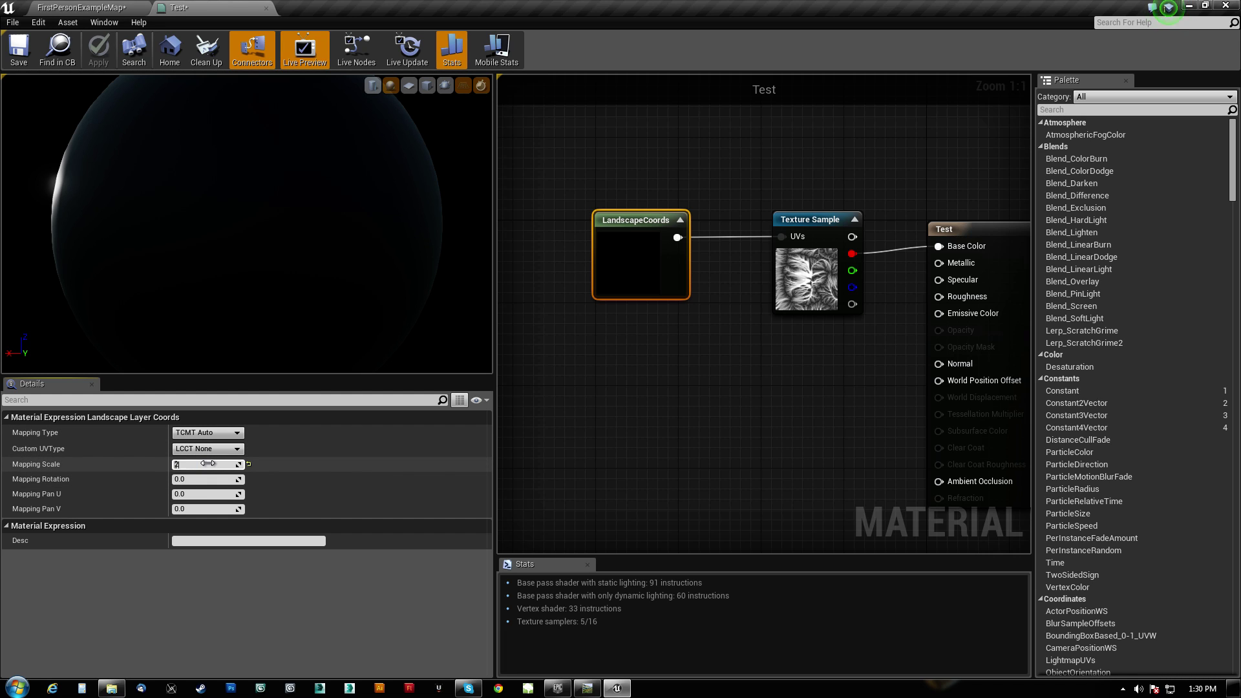
key("Return")
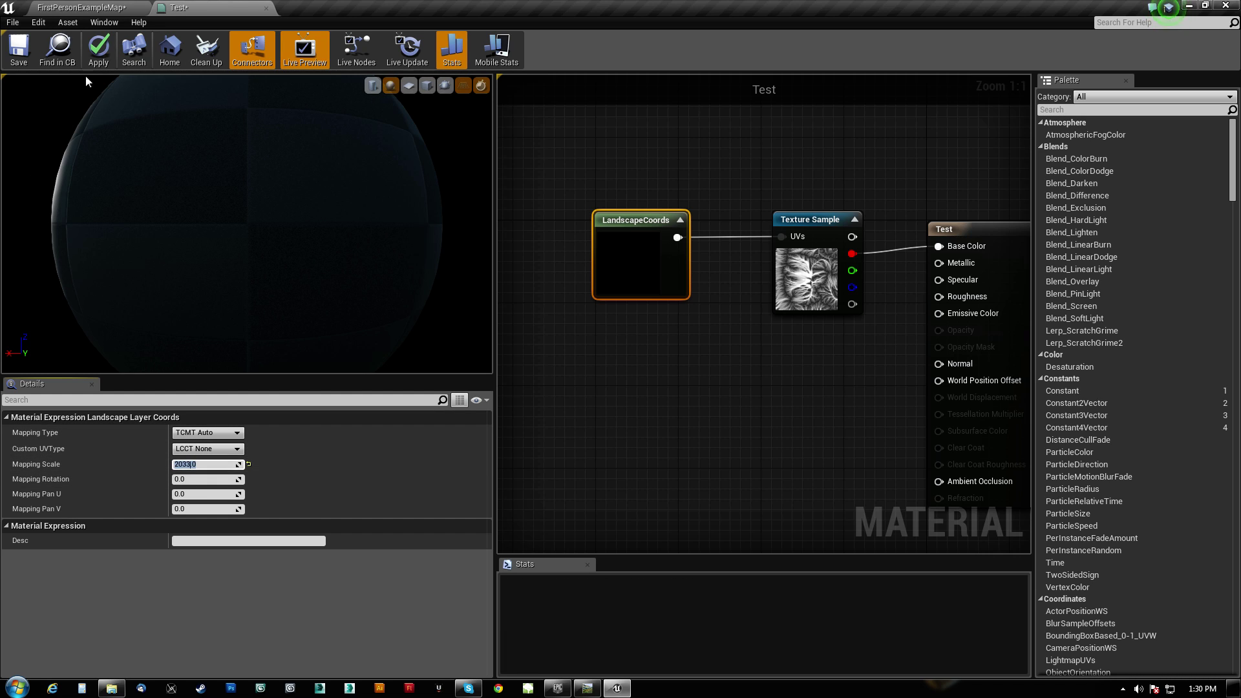
left_click(98, 60)
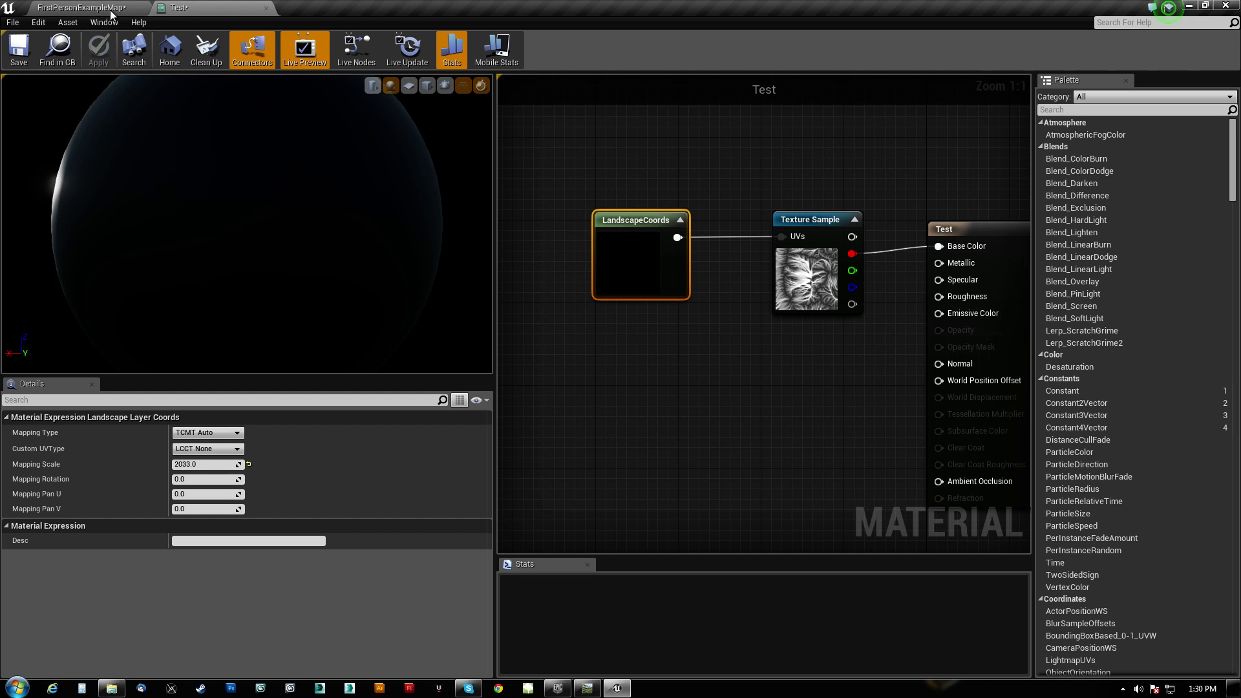
left_click(110, 9)
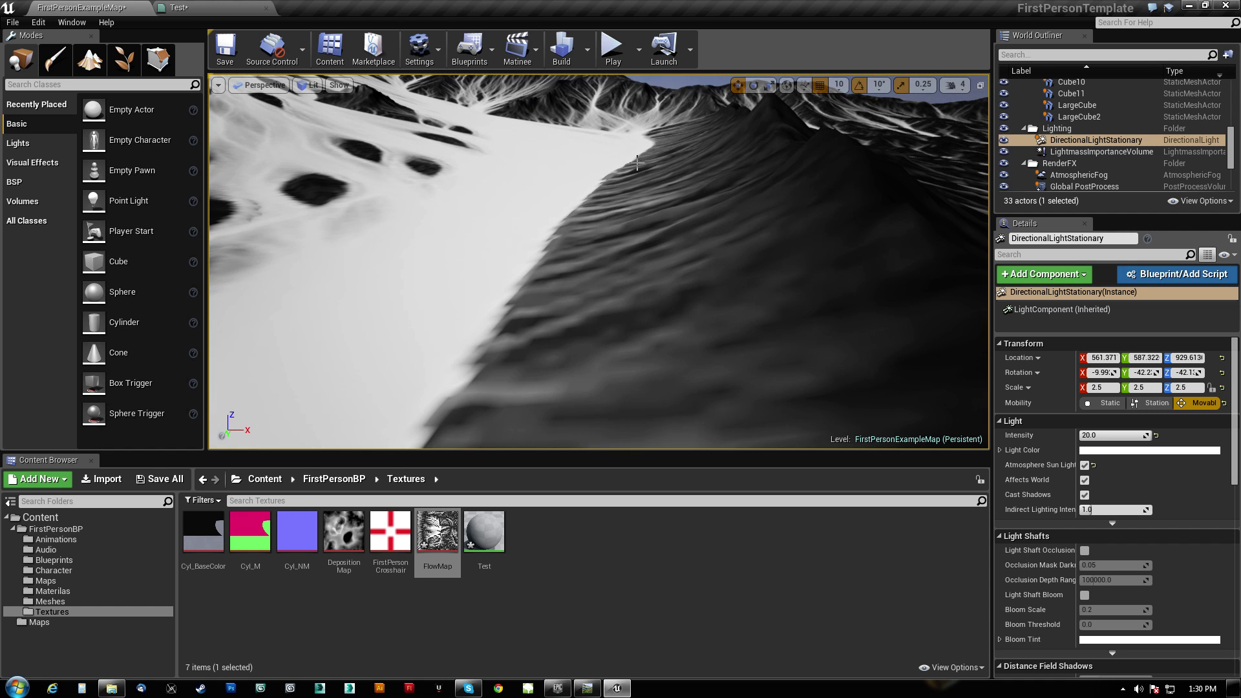
mouse_move(599, 262)
right_mouse_down()
mouse_move(543, 258)
mouse_move(453, 227)
mouse_move(362, 277)
mouse_move(355, 232)
mouse_move(491, 223)
mouse_move(368, 190)
mouse_move(599, 262)
right_mouse_up()
Switch to World Machine and check the project's build resolution and the erosion heightfield's file output settings.
left_click(592, 690)
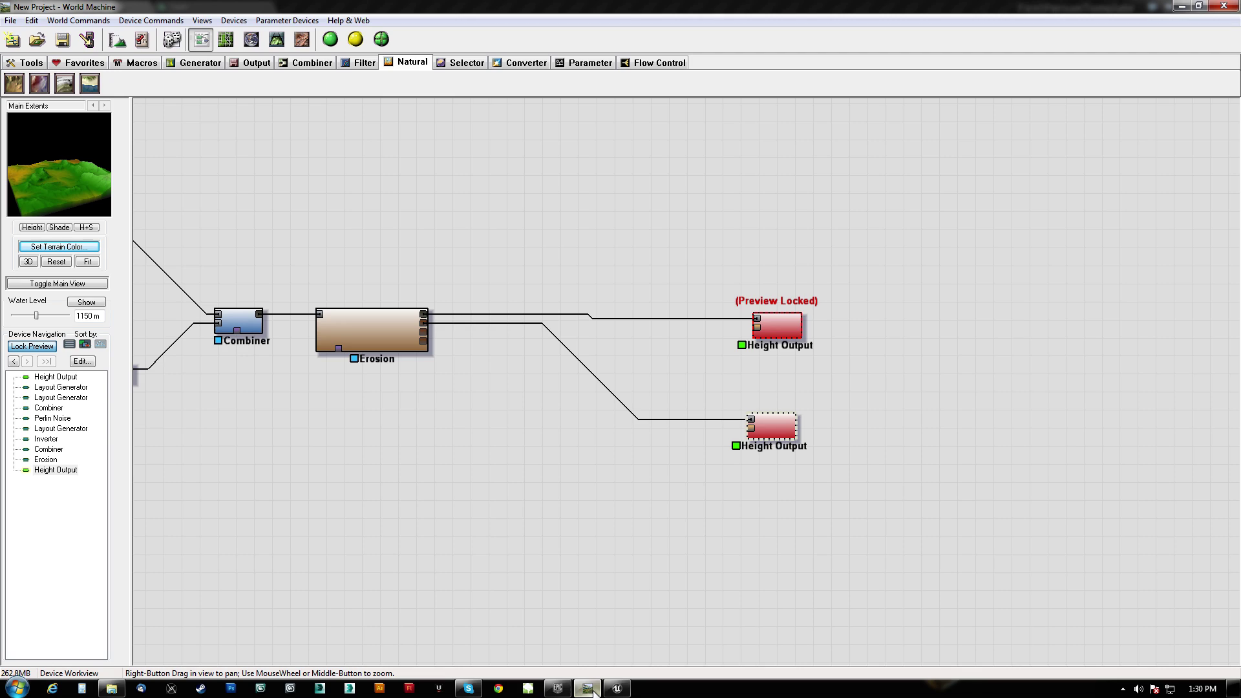
right_click_drag(450, 236, 690, 258)
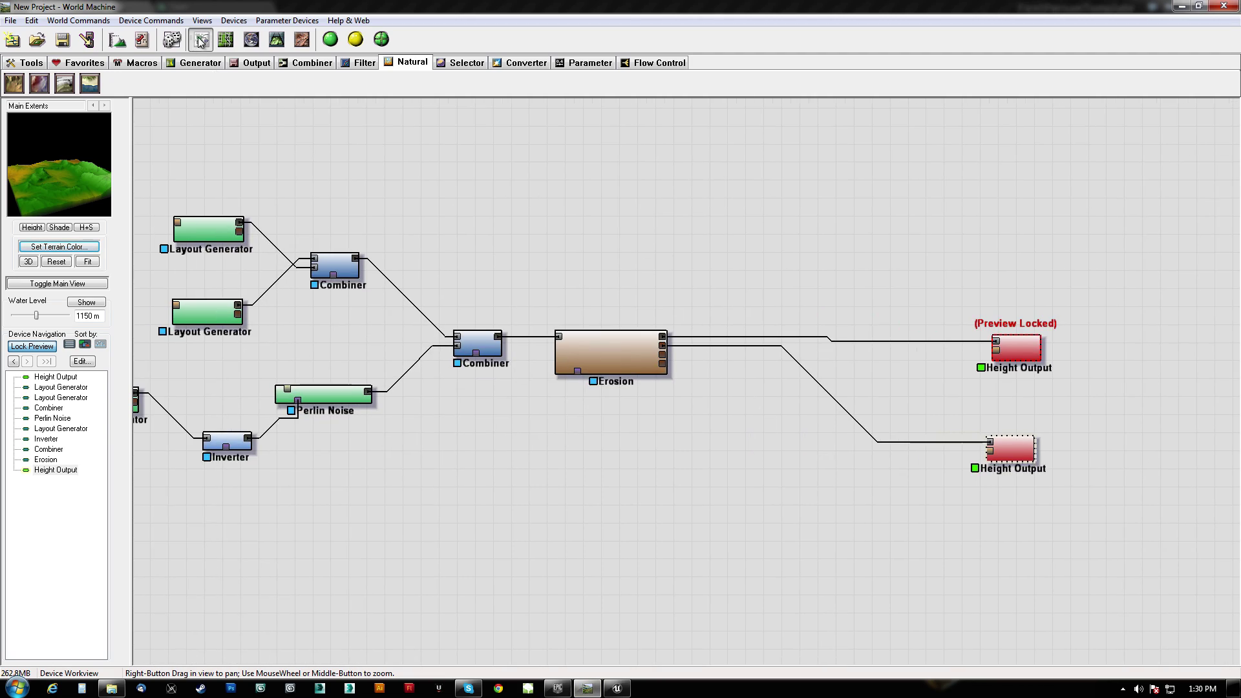
left_click(118, 40)
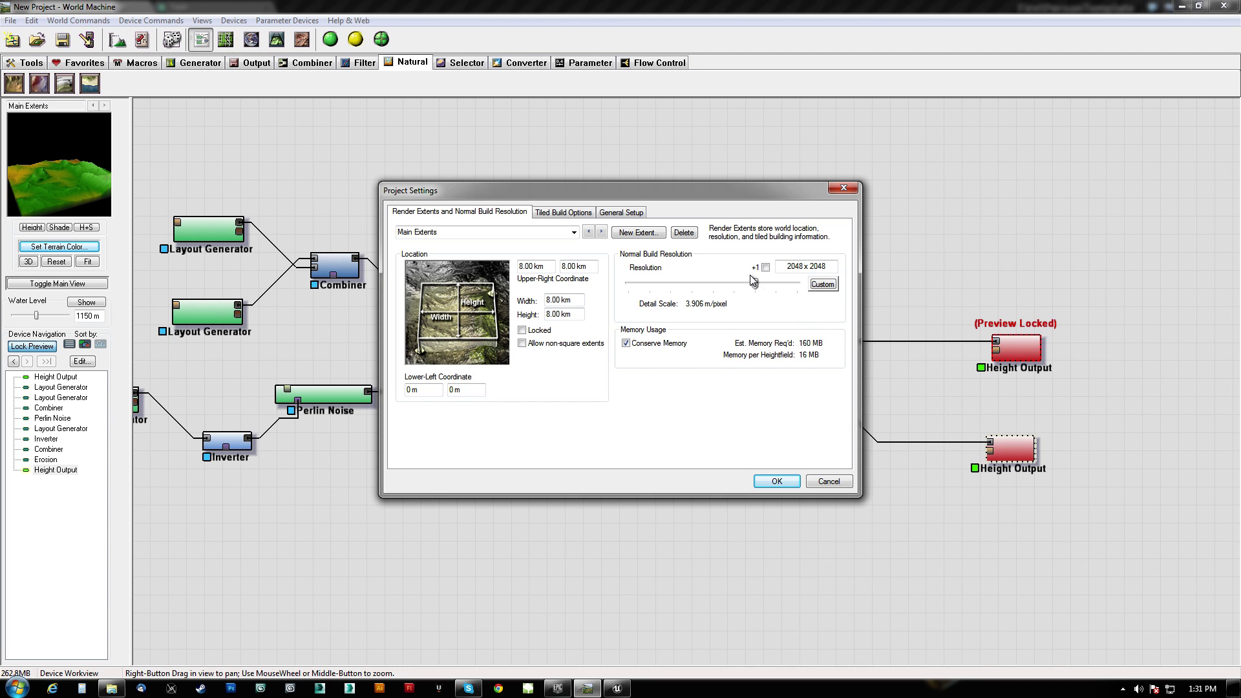
left_click(829, 482)
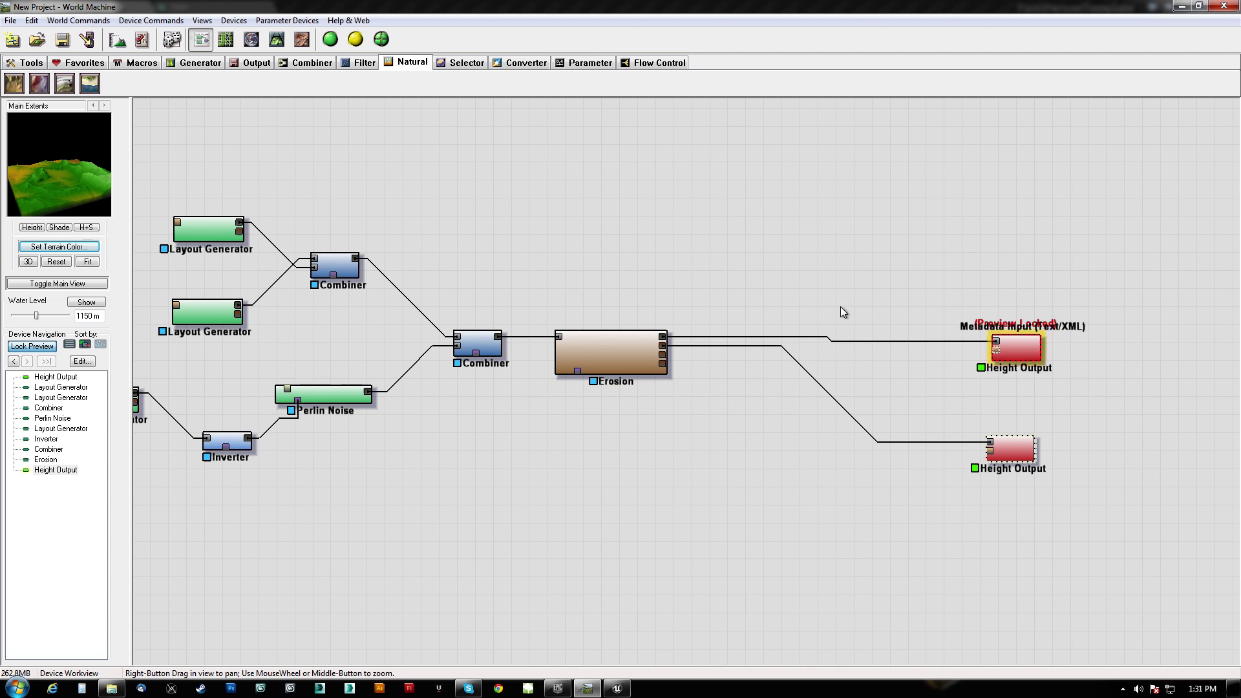
right_click_drag(497, 243, 490, 207)
right_click_drag(571, 256, 643, 254)
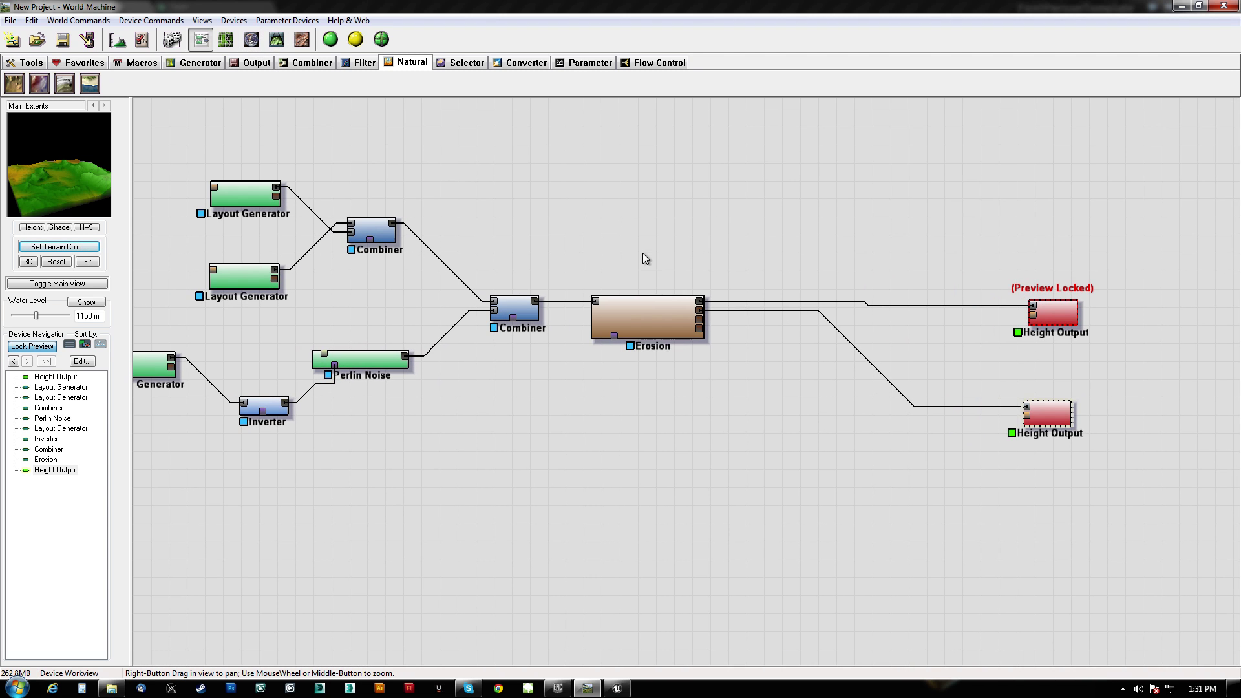
double_click(1048, 325)
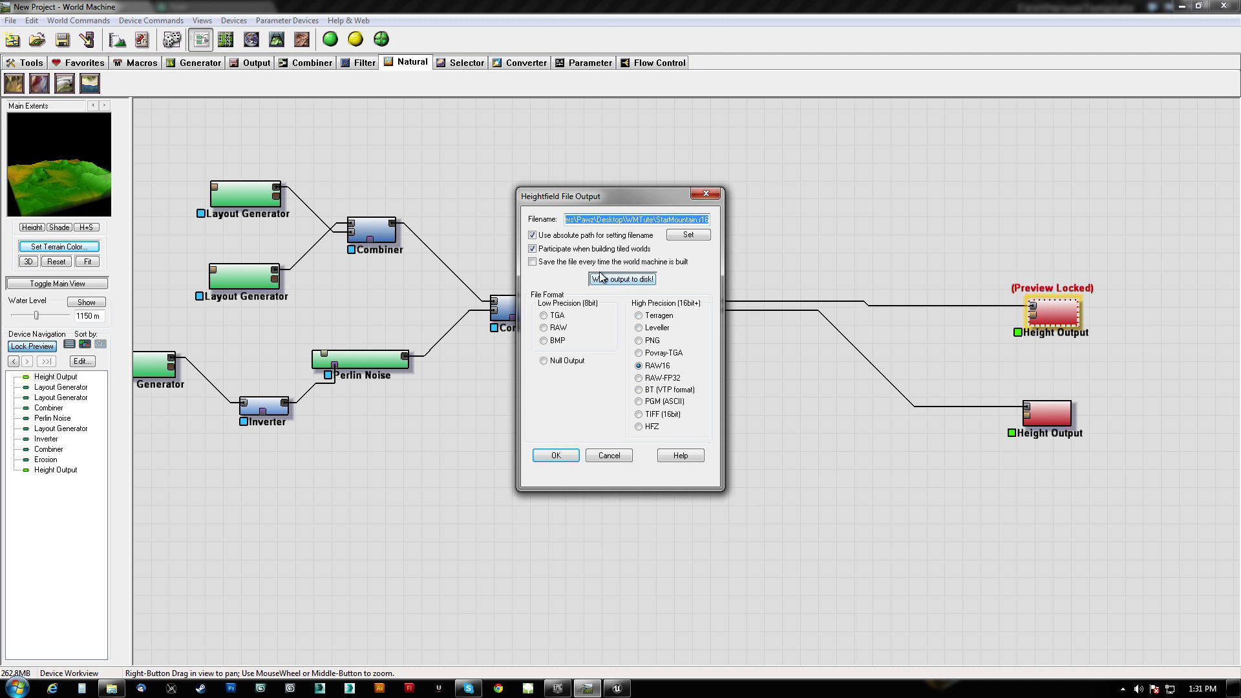
left_click(614, 456)
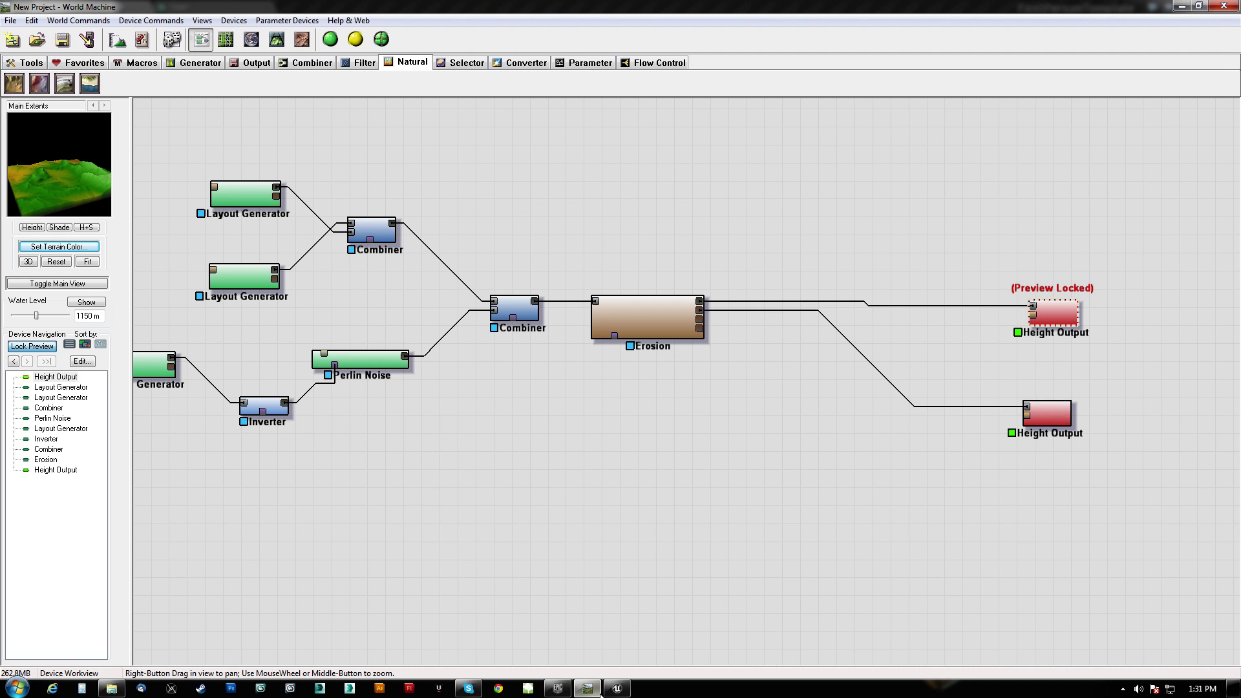
Switch back to Unreal Engine and examine the flow-mapped landscape in Unlit view mode.
left_click(617, 689)
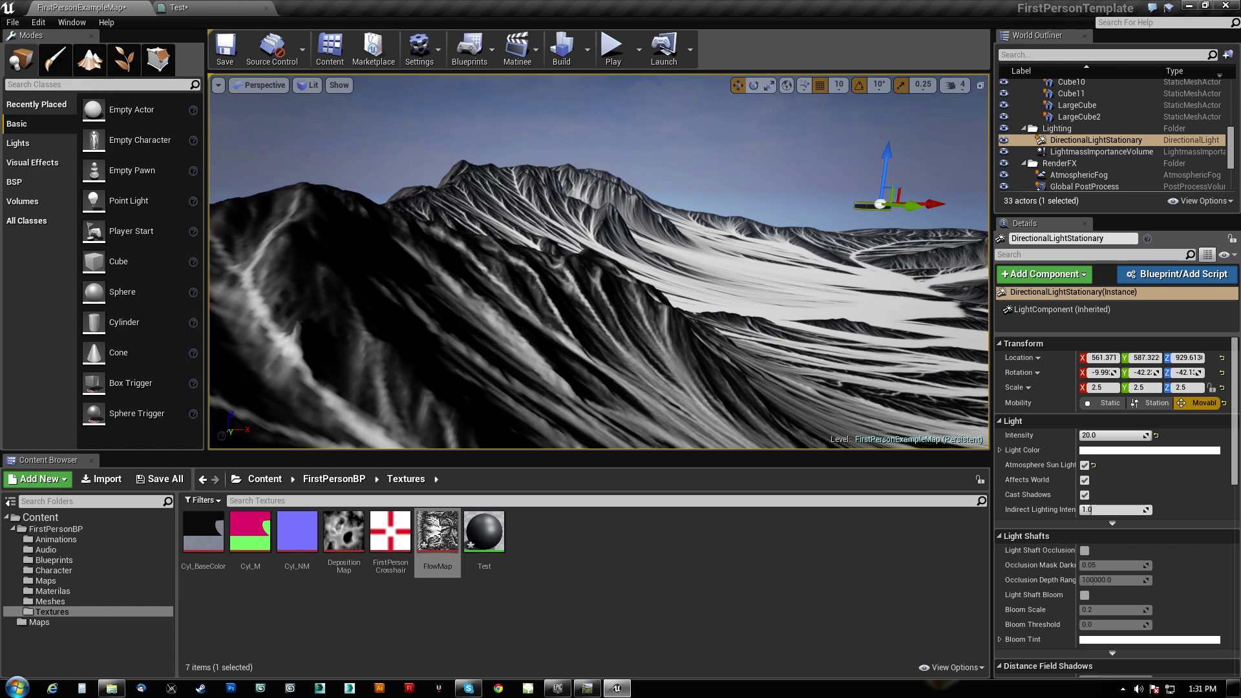
right_click_drag(414, 259, 477, 279)
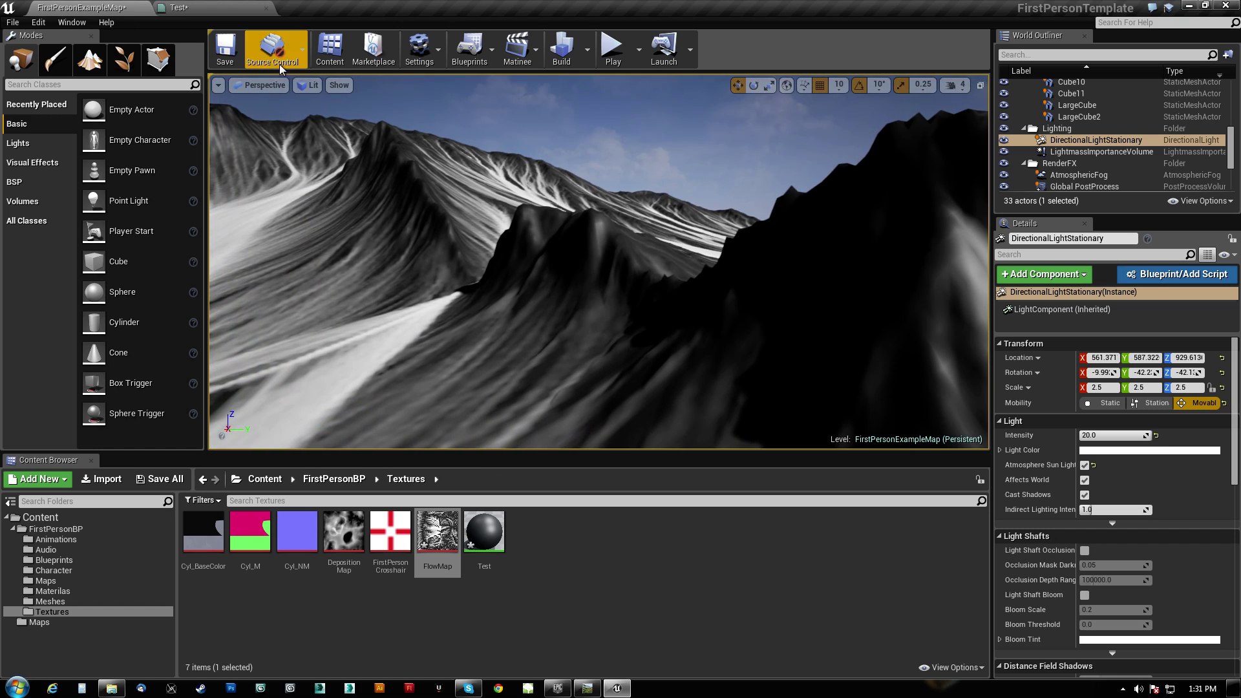
left_click(304, 88)
left_click(325, 125)
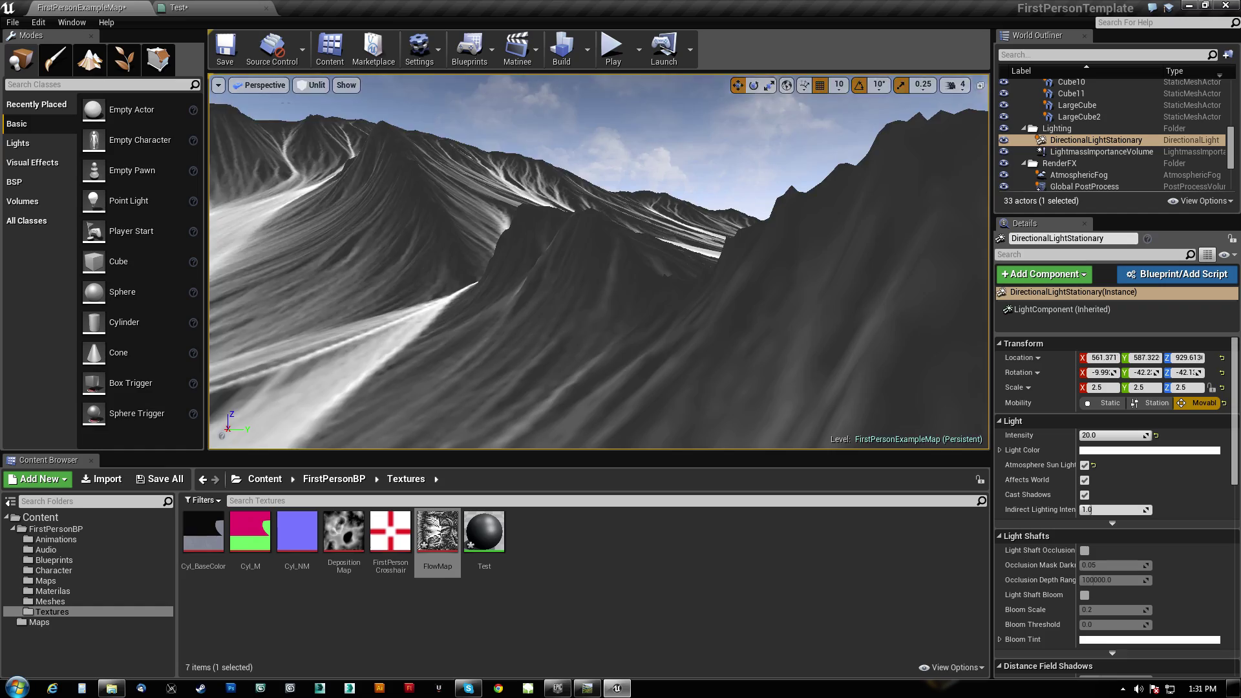
right_click_drag(452, 259, 730, 265)
mouse_move(409, 134)
right_mouse_down()
mouse_move(409, 144)
mouse_move(411, 123)
right_mouse_up()
Search the content folders for "noise".
left_click(28, 503)
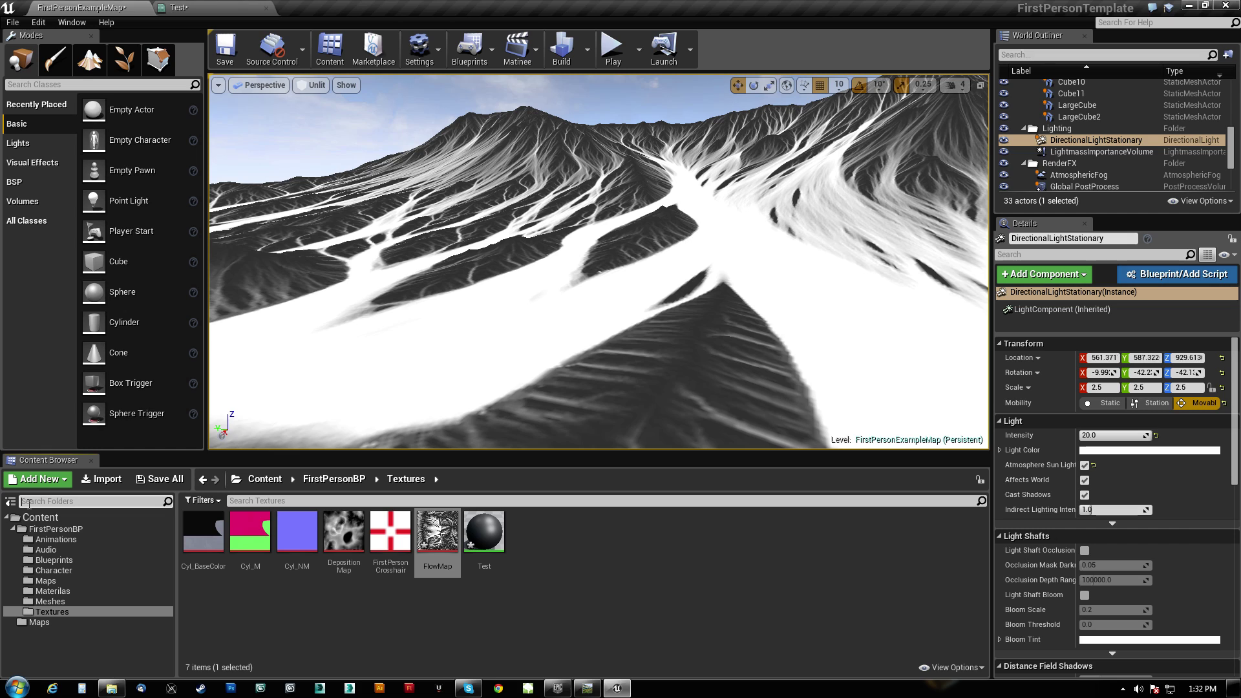
type("noise")
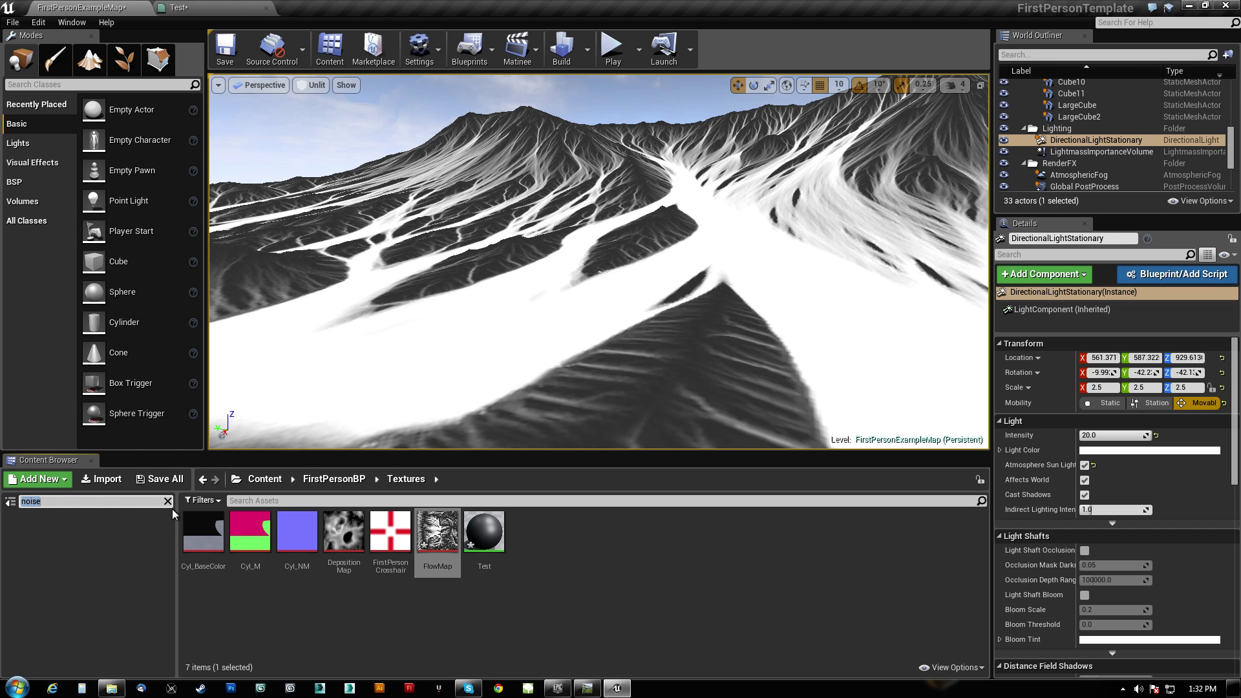
Restore Lit view mode and inspect the flow map along the valleys and mountain slopes.
right_click_drag(388, 272, 647, 285)
right_click_drag(438, 184, 584, 175)
left_click(316, 91)
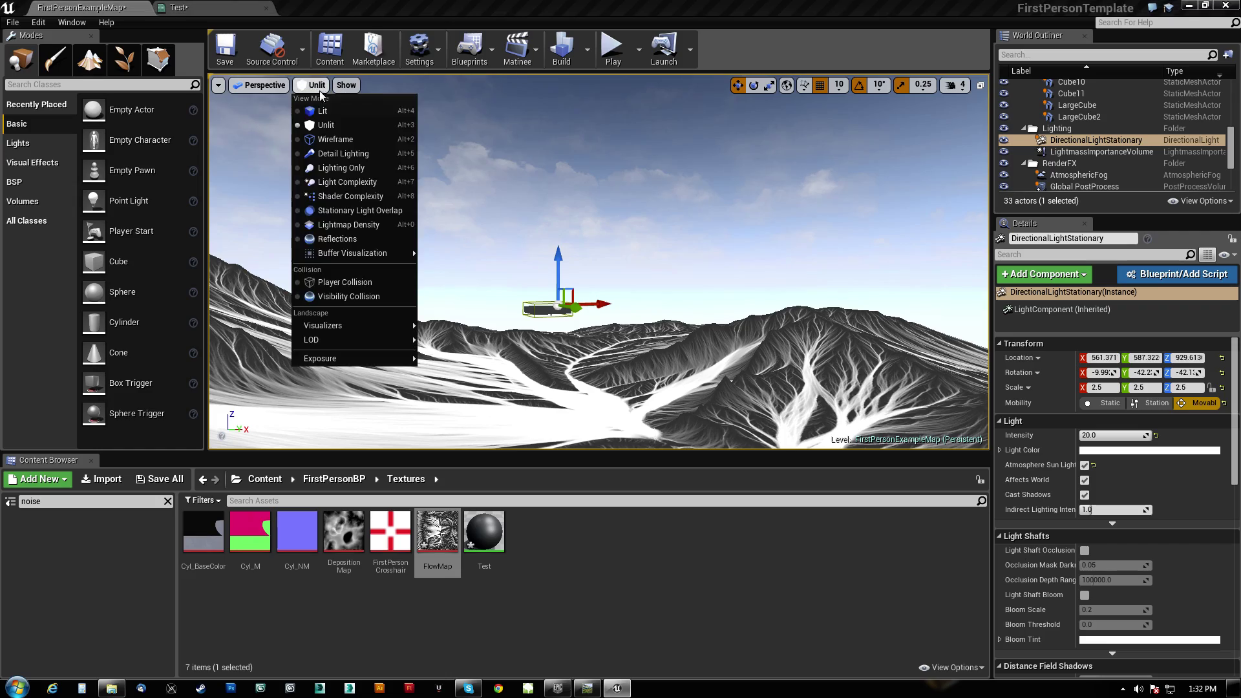
left_click(327, 110)
right_click_drag(328, 111, 259, 133)
right_click_drag(366, 122, 372, 124)
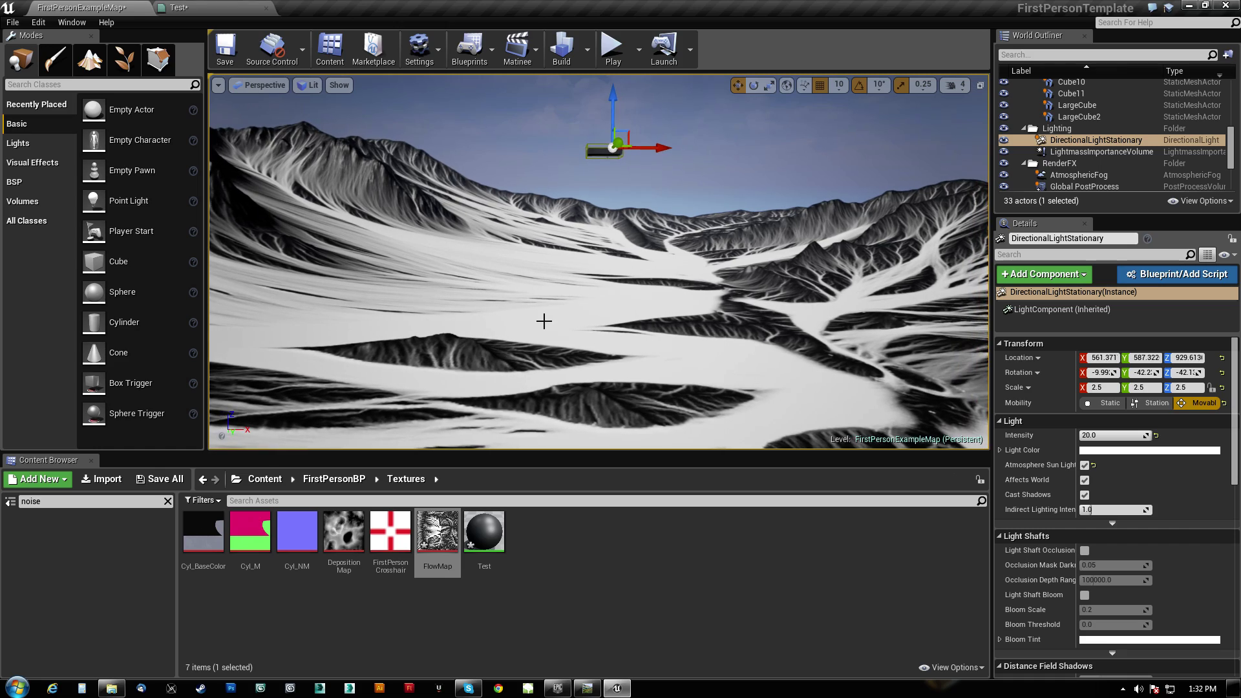
right_click_drag(714, 292, 710, 292)
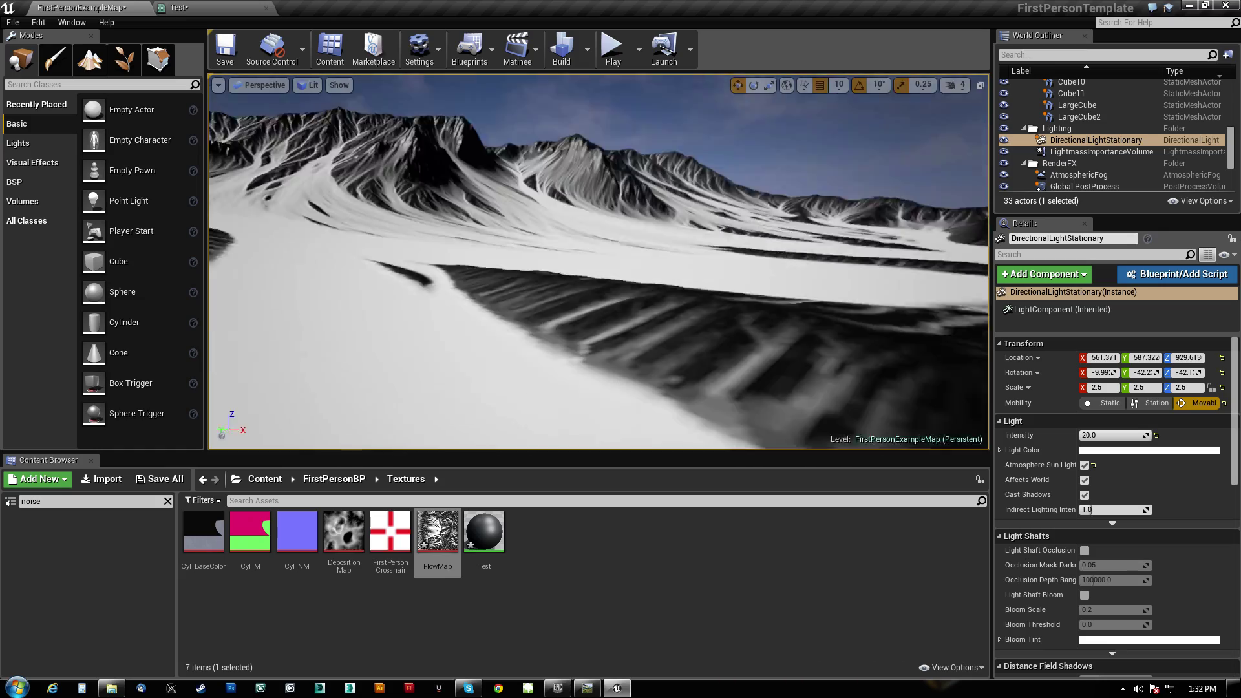
right_click_drag(710, 291, 711, 292)
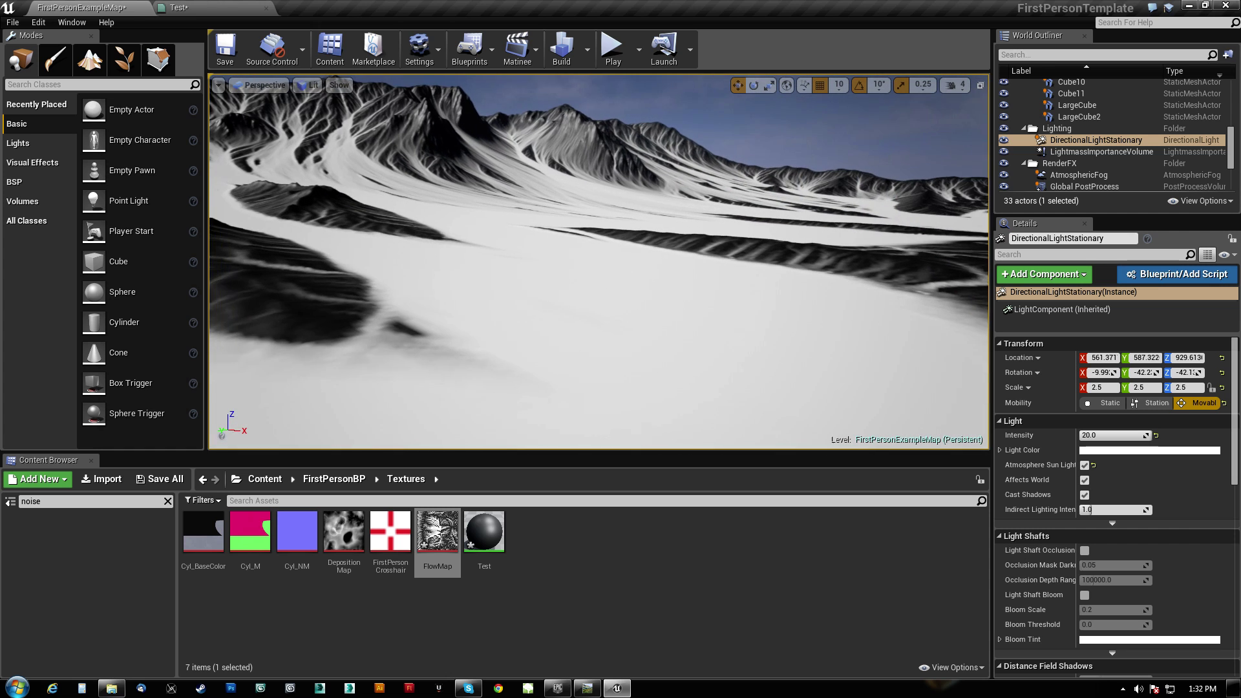
Raise a rounded mound on the white valley floor with the landscape Sculpt tool, using brush size 2048 and tool strength 0.3.
left_click(89, 60)
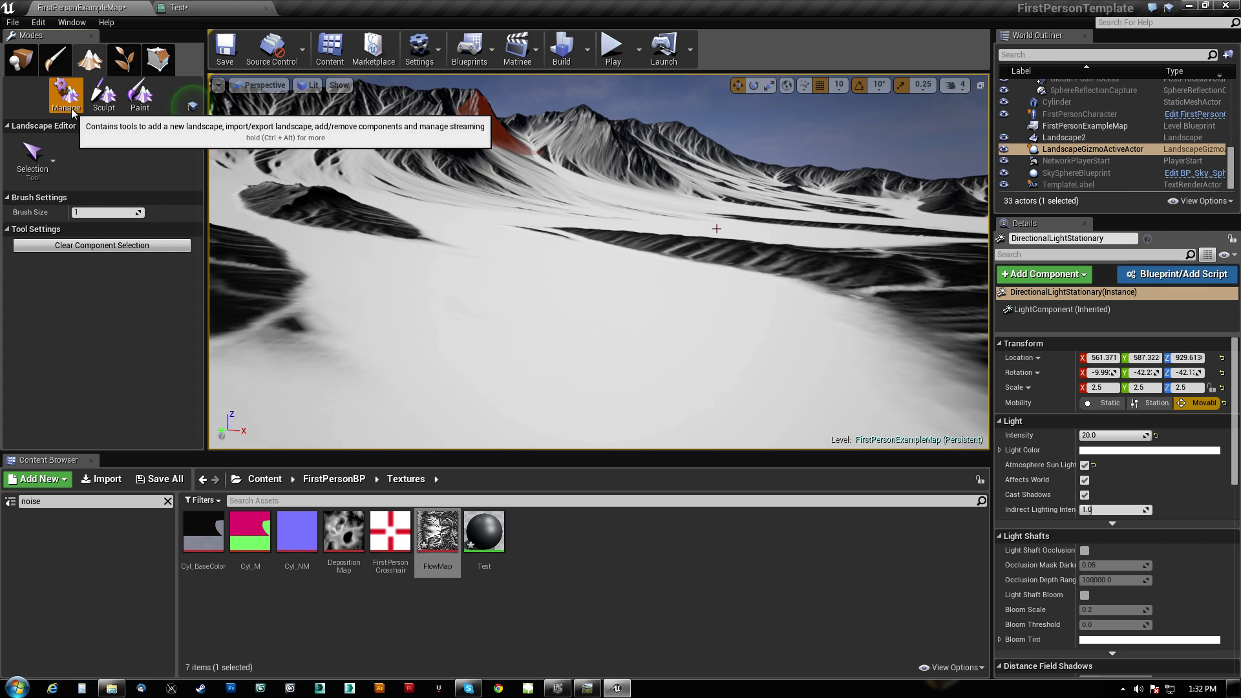
left_click(103, 94)
left_click(33, 157)
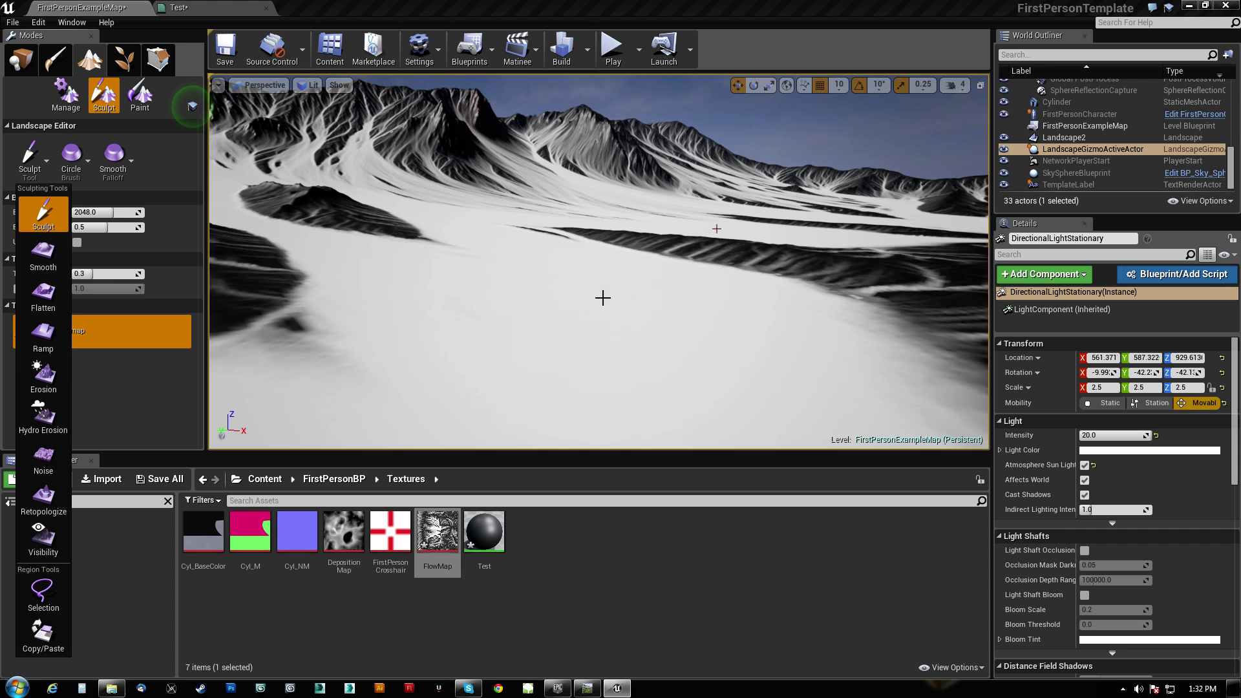
right_click_drag(550, 316, 536, 336)
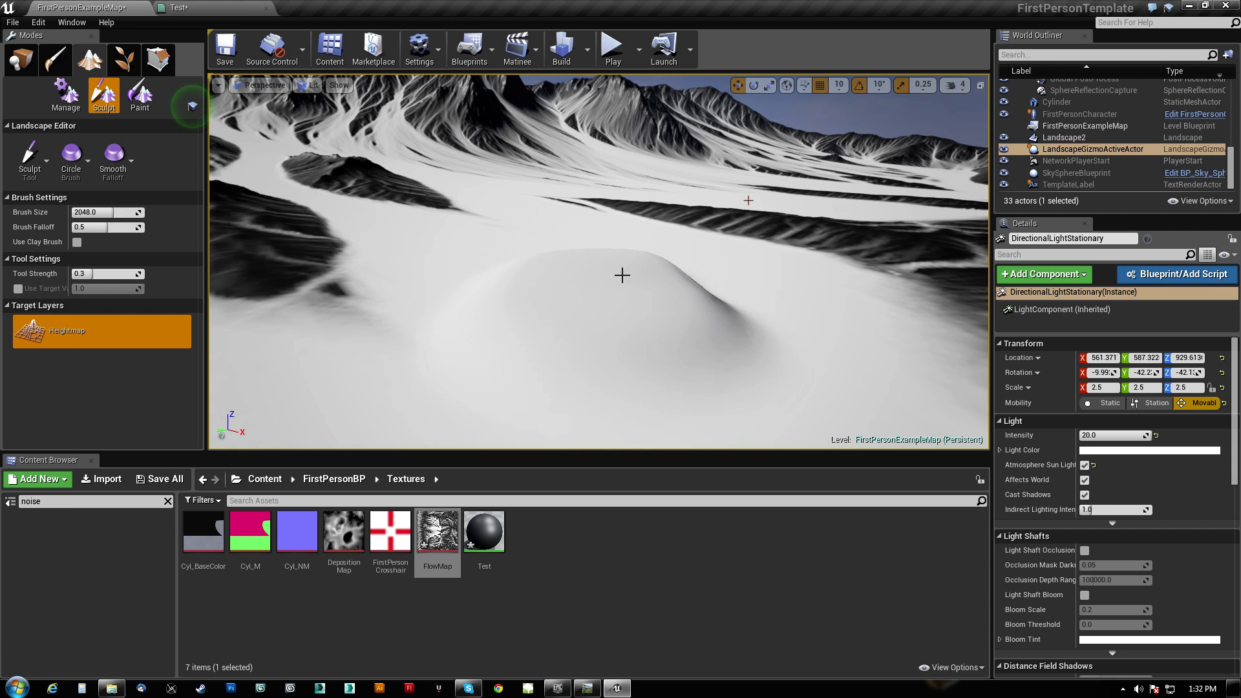
Inspect the raised mound from several sides, and undo the sculpt strokes that formed it on the valley floor.
right_click_drag(582, 242, 613, 268)
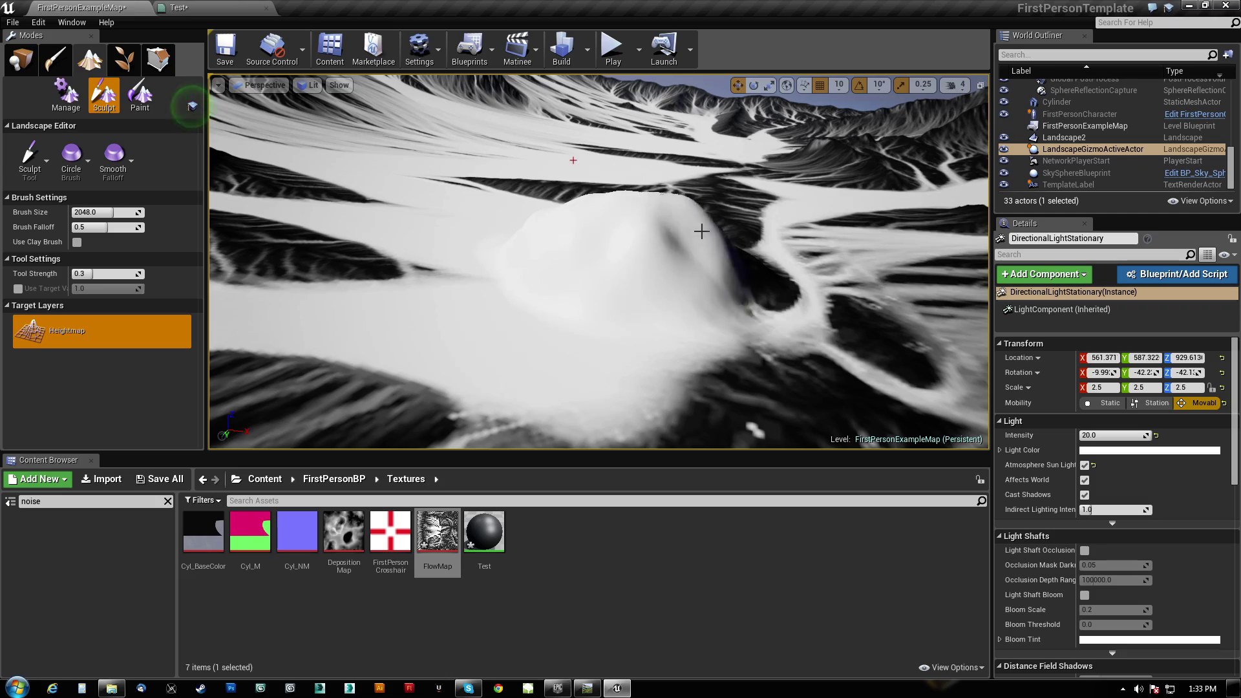
right_click_drag(701, 231, 705, 149)
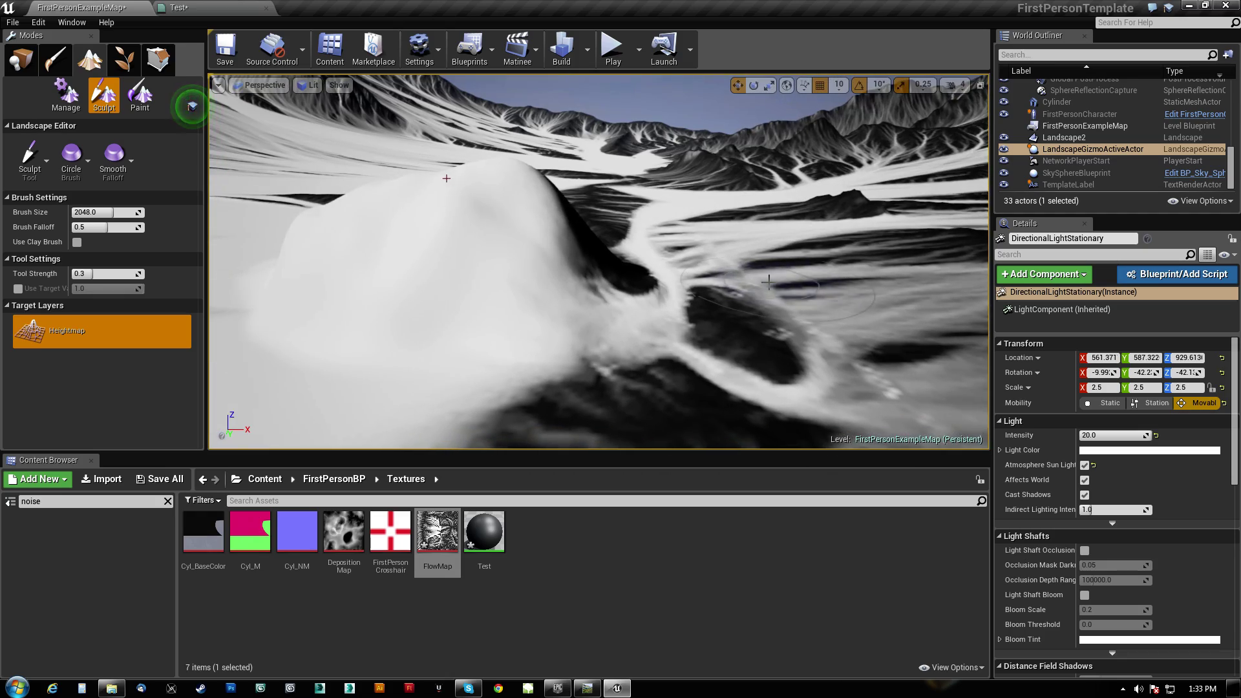
key("ctrl+z")
key("ctrl+z")
key("ctrl+z")
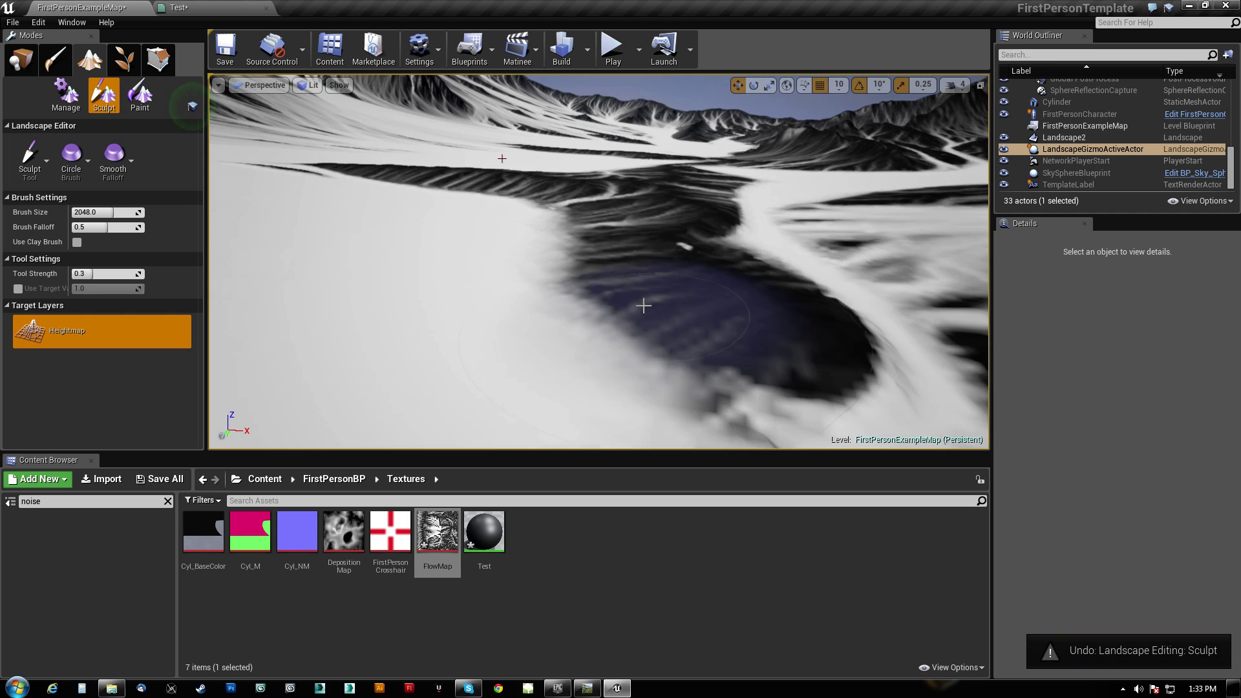
Examine the flow map across the landscape's valleys, mountain slopes and outer edges.
left_click_drag(584, 280, 570, 249)
right_click_drag(571, 250, 571, 324)
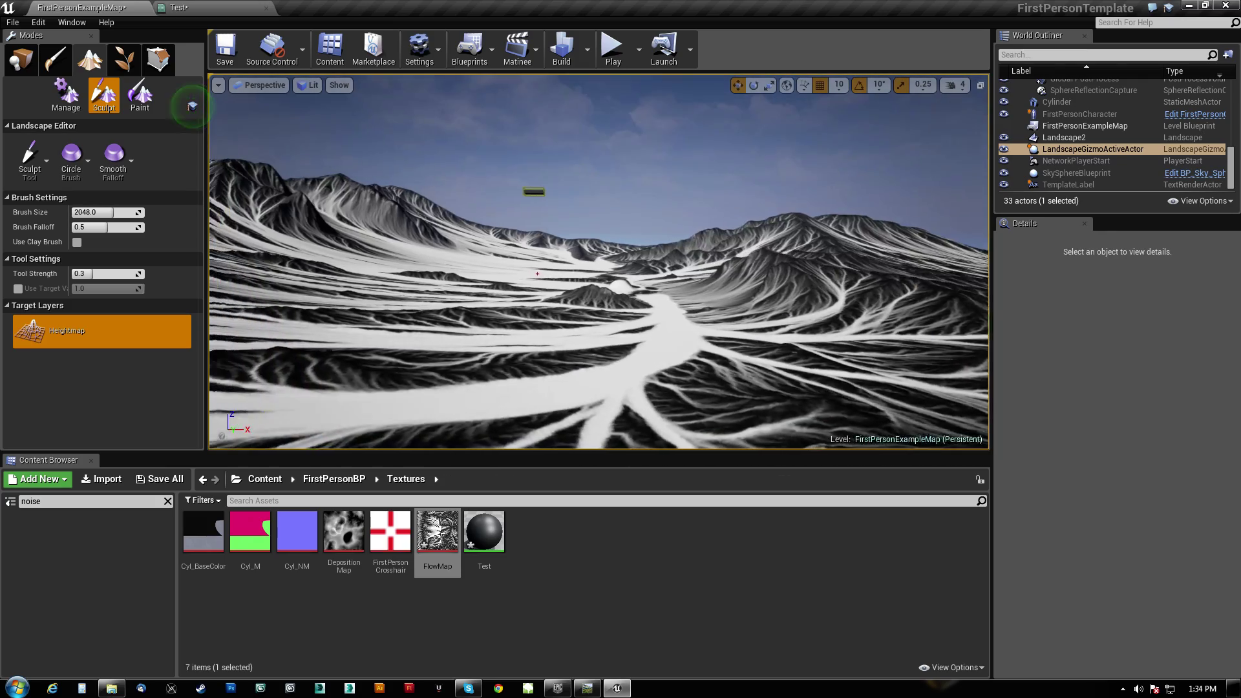
right_click_drag(598, 261, 479, 252)
mouse_move(790, 286)
right_mouse_down()
mouse_move(740, 275)
mouse_move(610, 284)
mouse_move(763, 304)
mouse_move(846, 355)
mouse_move(769, 349)
mouse_move(834, 359)
mouse_move(828, 349)
mouse_move(872, 342)
mouse_move(808, 388)
mouse_move(744, 295)
right_mouse_up()
mouse_move(642, 358)
right_mouse_down()
mouse_move(608, 342)
mouse_move(446, 333)
mouse_move(665, 349)
right_mouse_up()
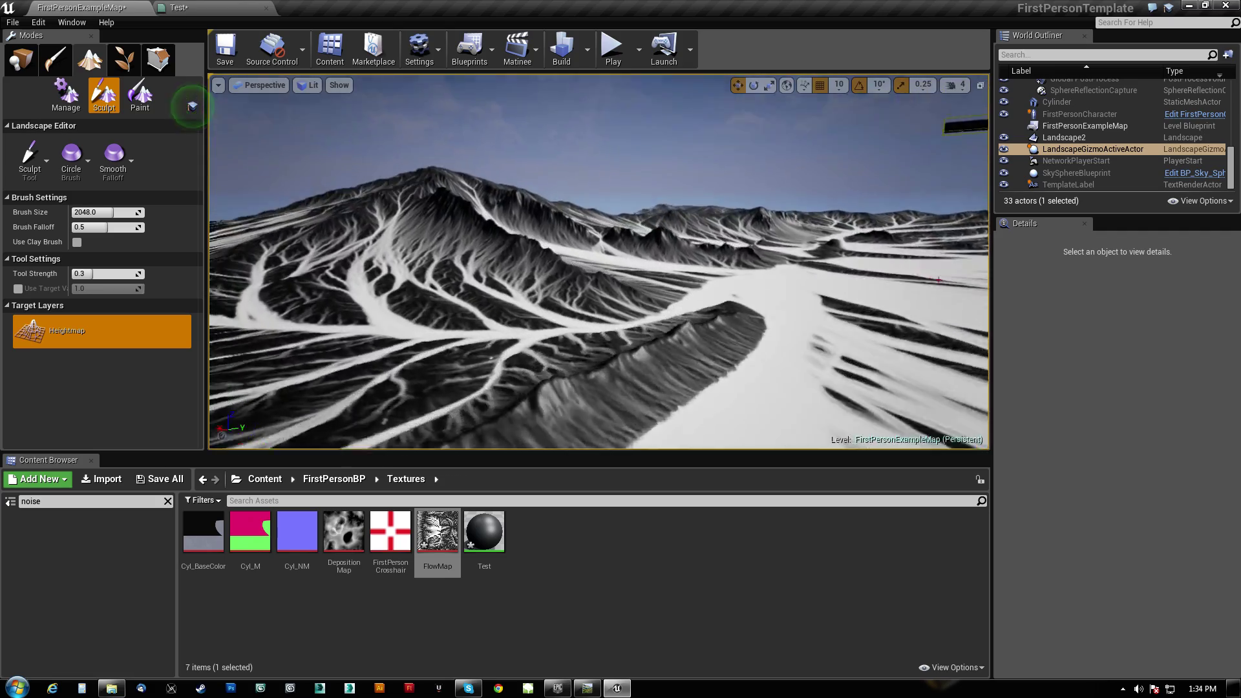
key("Up")
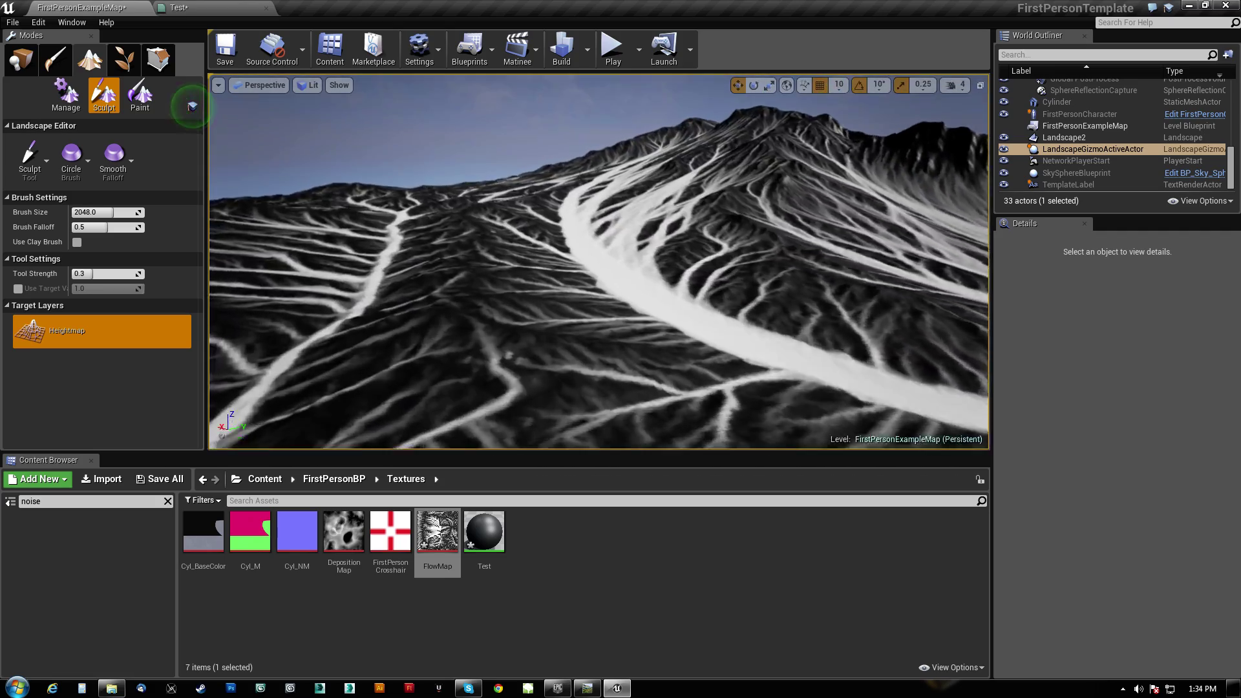
right_click_drag(599, 261, 759, 259)
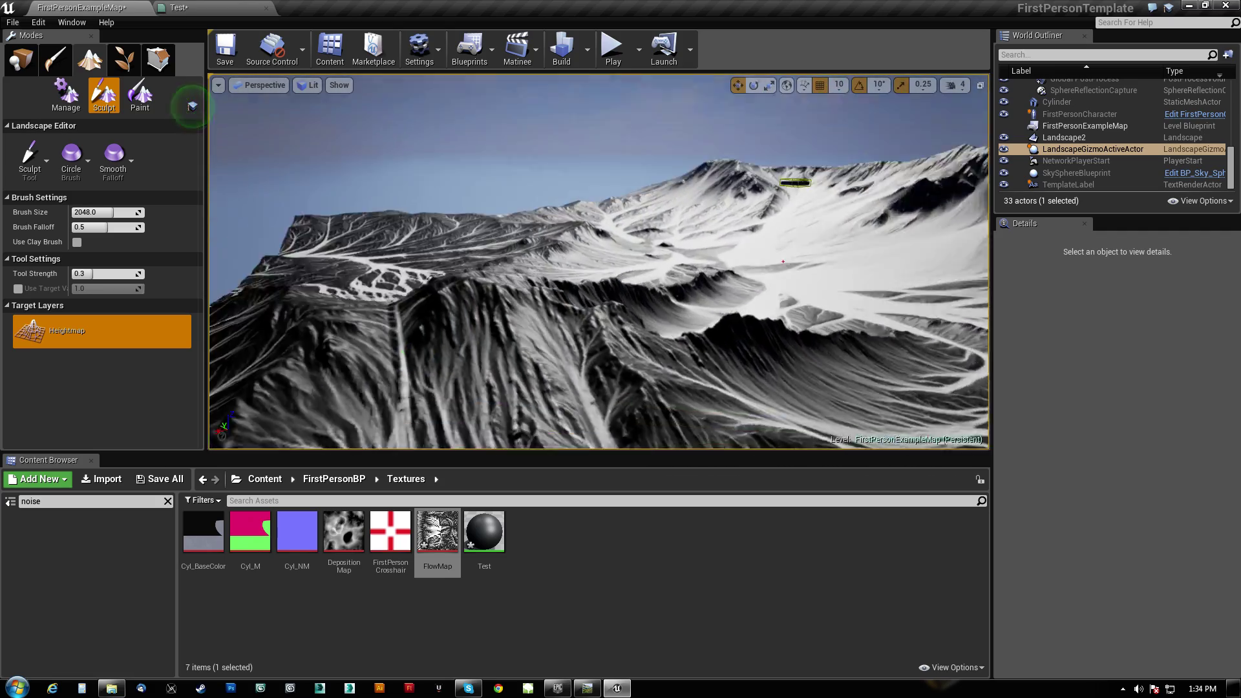
key("Up")
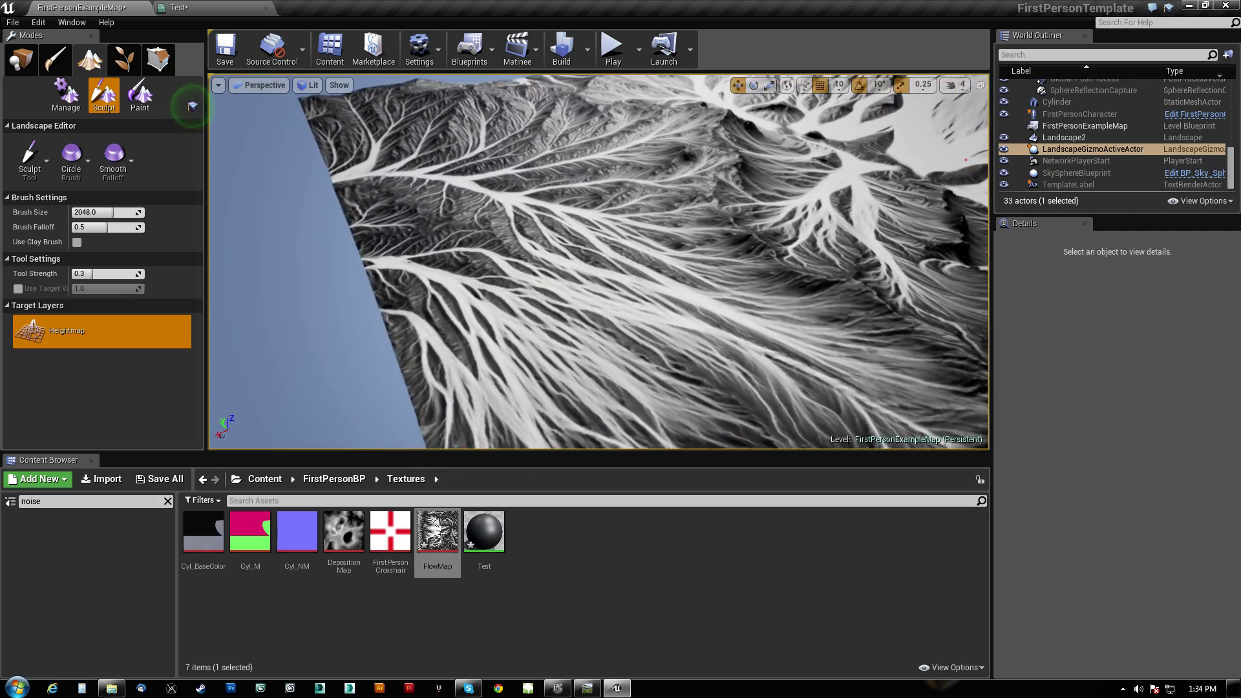
key("Down")
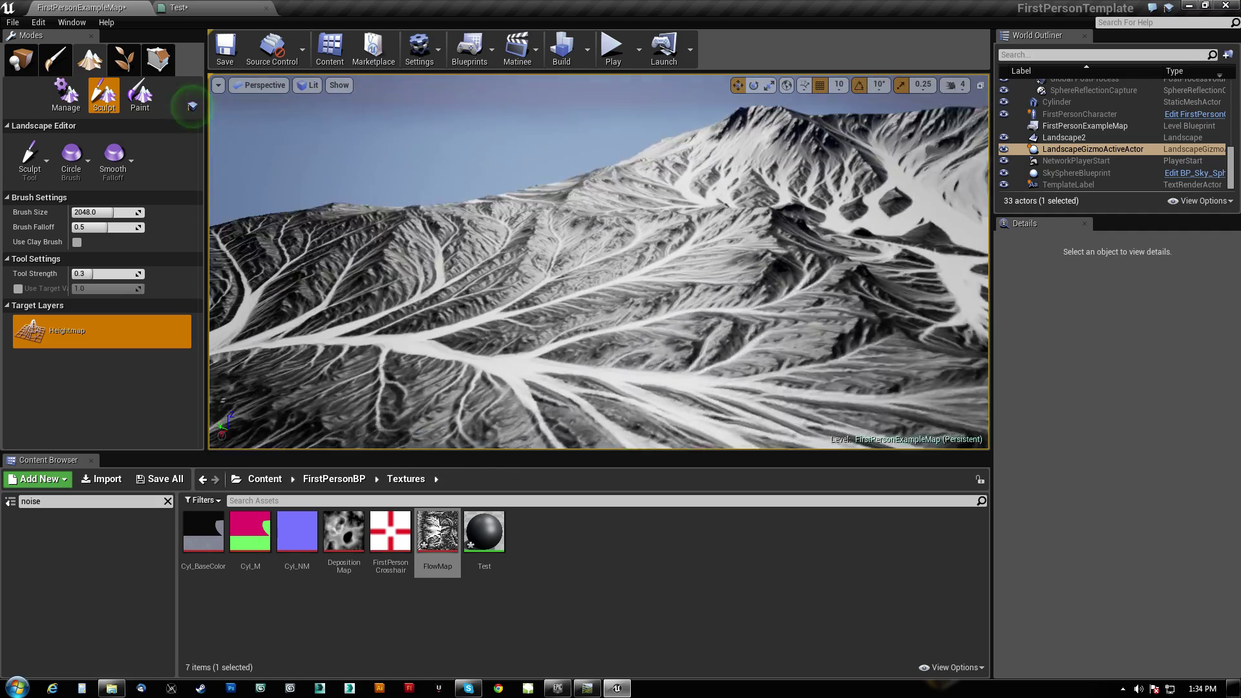
key("Down")
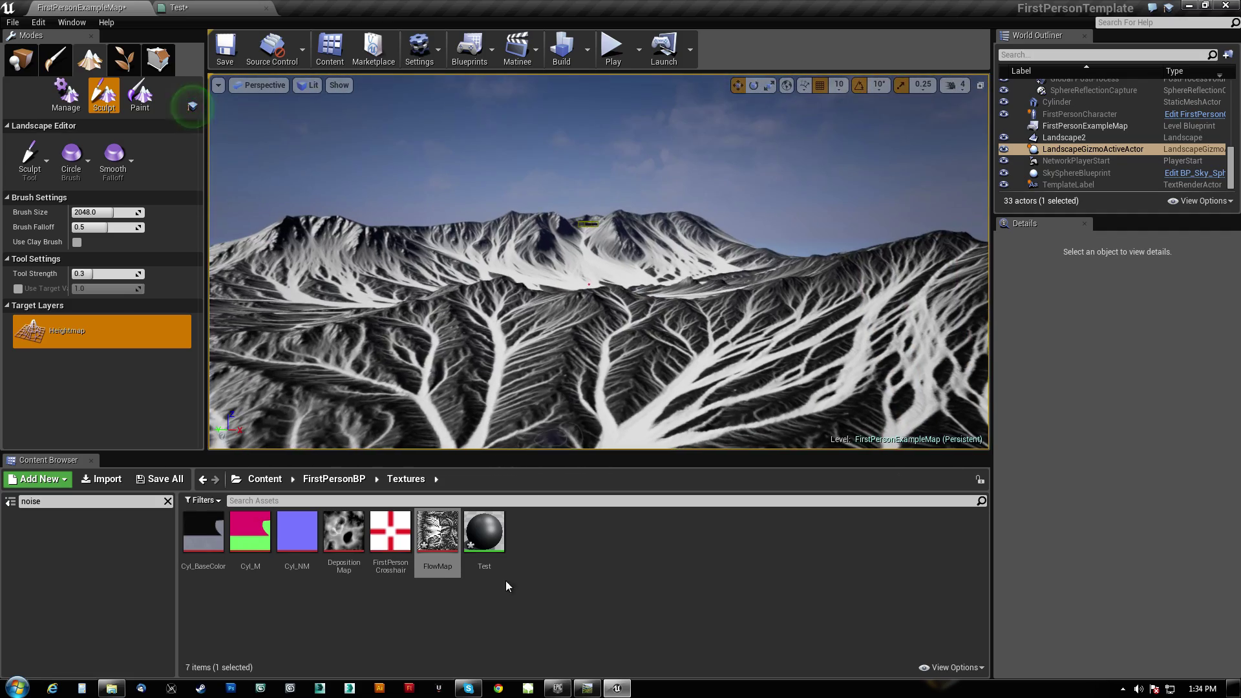
Switch to World Machine and examine the terrain's shape in the preview from above and from low angles.
left_click(587, 688)
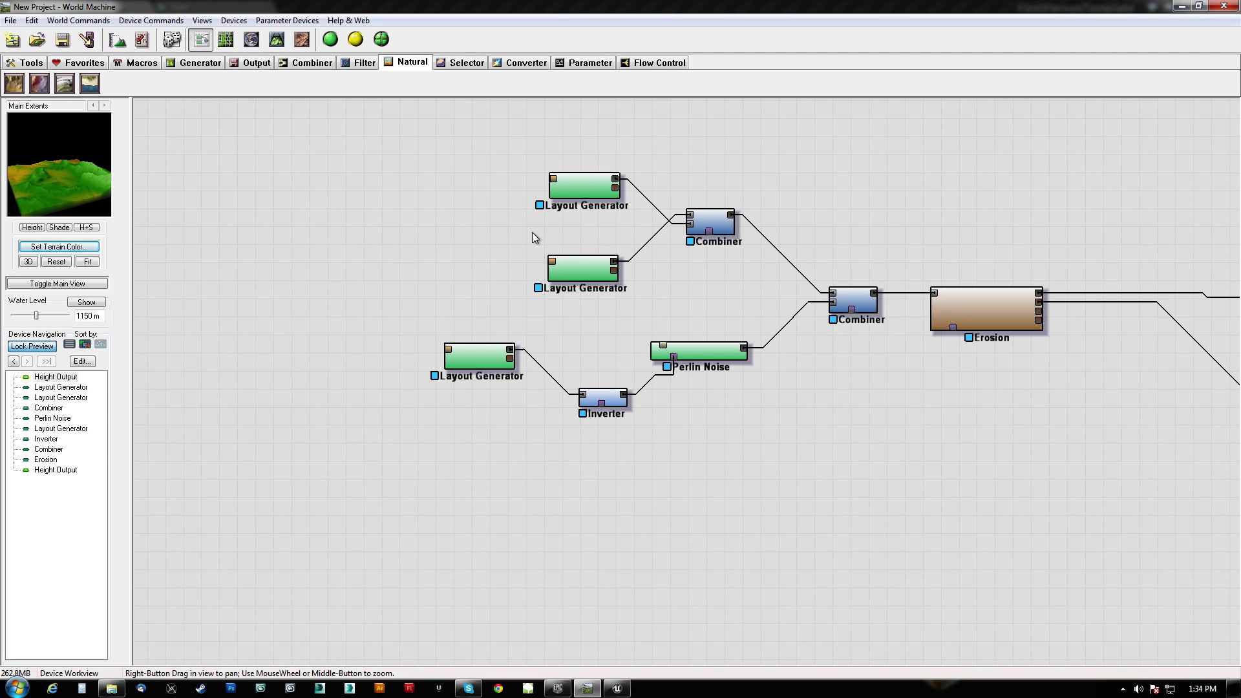
right_click_drag(696, 282, 666, 364)
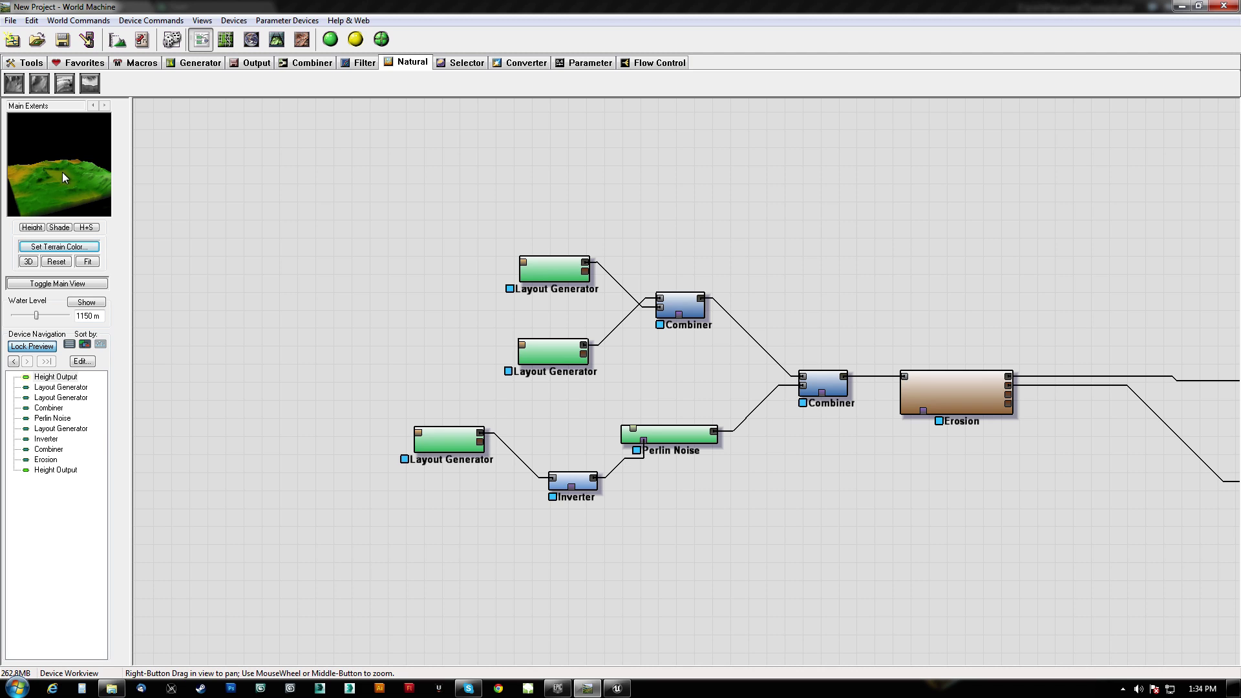
mouse_move(62, 172)
left_mouse_down()
mouse_move(64, 186)
mouse_move(100, 187)
mouse_move(50, 200)
mouse_move(25, 127)
mouse_move(27, 160)
mouse_move(45, 145)
mouse_move(56, 191)
left_mouse_up()
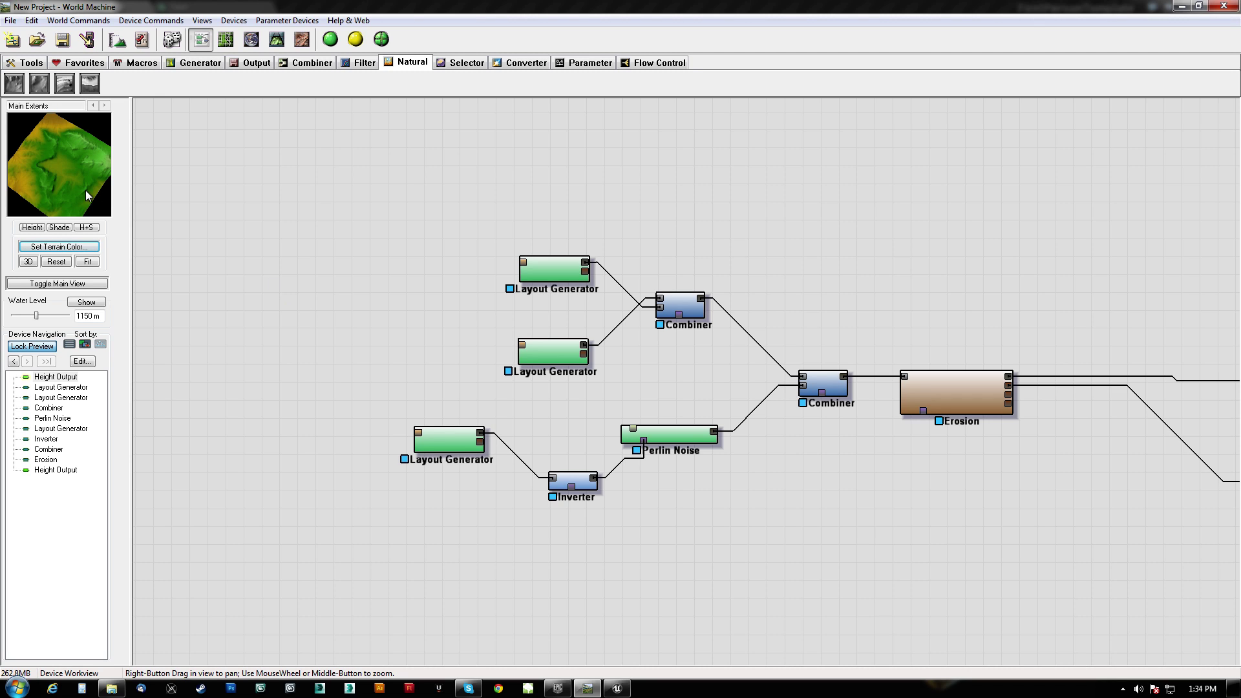
left_click_drag(86, 191, 64, 167)
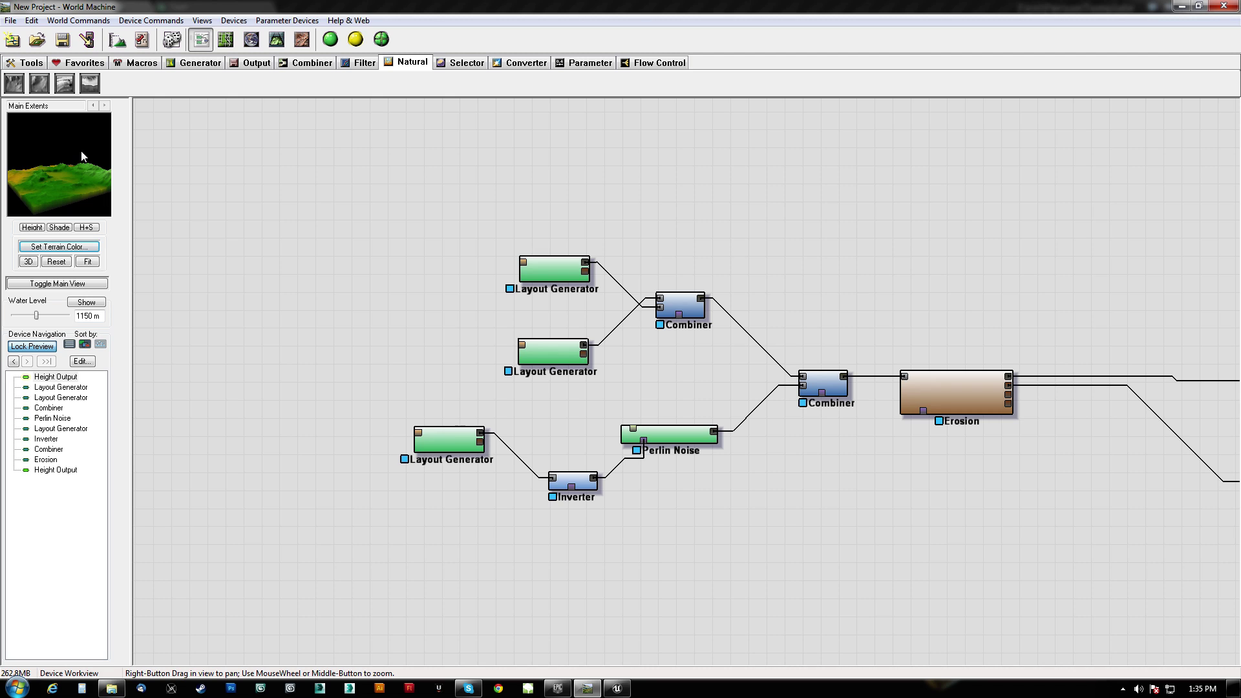
left_click_drag(60, 172, 91, 158)
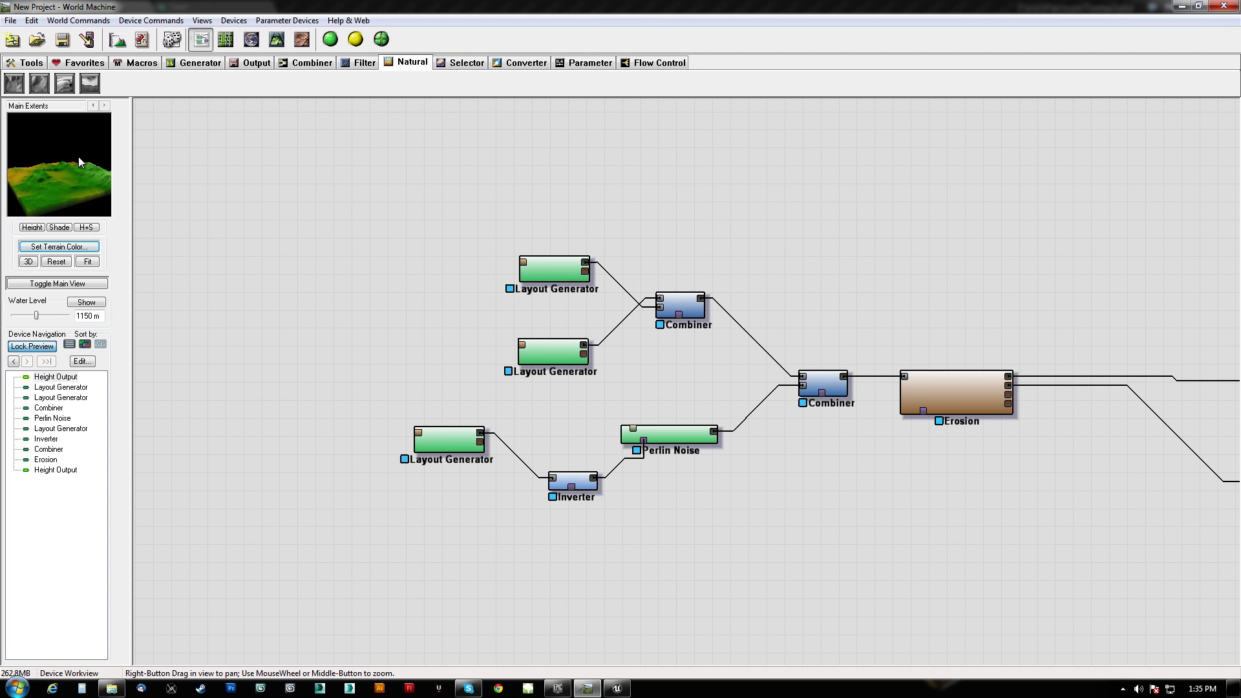
right_click_drag(505, 234, 459, 176)
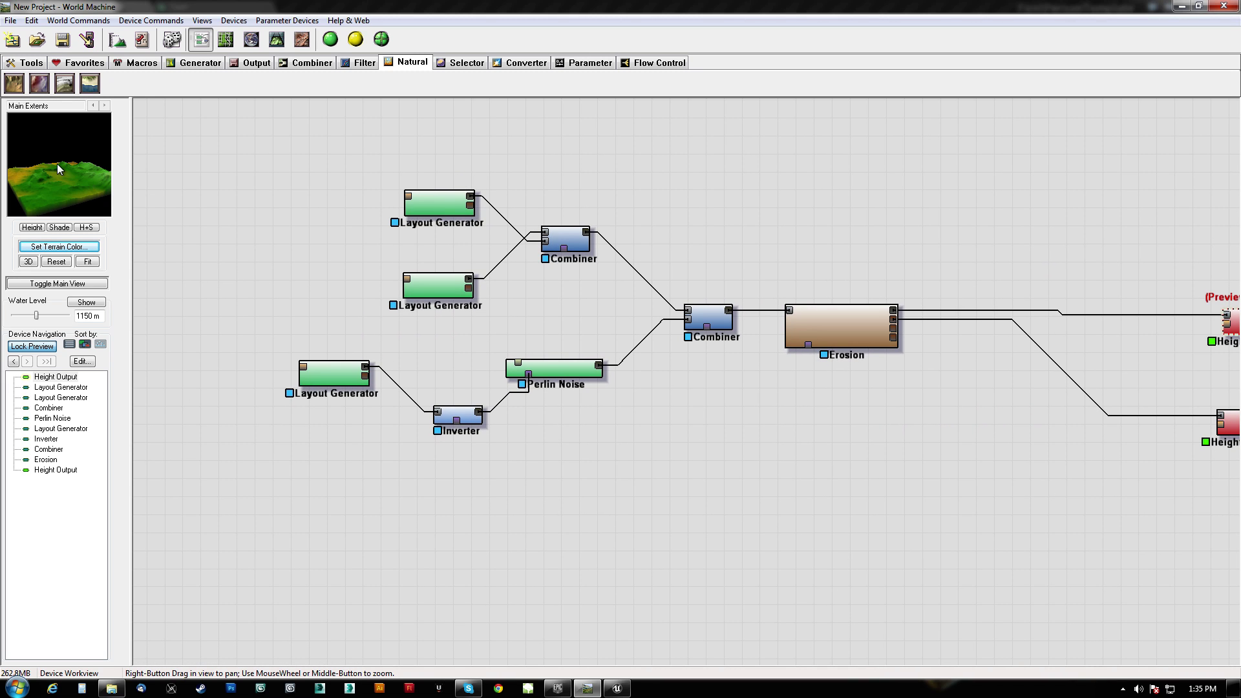
mouse_move(57, 164)
left_mouse_down()
mouse_move(49, 201)
mouse_move(60, 183)
left_mouse_up()
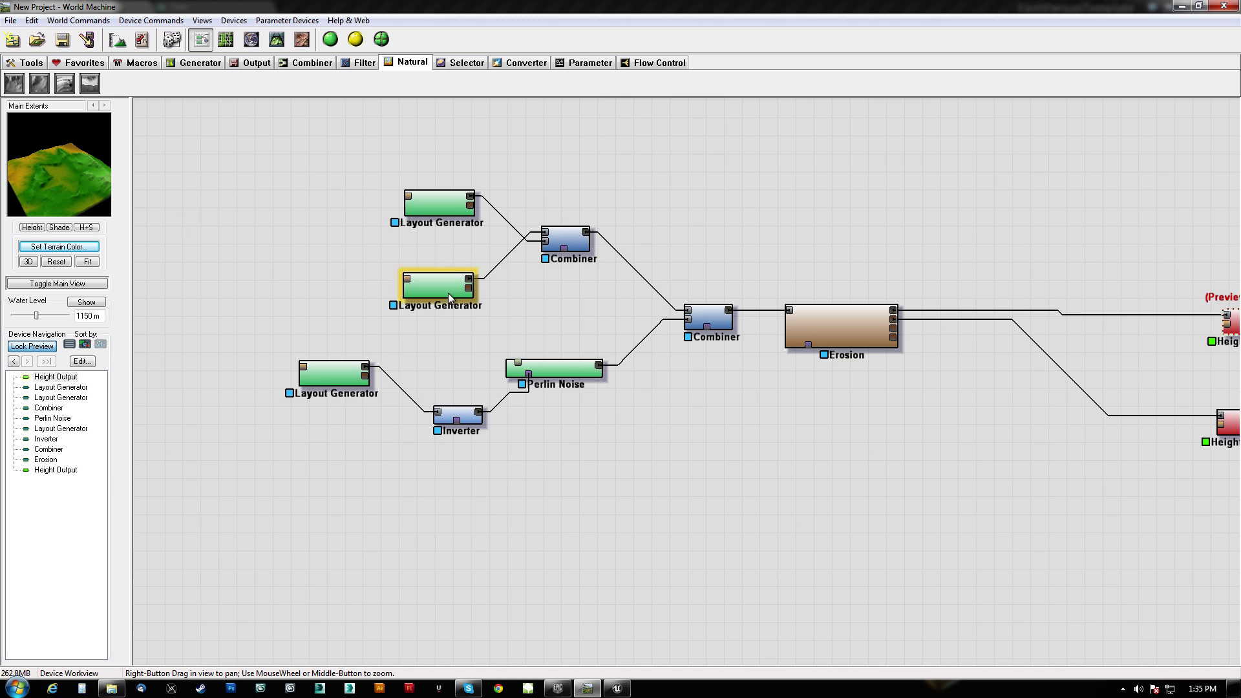
Move the Erosion device slightly up and farther from the Combiner that feeds it.
right_click_drag(747, 430, 648, 393)
left_click(750, 301)
left_click_drag(749, 301, 790, 273)
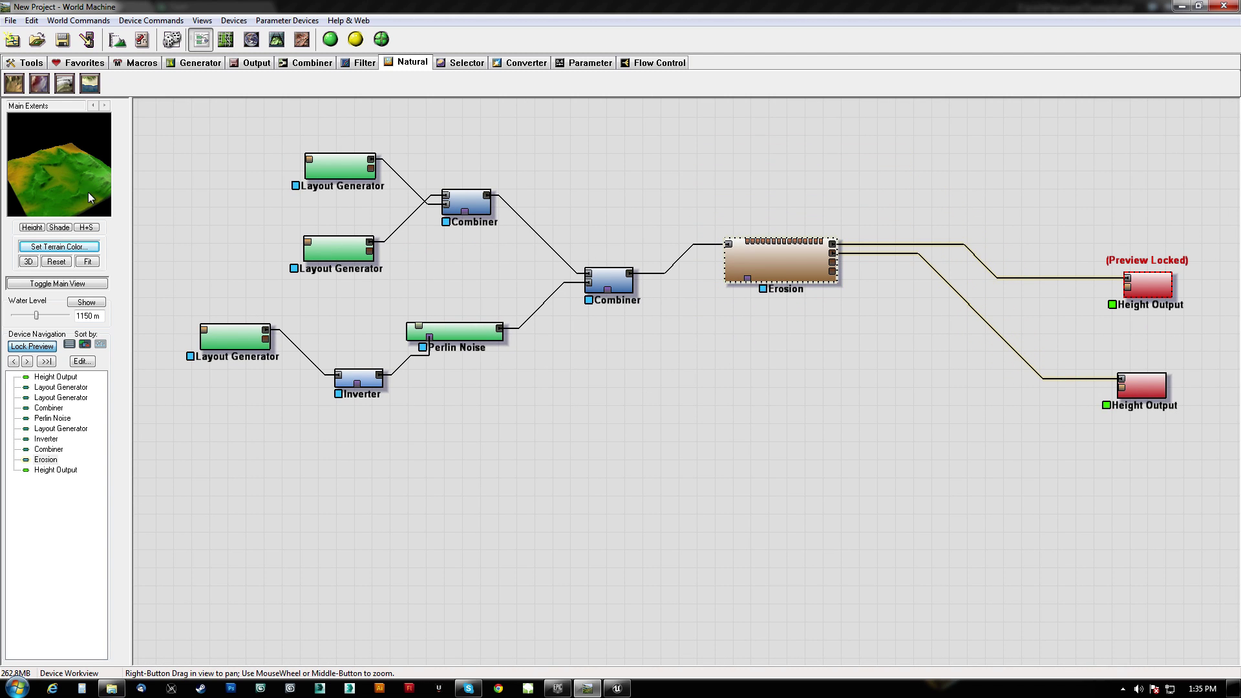
Check the terrain preview from several angles, and move the lower Height Output device up closer beneath the other one.
left_click_drag(87, 192, 144, 191)
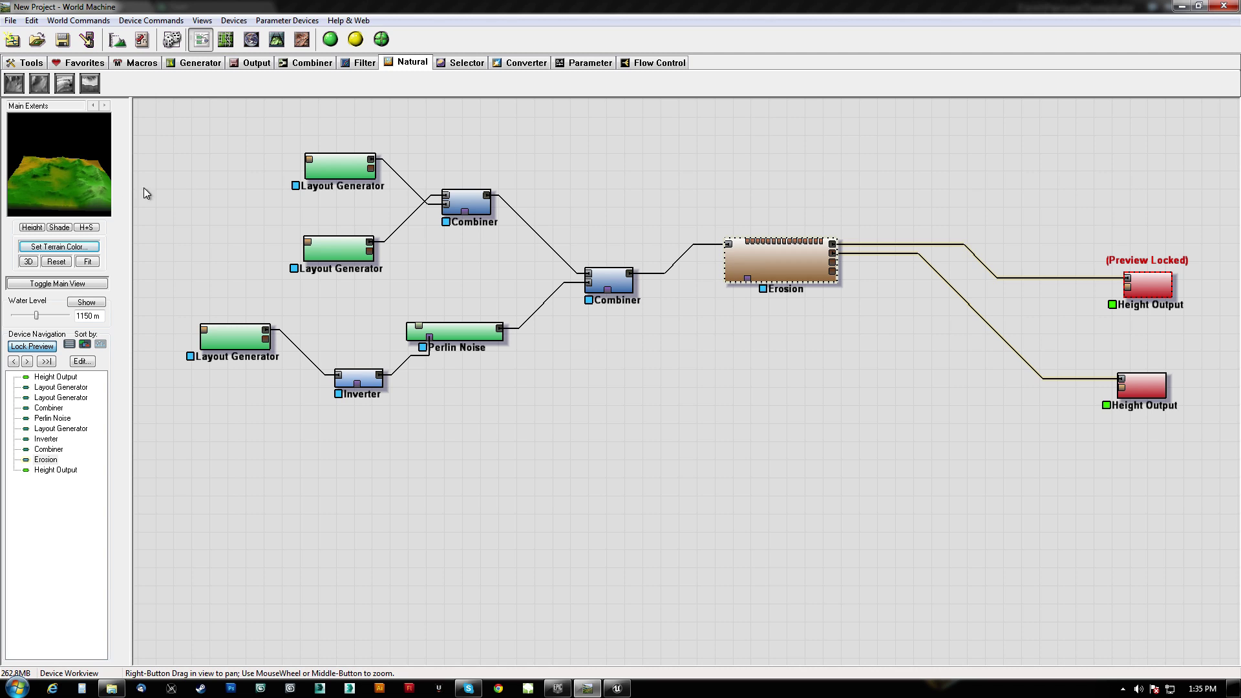
left_click_drag(18, 161, 34, 188)
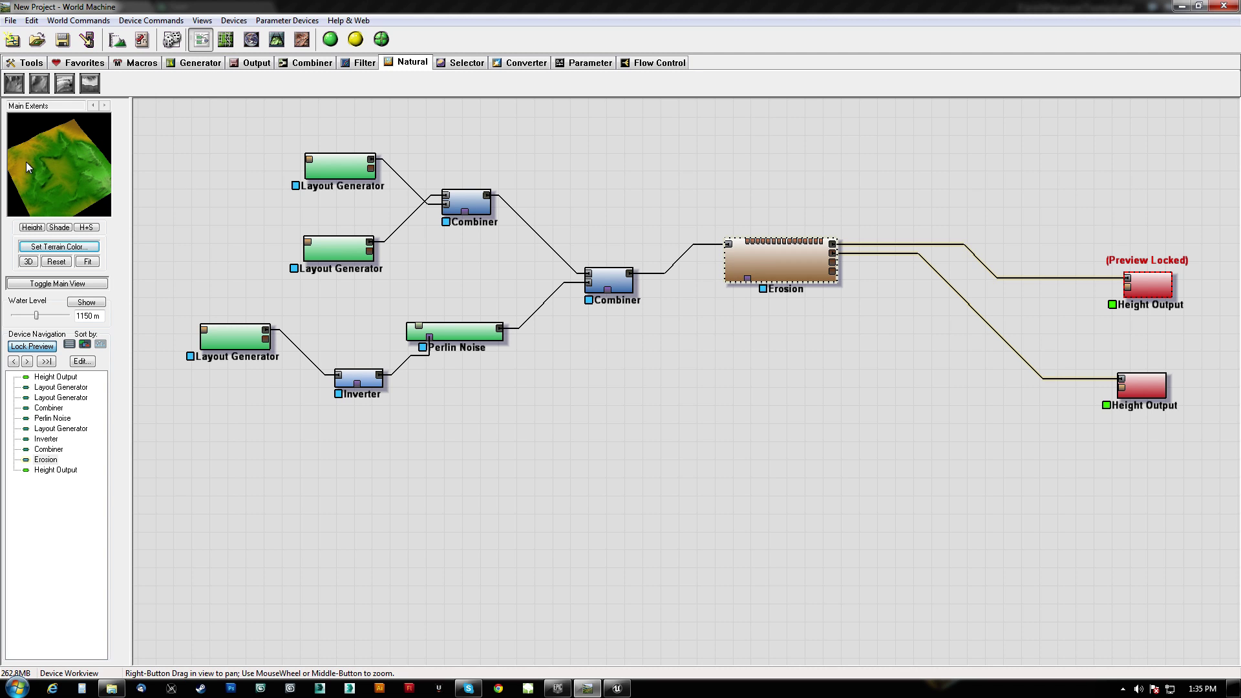
left_click_drag(107, 165, 44, 172)
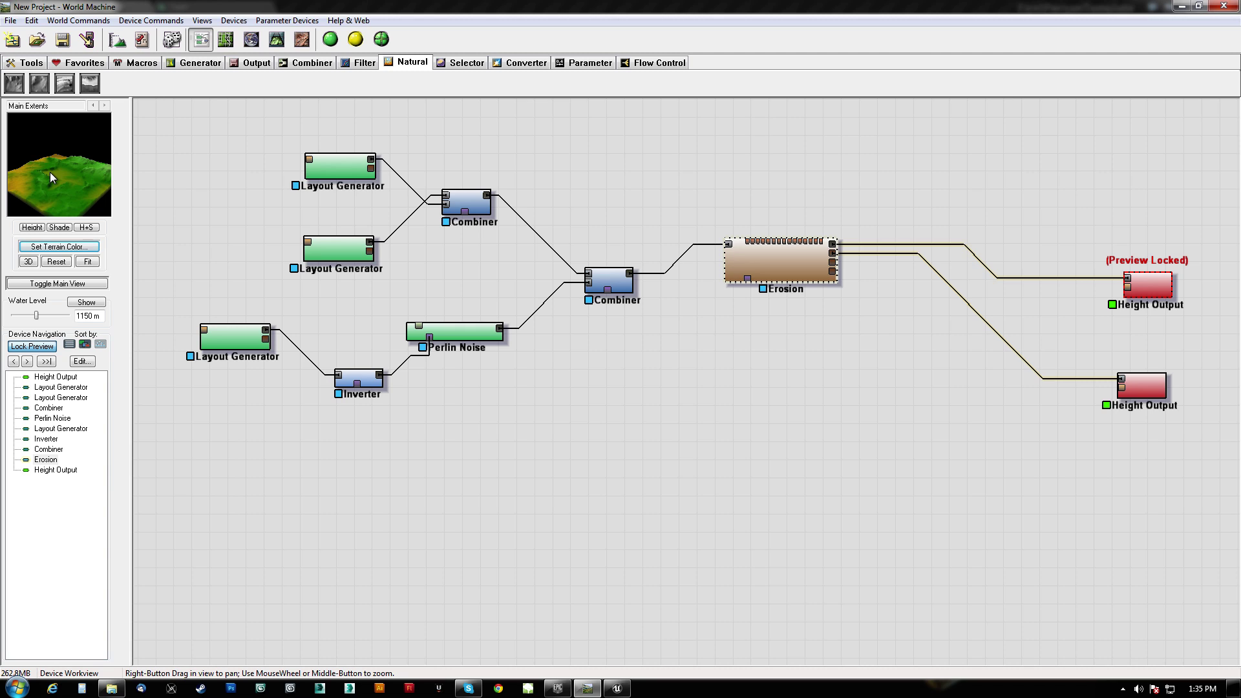
mouse_move(67, 175)
left_mouse_down()
mouse_move(67, 164)
mouse_move(32, 199)
mouse_move(74, 173)
left_mouse_up()
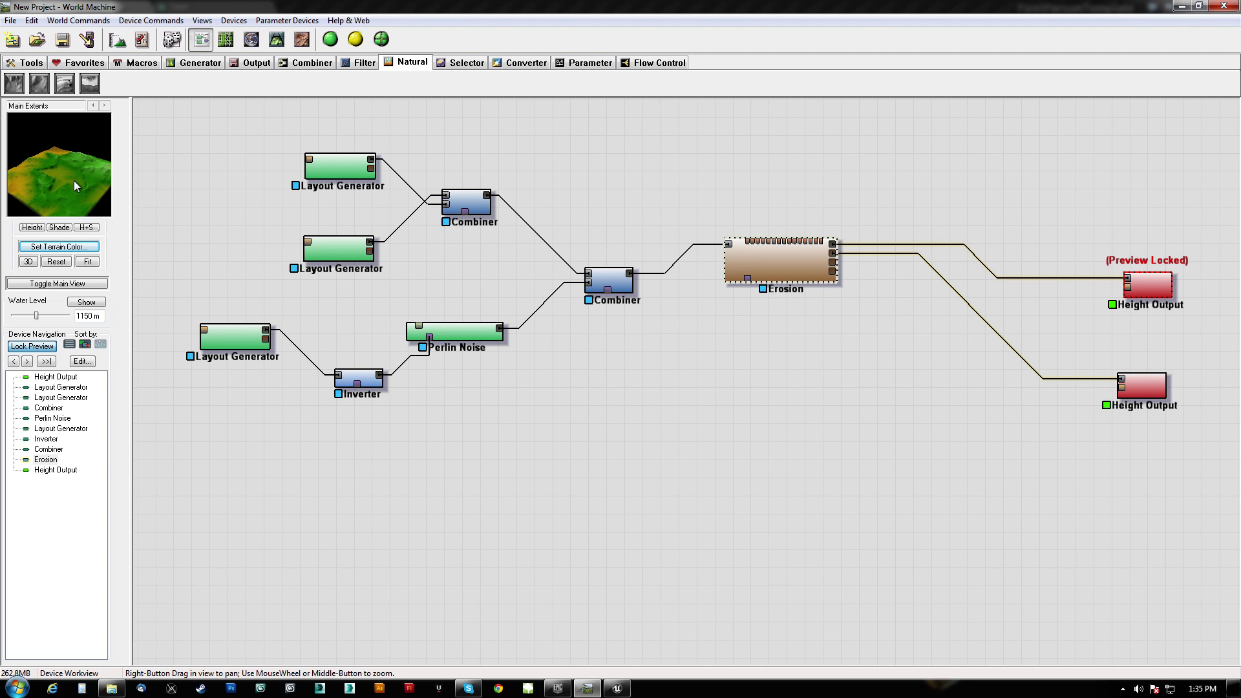
right_click_drag(613, 403, 409, 419)
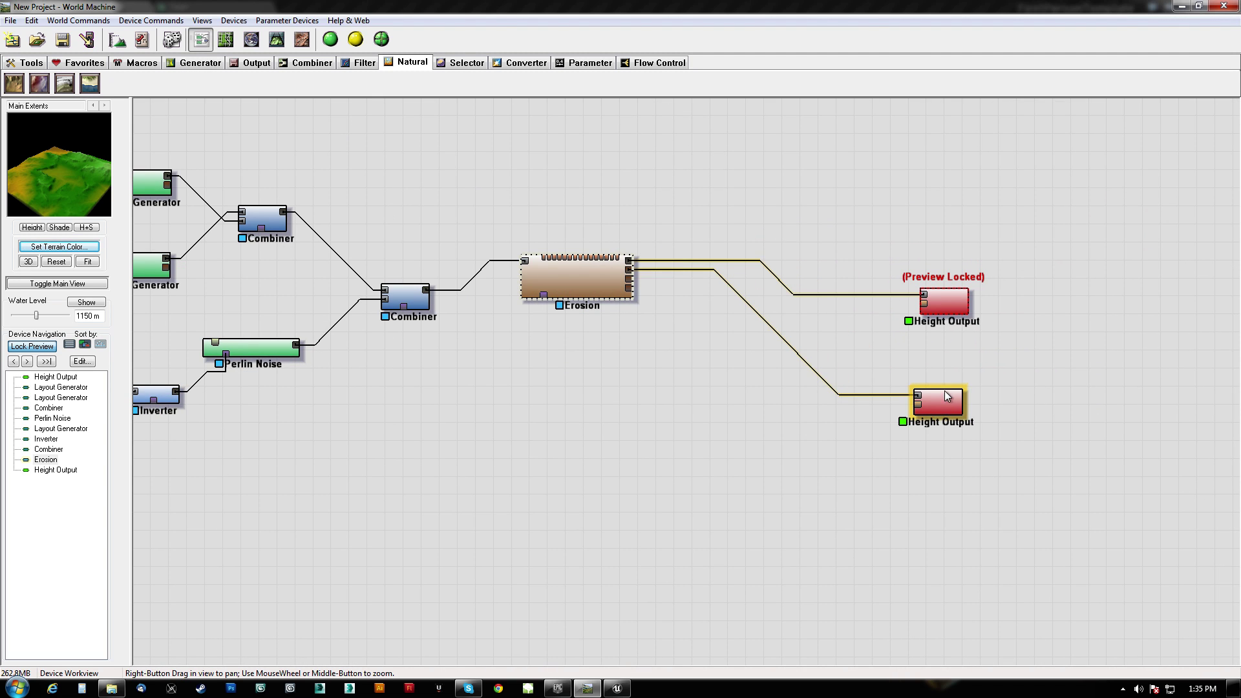
left_click_drag(946, 397, 950, 366)
right_click_drag(440, 415, 728, 427)
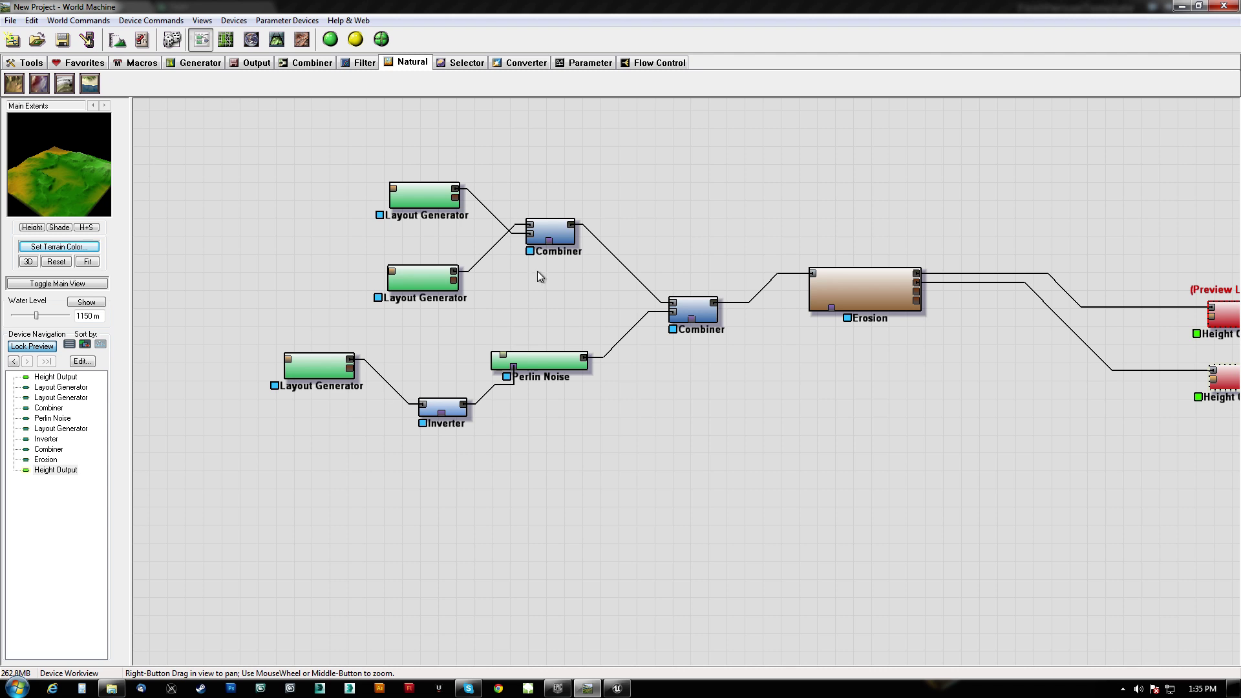
Look over the whole device network, from the Layout Generators through Erosion to the Height Outputs.
scroll(524, 349, "down", 5)
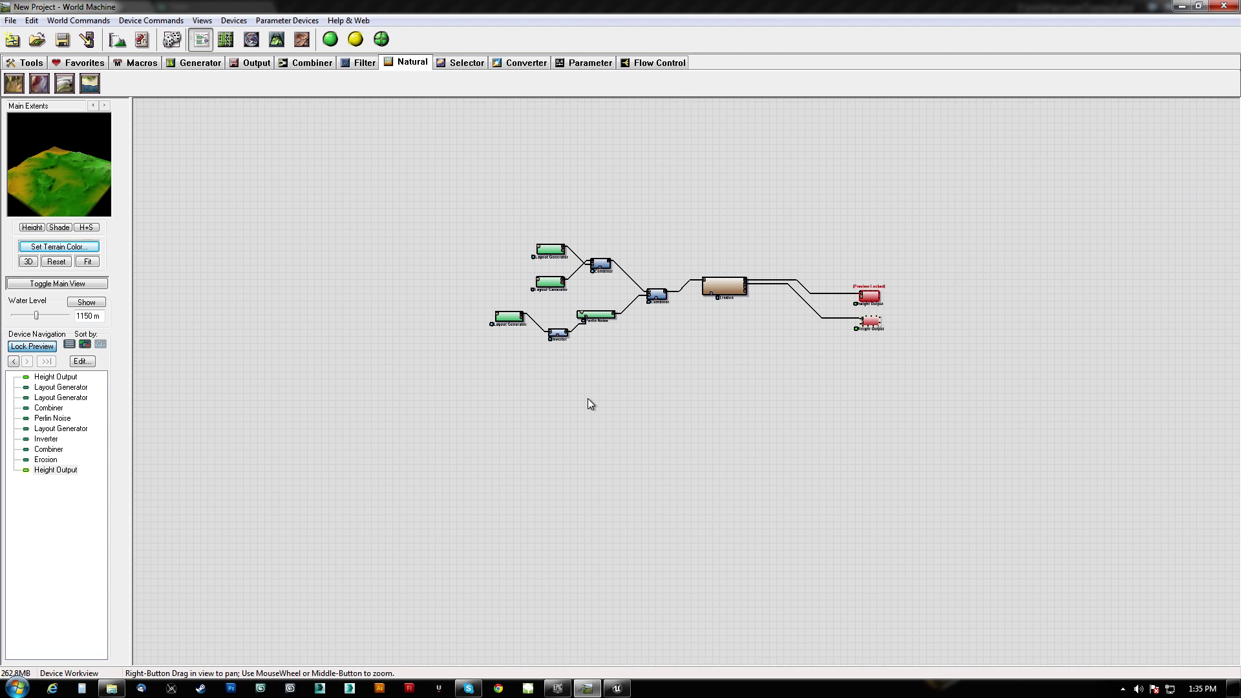
scroll(597, 409, "down", 3)
right_click_drag(753, 439, 459, 388)
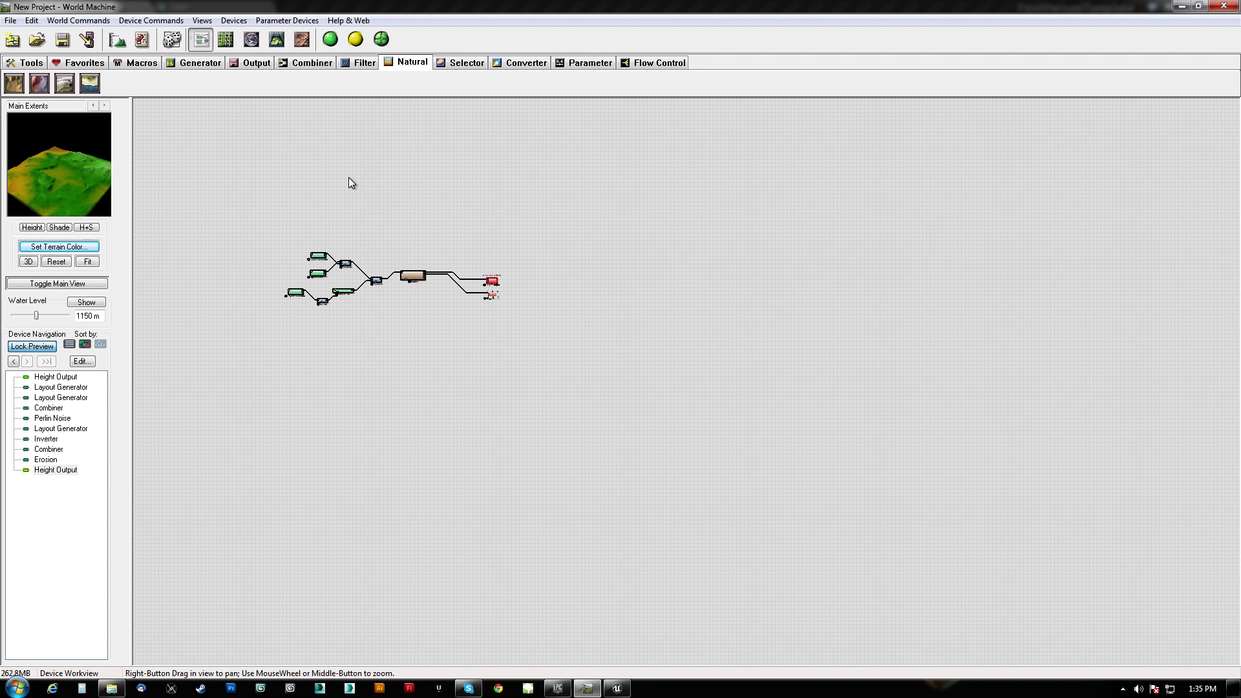
right_click_drag(743, 409, 1141, 471)
right_click_drag(593, 320, 611, 237)
scroll(611, 236, "up", 5)
right_click_drag(708, 201, 642, 518)
scroll(571, 455, "up", 4)
right_click_drag(482, 471, 643, 363)
scroll(644, 363, "up", 4)
right_click_drag(559, 345, 668, 321)
Stack the lower of the paired Layout Generators above the other, and raise their Combiner beside them.
left_click(561, 319)
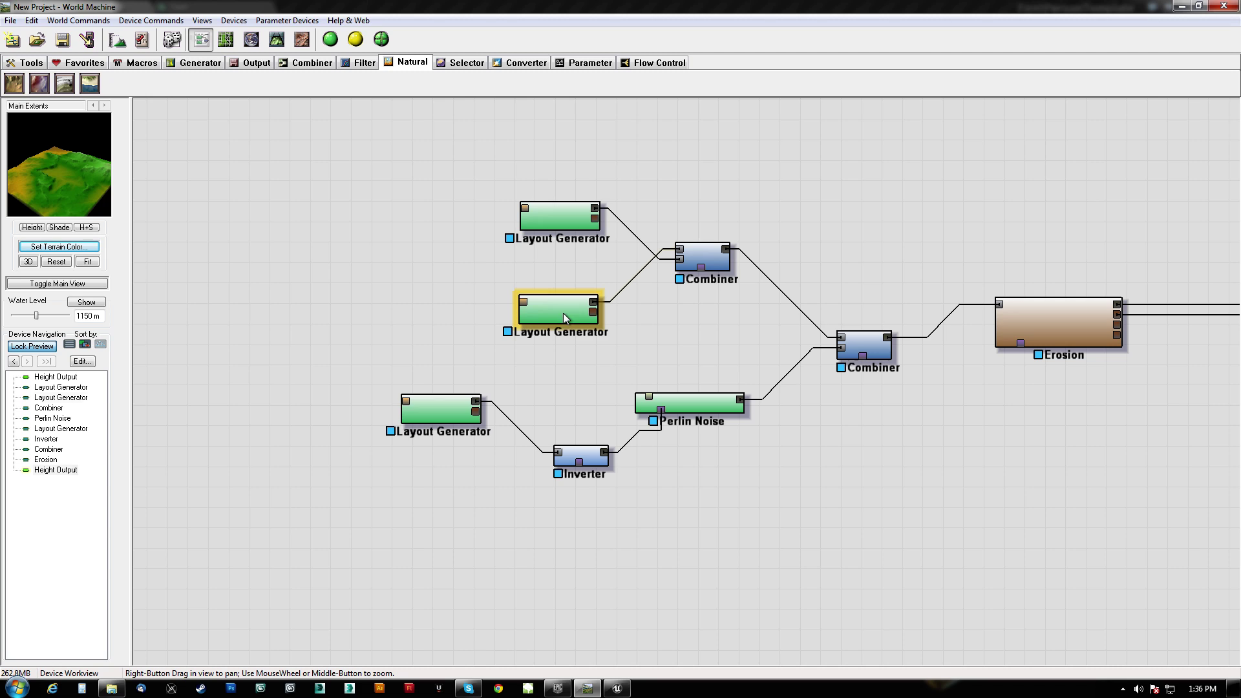
left_click_drag(558, 314, 559, 162)
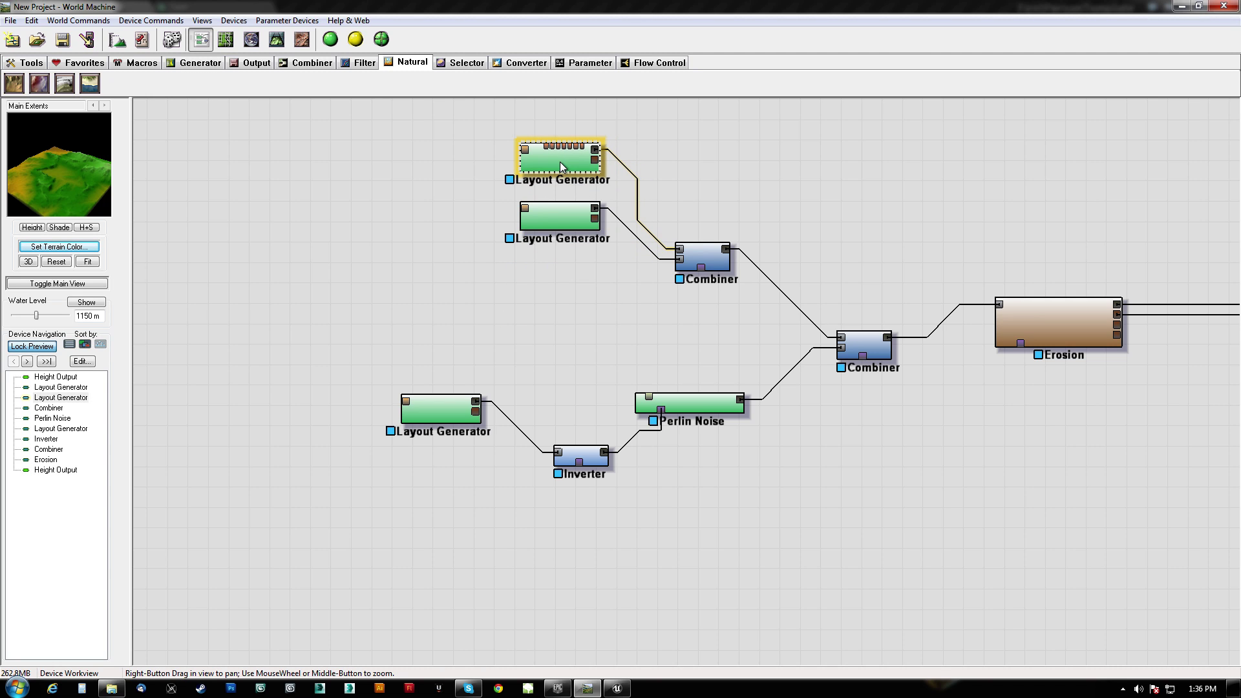
left_click_drag(460, 103, 626, 258)
left_click_drag(715, 261, 735, 202)
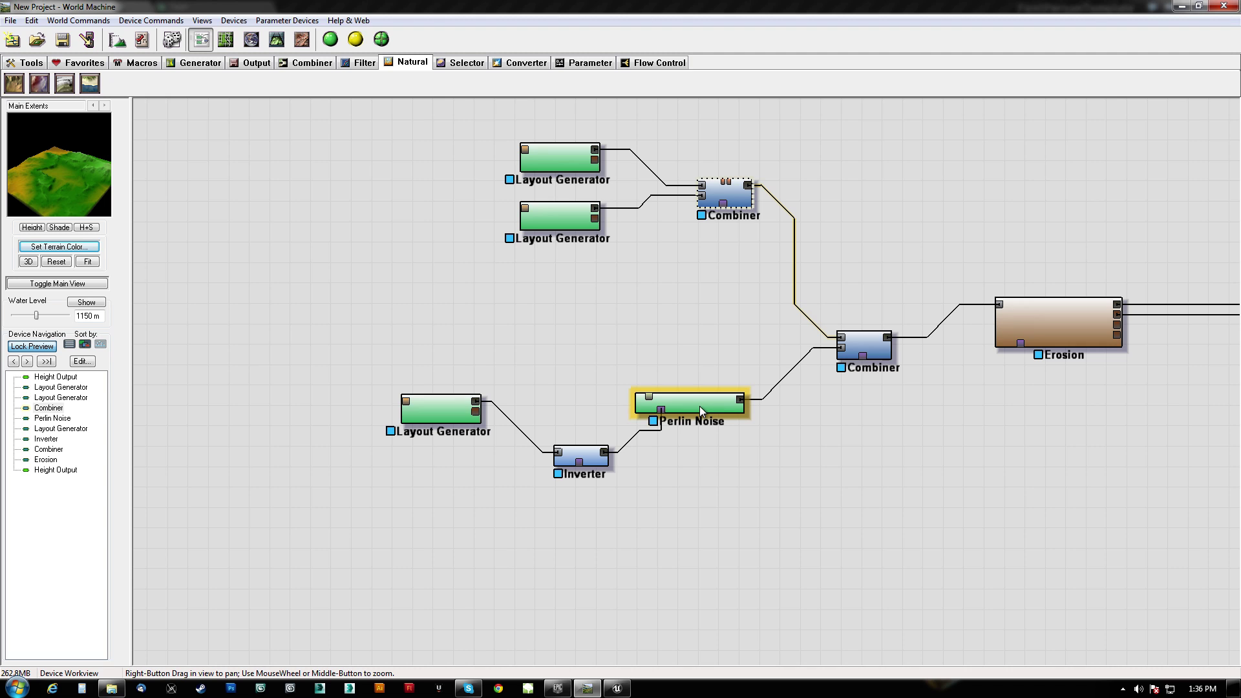
Move the Perlin Noise device above the Inverter, and place the remaining Layout Generator directly beside the Inverter.
left_click_drag(690, 404, 616, 347)
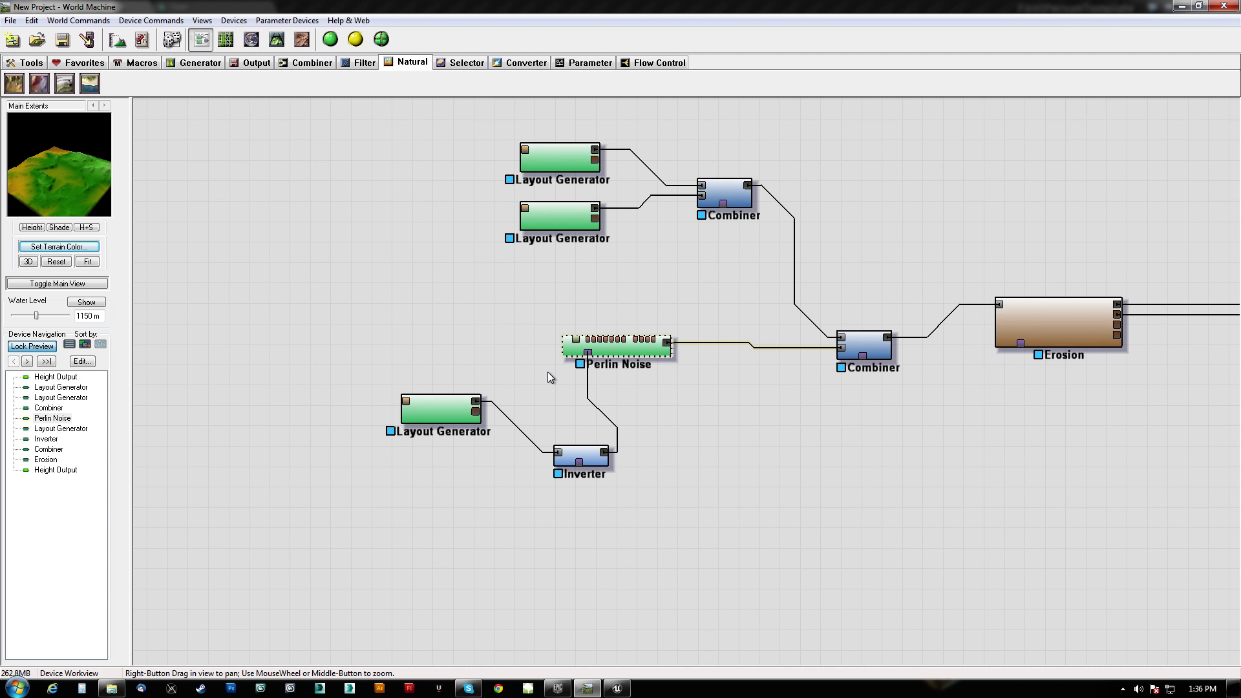
right_click_drag(662, 445, 772, 416)
left_click_drag(561, 365, 596, 418)
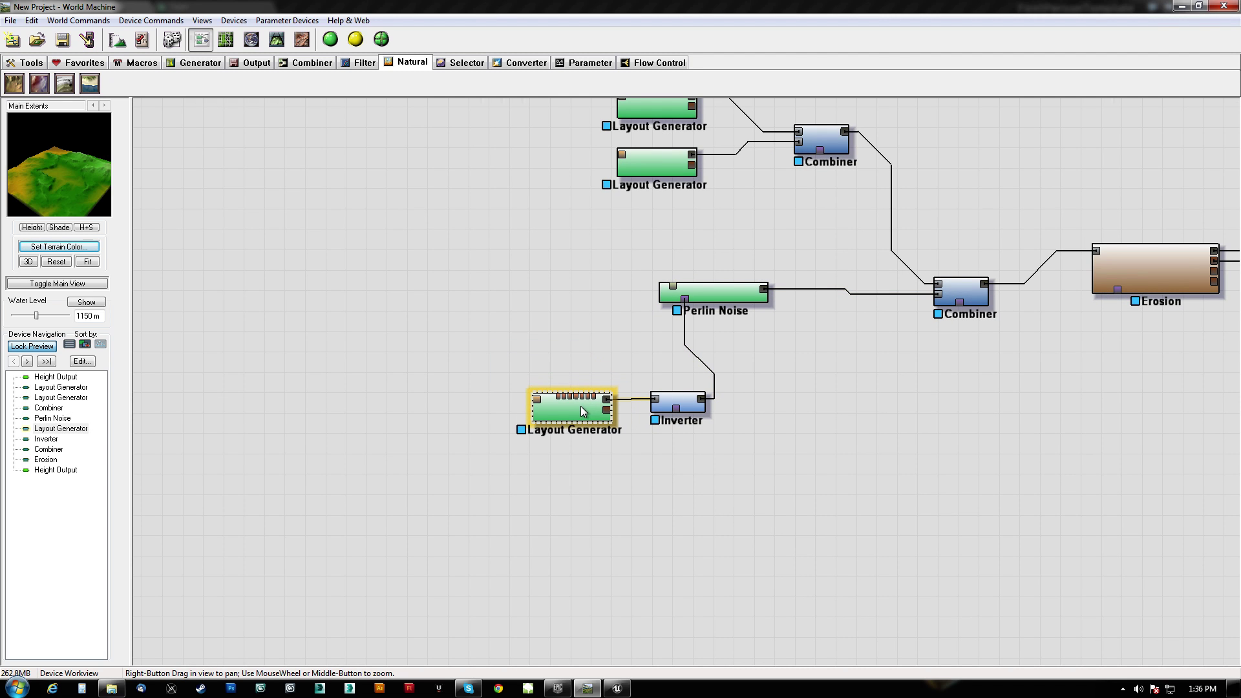
Select the Erosion device and examine the eroded terrain in the 3D View.
left_click_drag(56, 173, 42, 146)
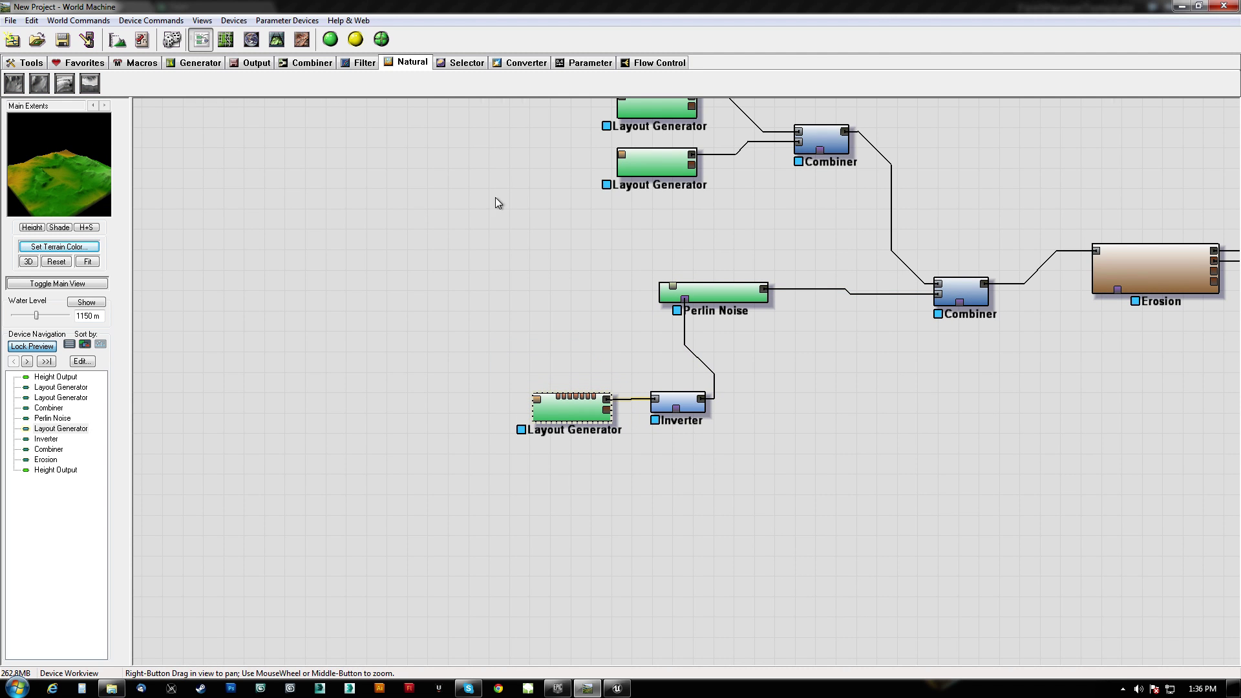
right_click_drag(781, 382, 39, 402)
left_click(399, 287)
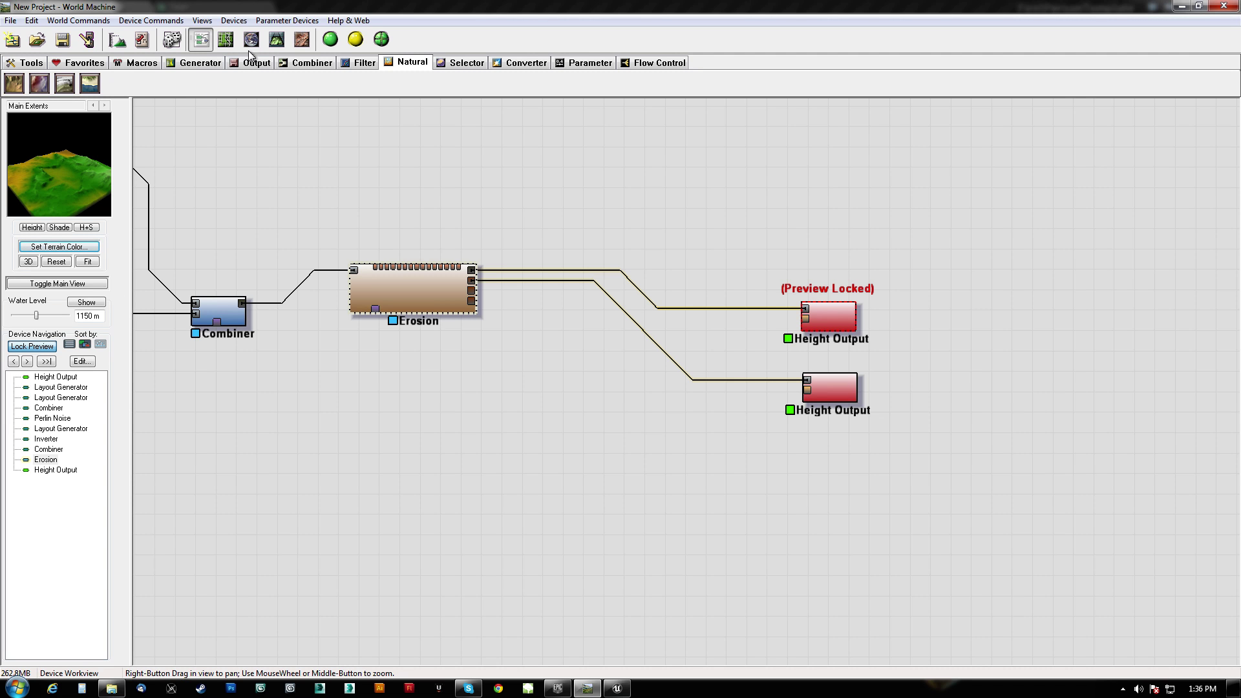
left_click(276, 39)
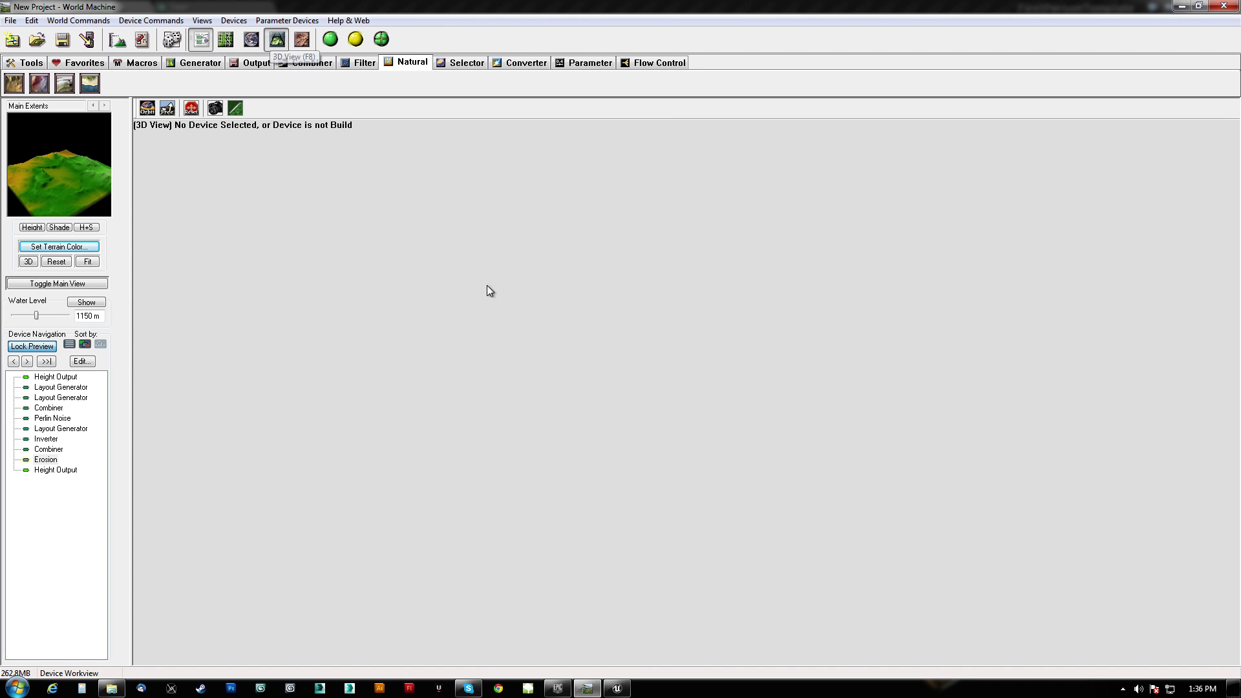
left_click_drag(703, 464, 396, 495)
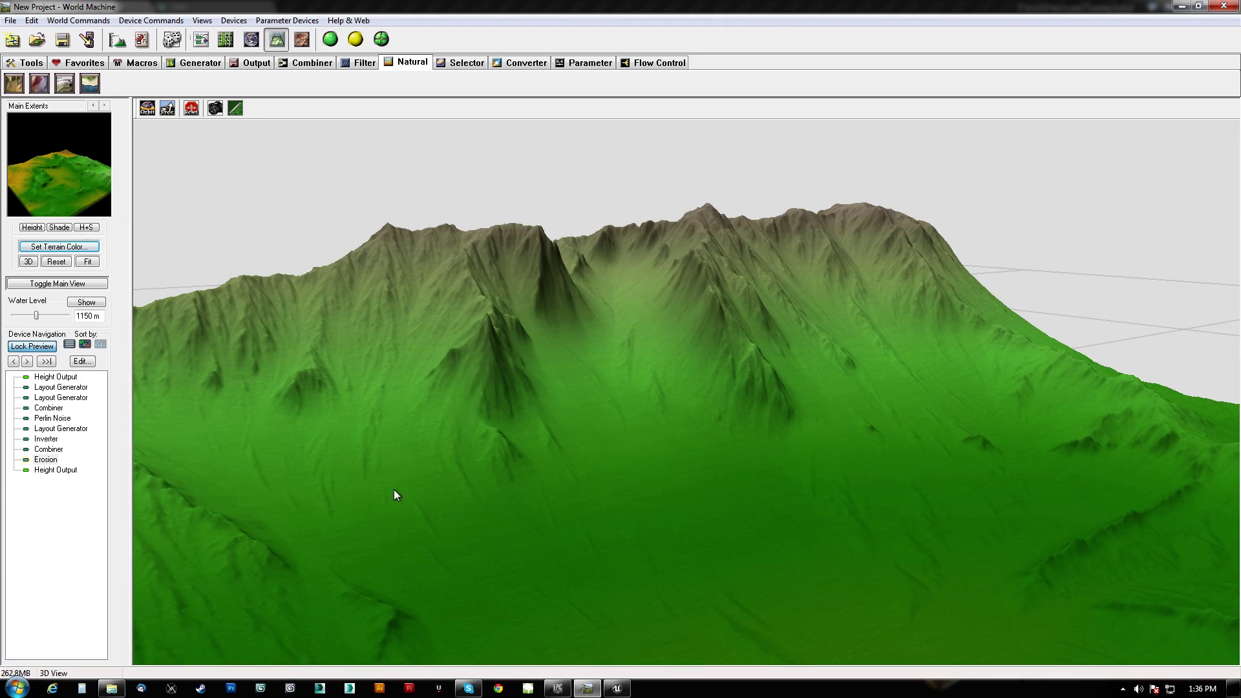
Switch to Unreal Editor and, in Place mode, select the landscape with the Scale tool active.
left_click(618, 687)
mouse_move(598, 262)
right_mouse_down()
mouse_move(598, 291)
mouse_move(743, 284)
mouse_move(582, 304)
mouse_move(563, 291)
mouse_move(599, 261)
mouse_move(562, 337)
mouse_move(566, 362)
mouse_move(581, 324)
right_mouse_up()
left_click(22, 59)
left_click(581, 324)
key("r")
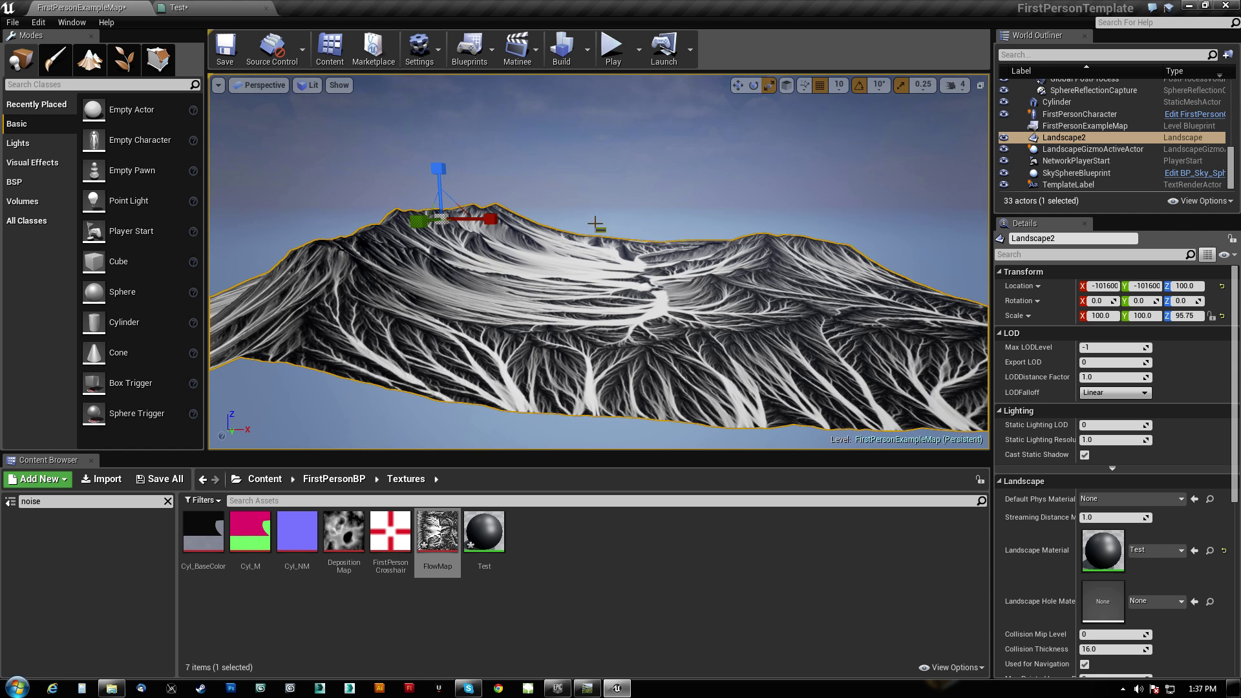
Set the landscape's Z scale to 50 and look over the flattened terrain.
left_click(1186, 316)
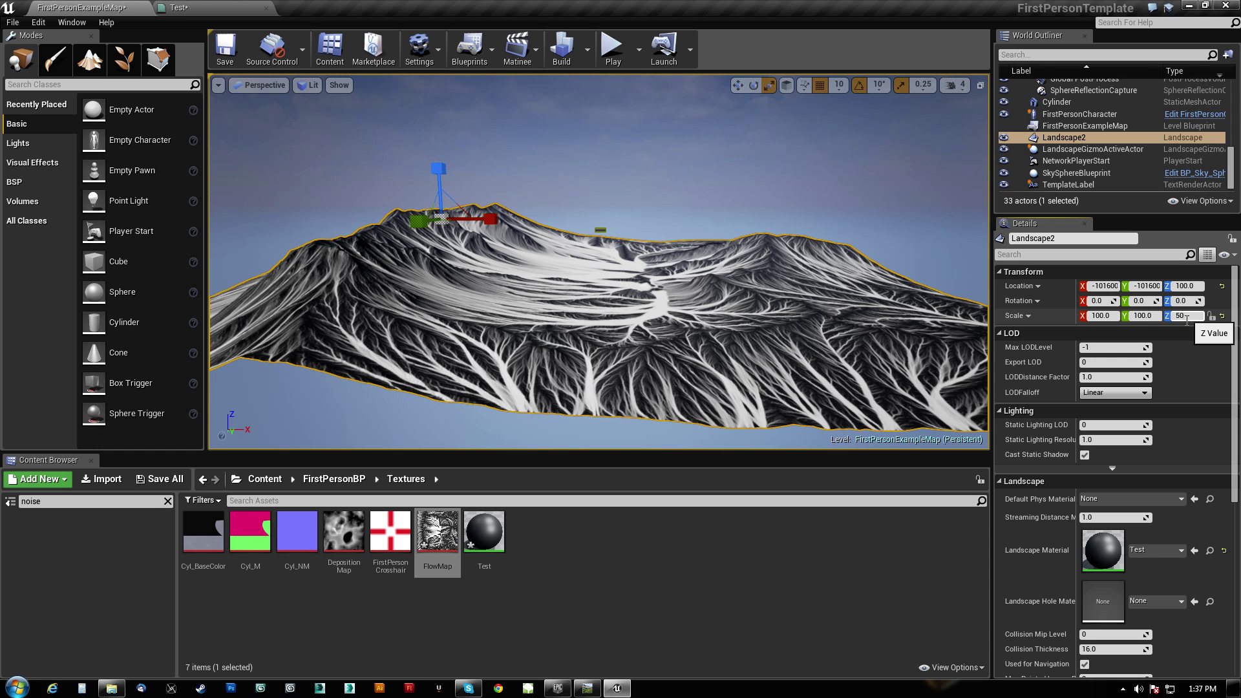
key("Return")
right_click_drag(686, 278, 653, 277)
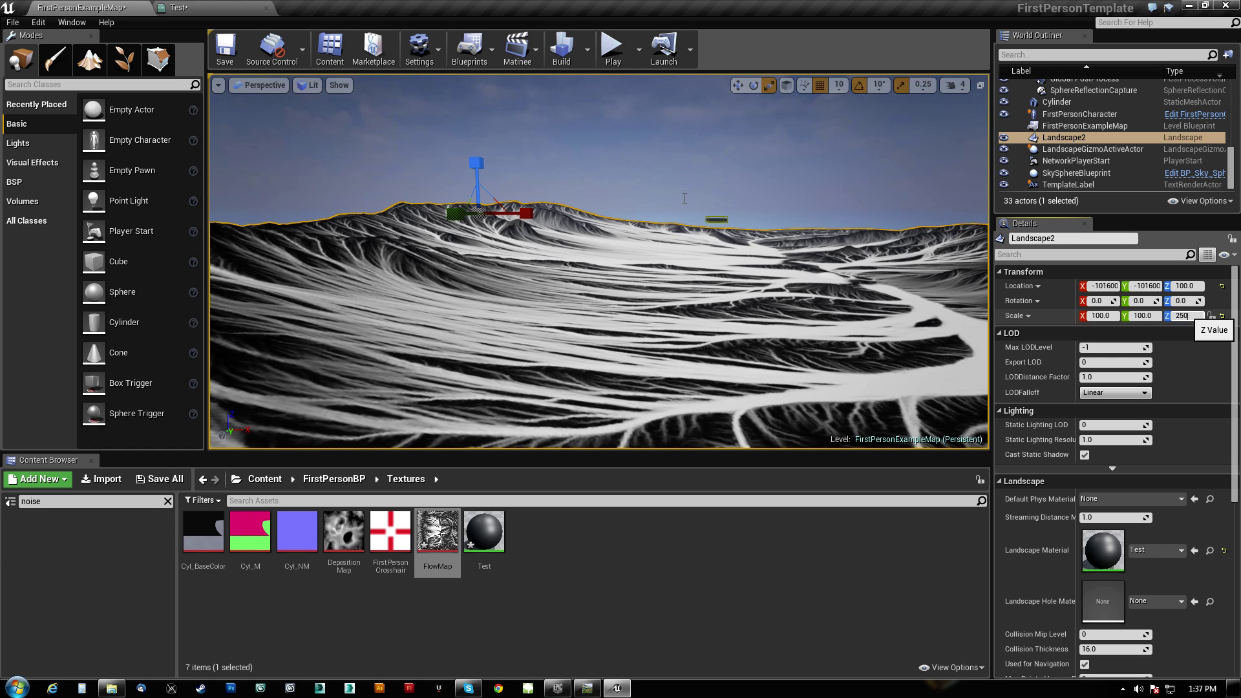
Set the landscape's Z scale to 250 and inspect the exaggerated mountain slopes.
type("250")
key("Return")
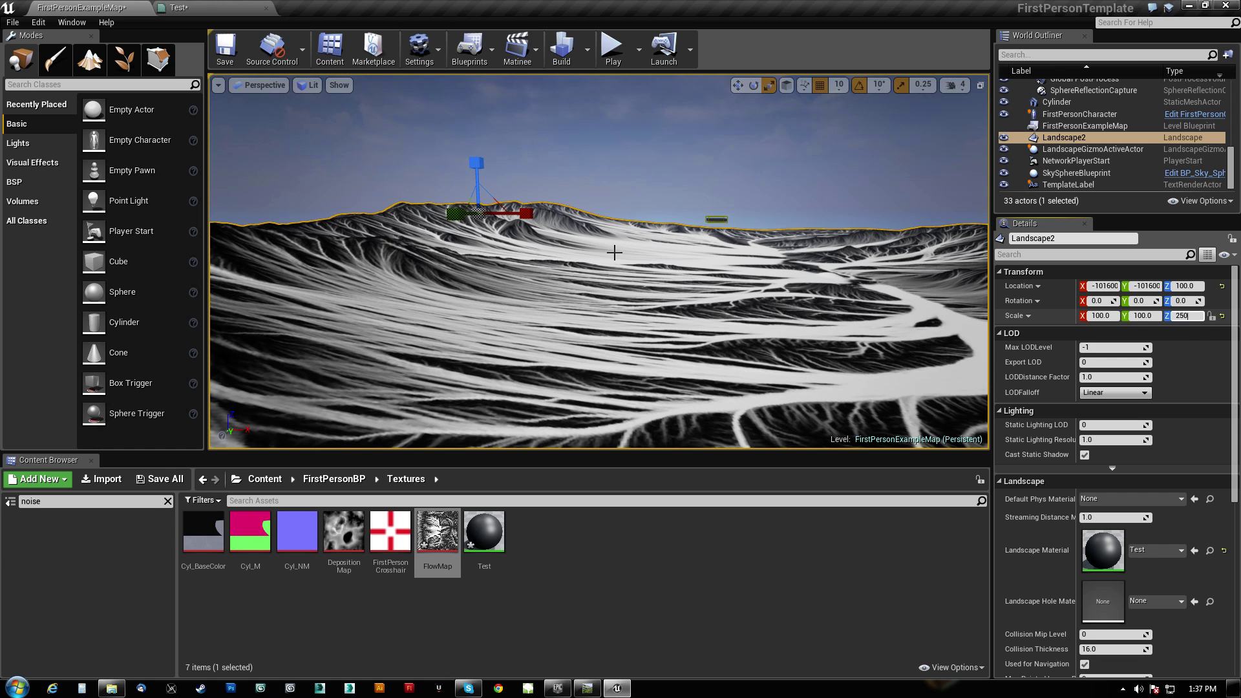
right_click_drag(579, 253, 903, 304)
mouse_move(498, 246)
right_mouse_down()
mouse_move(414, 226)
mouse_move(317, 174)
mouse_move(265, 173)
mouse_move(520, 240)
mouse_move(633, 255)
mouse_move(503, 237)
right_mouse_up()
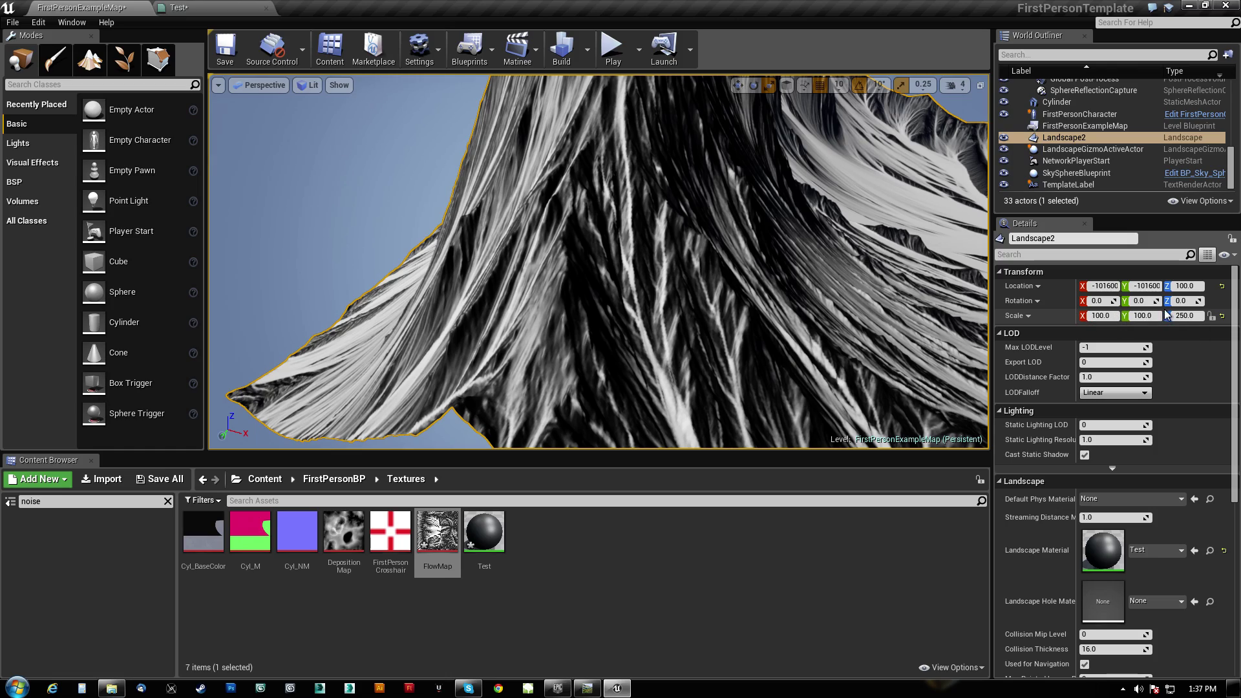
Set the landscape's Z scale to 100 and look over the valley and surrounding mountains.
right_click_drag(711, 272, 603, 216)
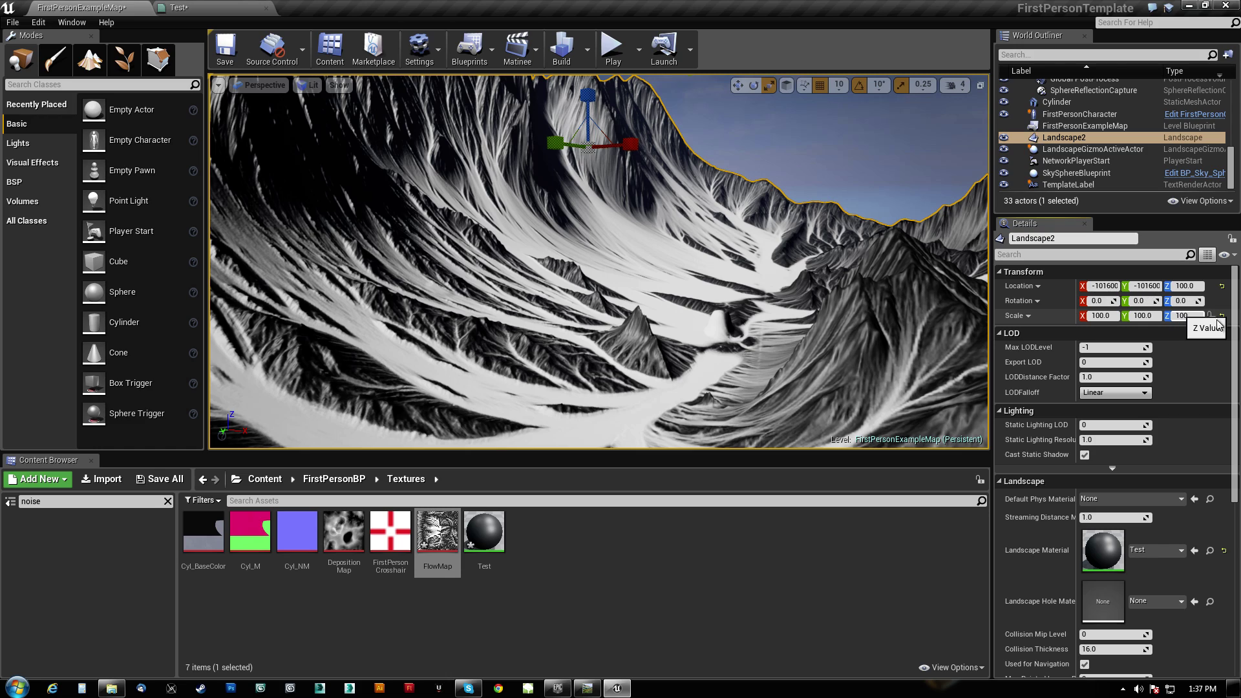
right_click_drag(424, 207, 425, 207)
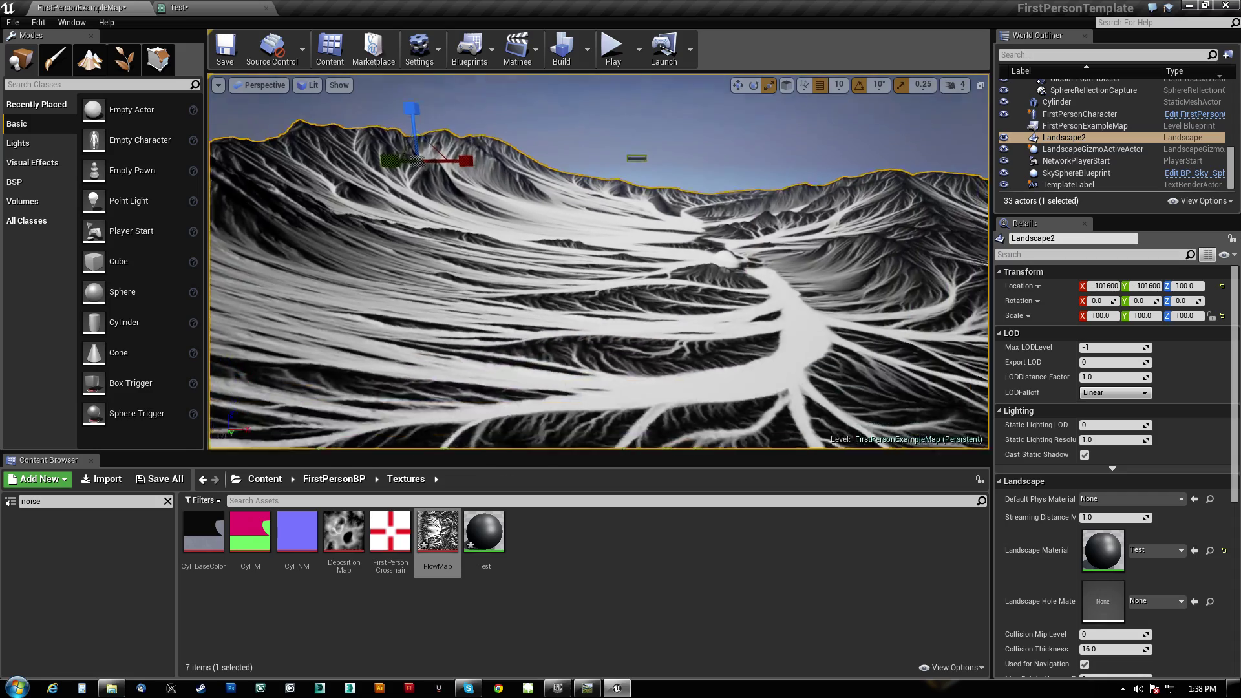